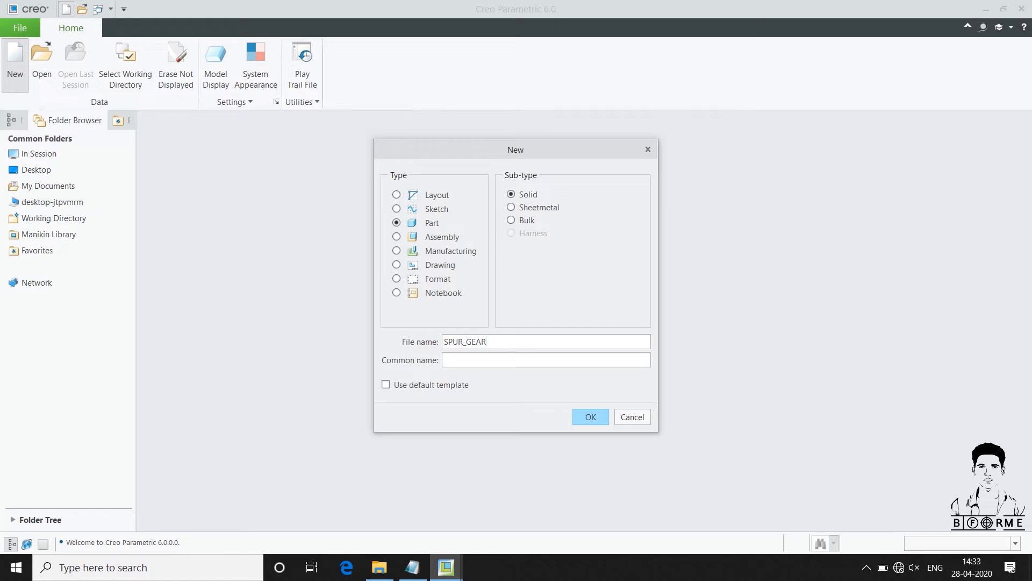
# Create the solid part SPUR_GEAR from the mmns_part_solid template
pyautogui.click(601, 414)
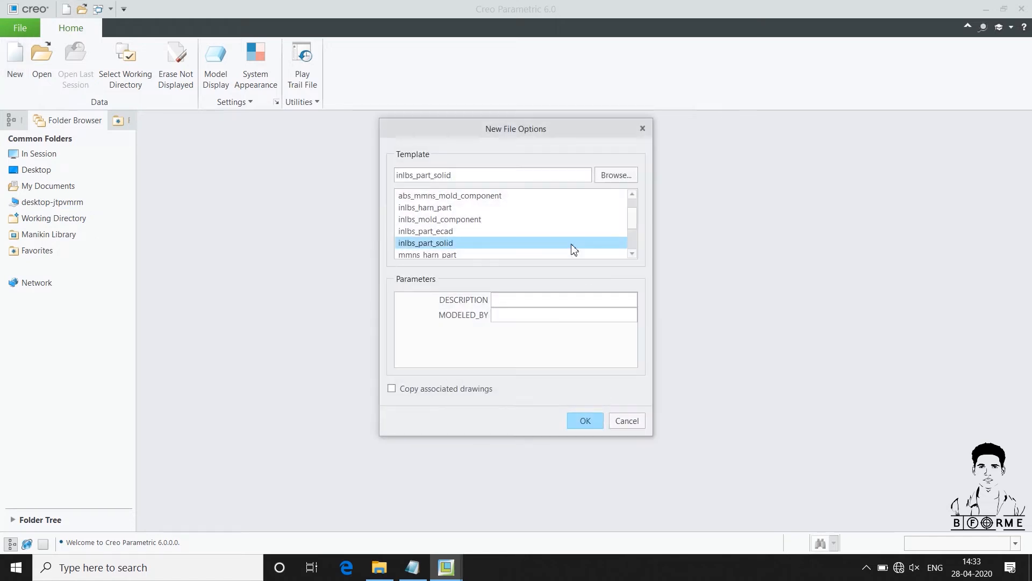
pyautogui.click(633, 253)
pyautogui.scroll(-2, 484, 243)
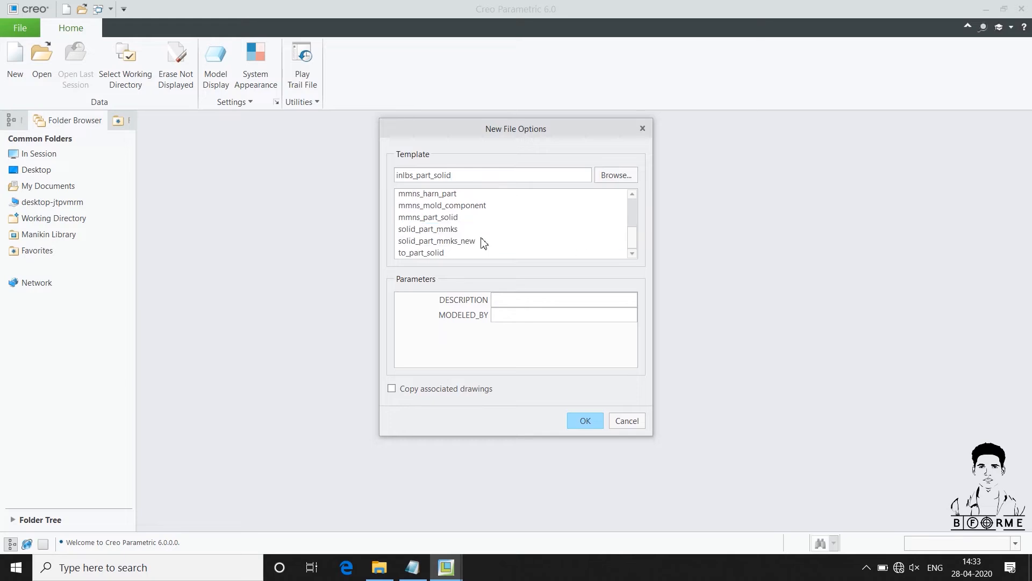
pyautogui.scroll(1, 483, 243)
pyautogui.click(429, 228)
pyautogui.scroll(-1, 452, 251)
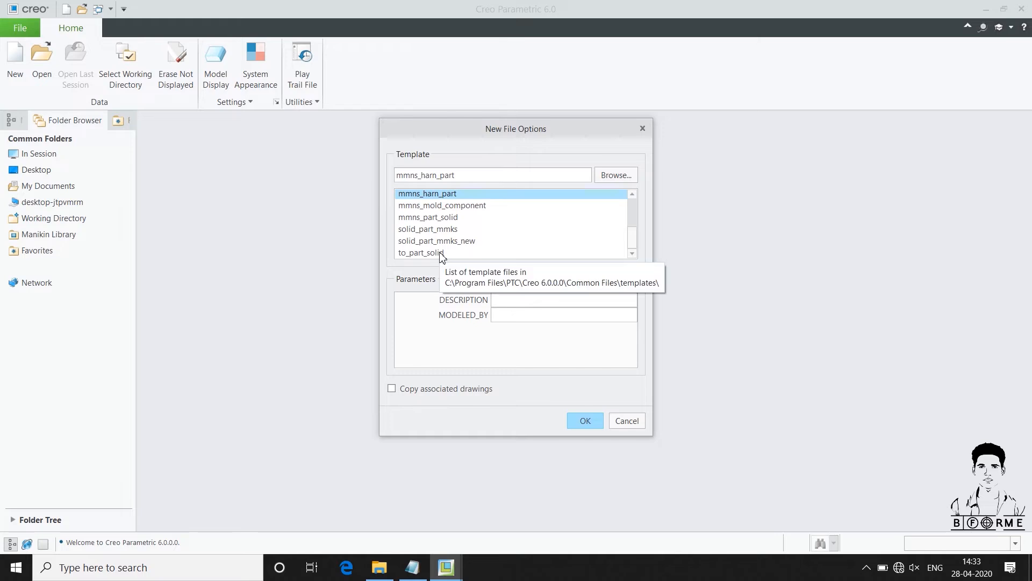
pyautogui.click(428, 218)
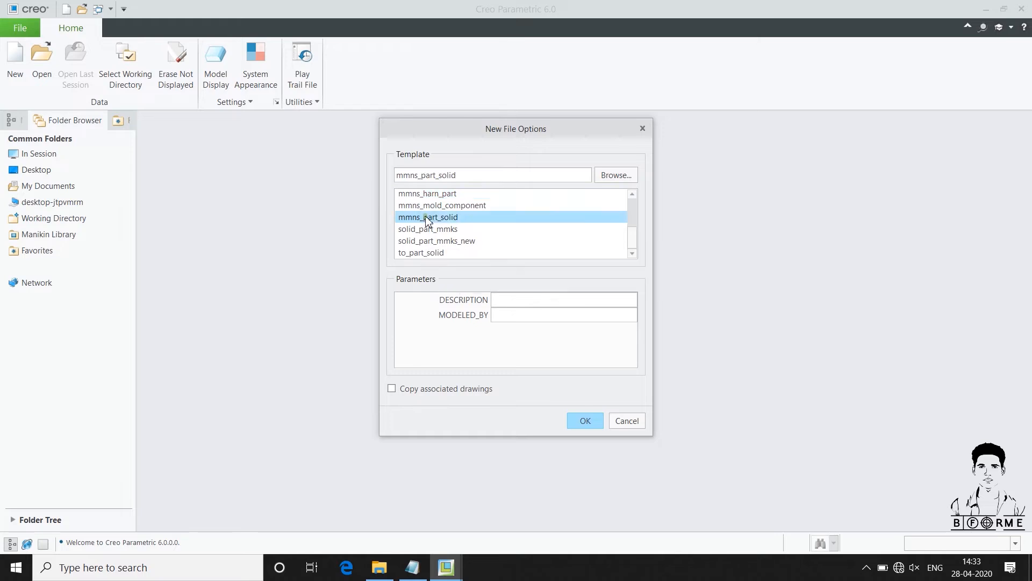
pyautogui.click(591, 416)
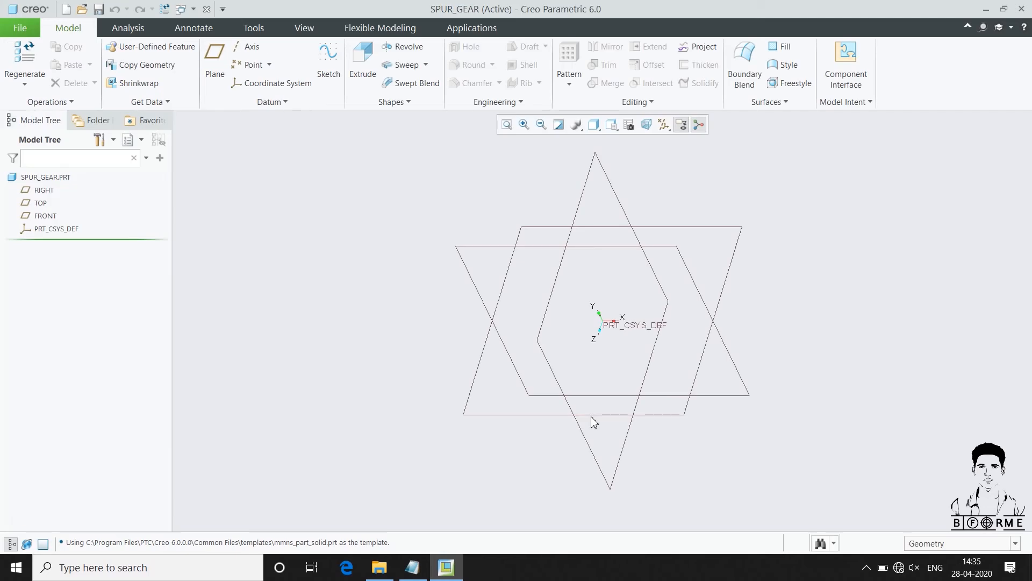
# Add a real number parameter named MODULE with the value 8 to the part
pyautogui.click(849, 104)
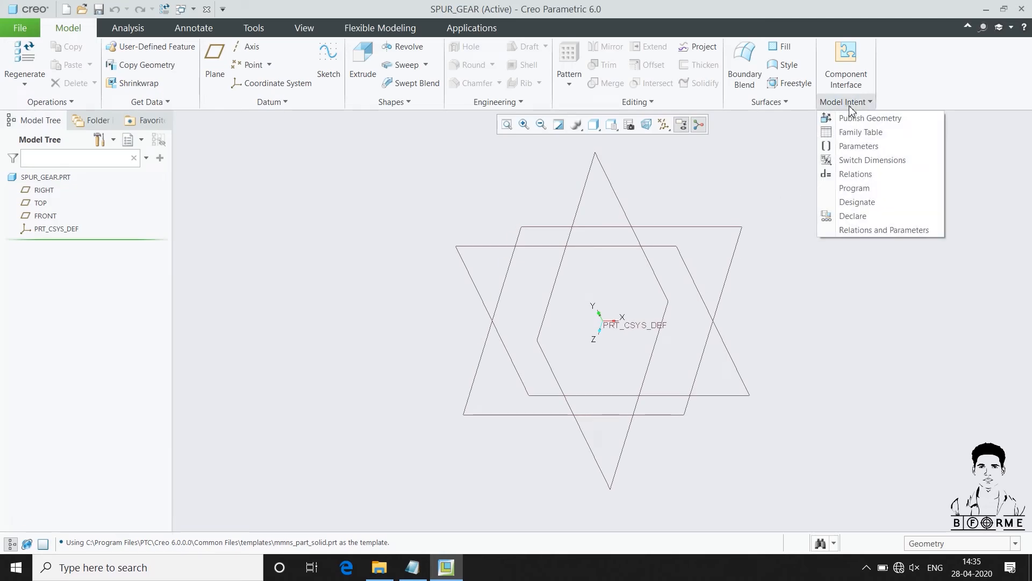
pyautogui.click(867, 147)
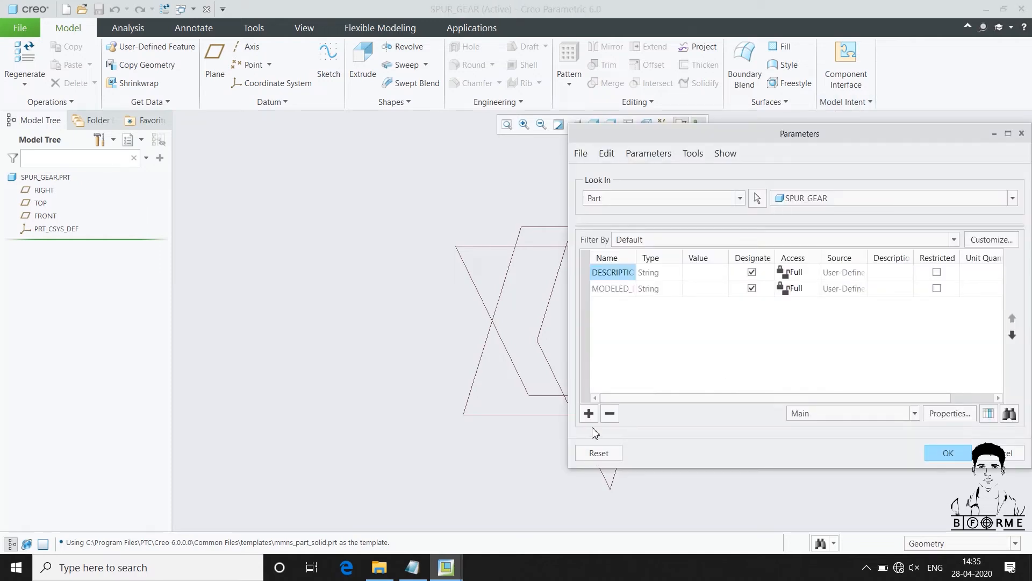
pyautogui.click(588, 413)
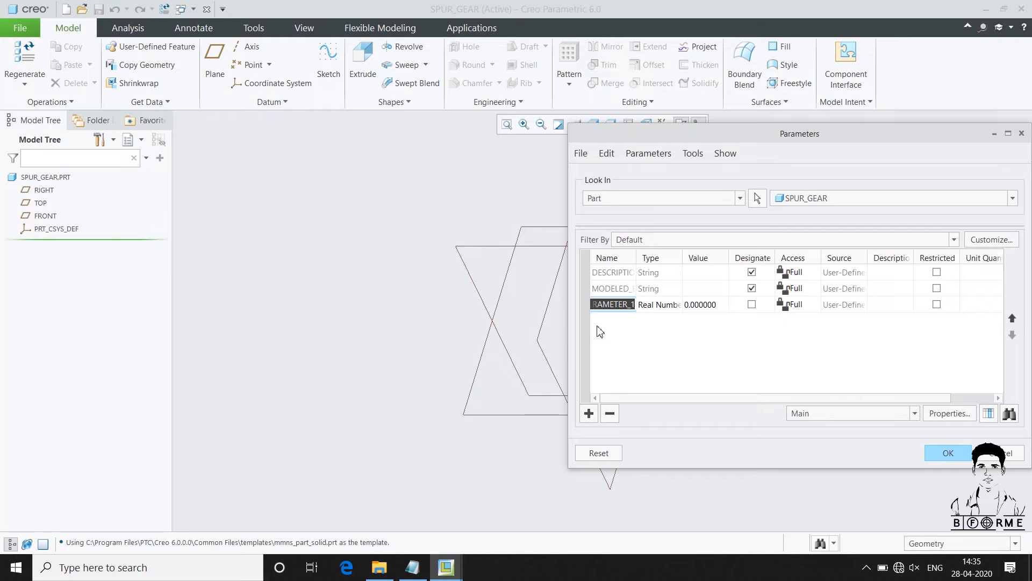
pyautogui.write('MODULE')
pyautogui.click(716, 304)
pyautogui.write('8')
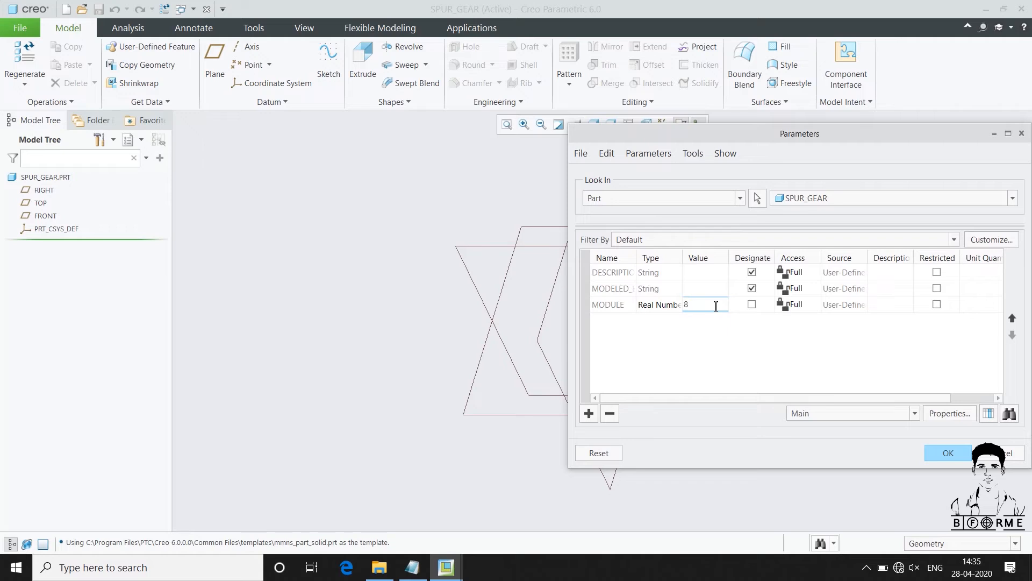
# Add a real number parameter named NO_OF_TEETH with the value 15
pyautogui.click(588, 413)
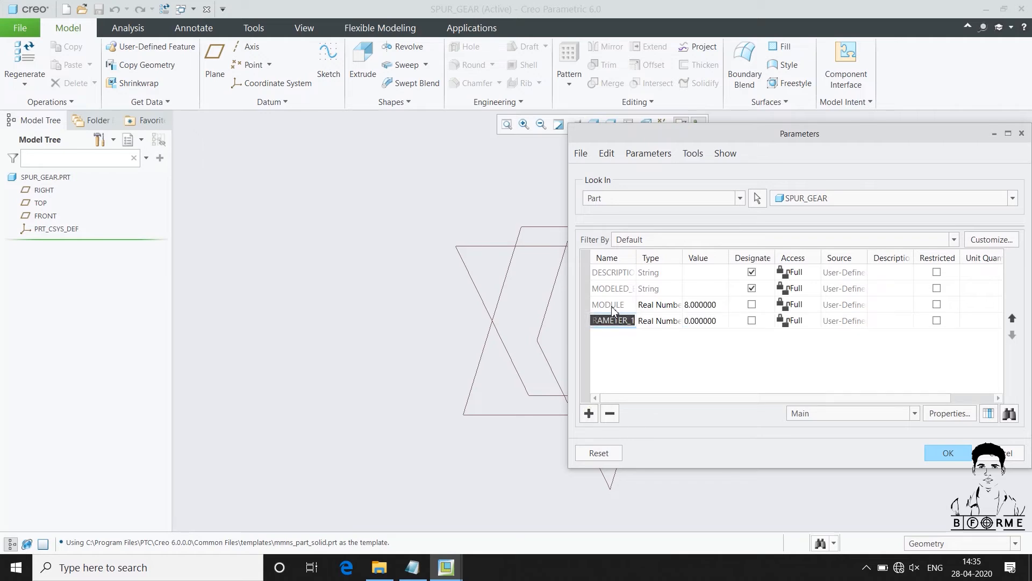
pyautogui.write('NO_OF_TEETH')
pyautogui.click(687, 321)
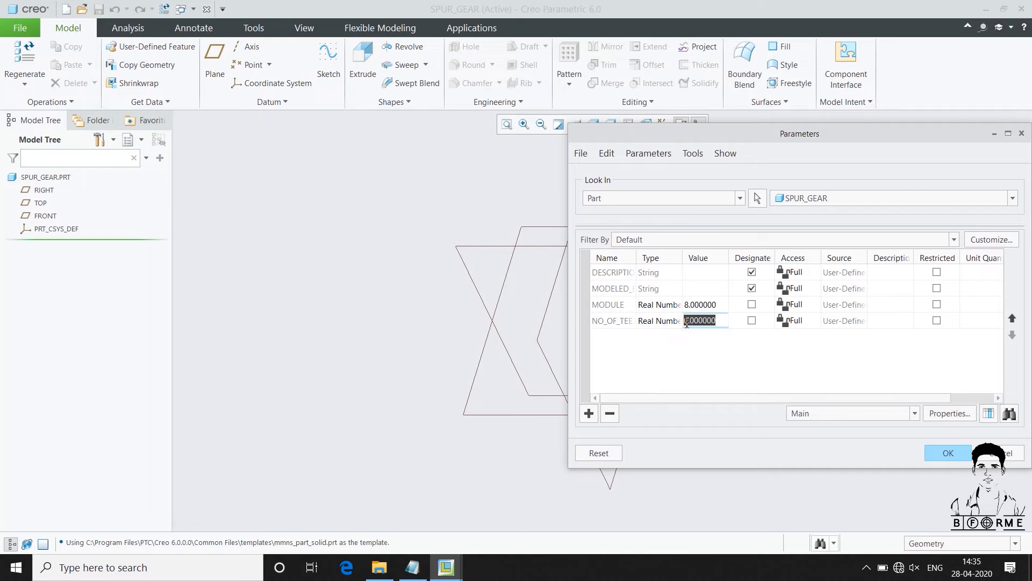
pyautogui.press('BackSpace')
pyautogui.write('15')
# Add a real number parameter named PRESS_ANGLE with the value 22.5
pyautogui.click(588, 413)
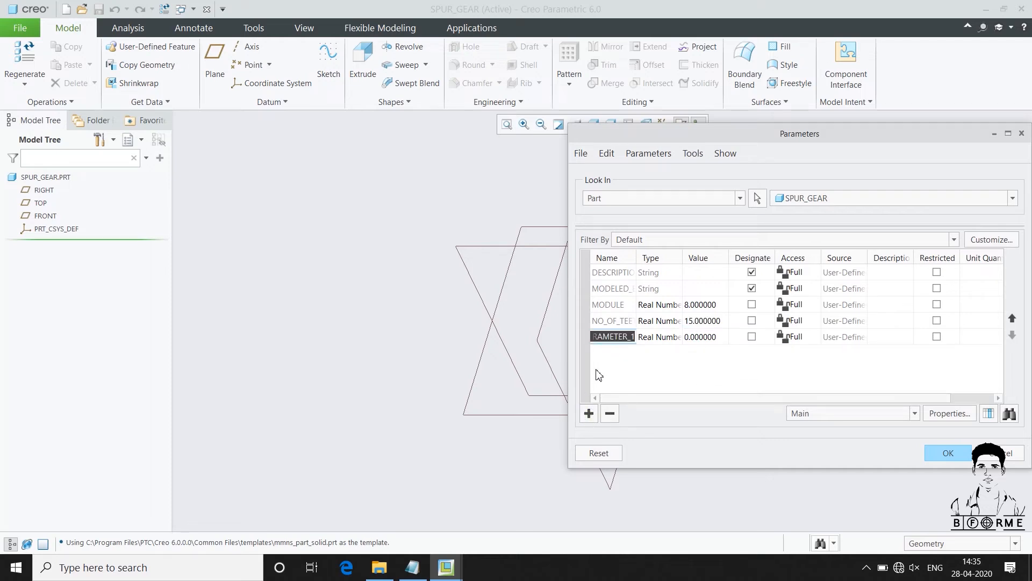
pyautogui.write('P')
pyautogui.write('RESS_ANGLE')
pyautogui.click(699, 336)
pyautogui.click(699, 337)
pyautogui.write('22.5')
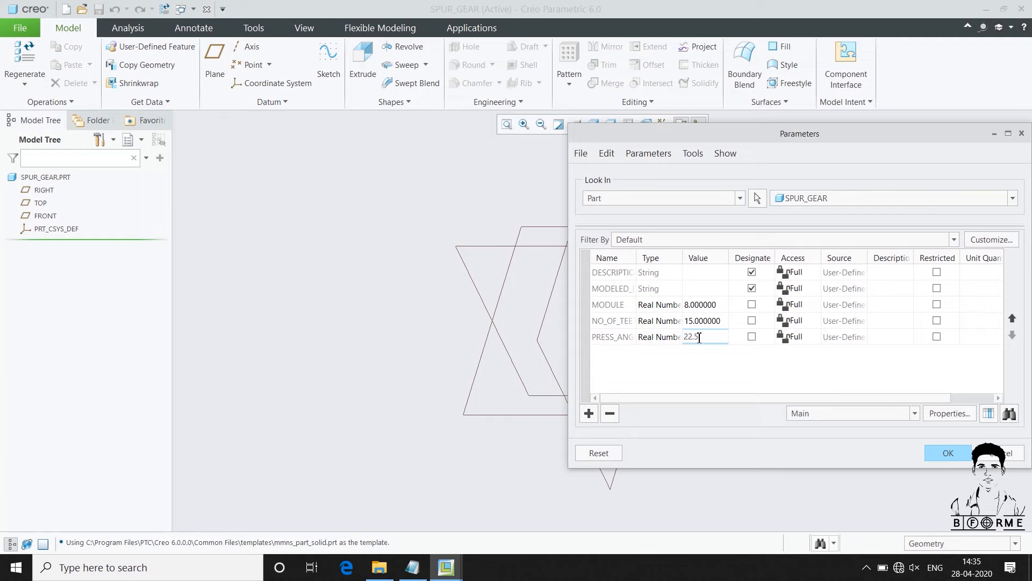
# Add a real number parameter named WIDTH with the value 273.5 and accept the parameter list
pyautogui.click(589, 413)
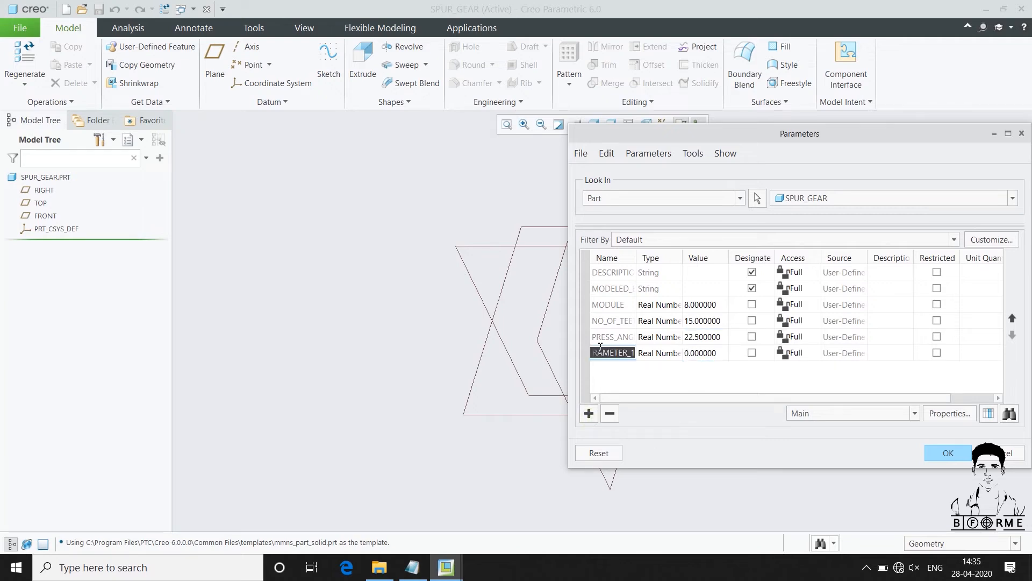
pyautogui.write('WIDTH')
pyautogui.click(692, 349)
pyautogui.write('273.5')
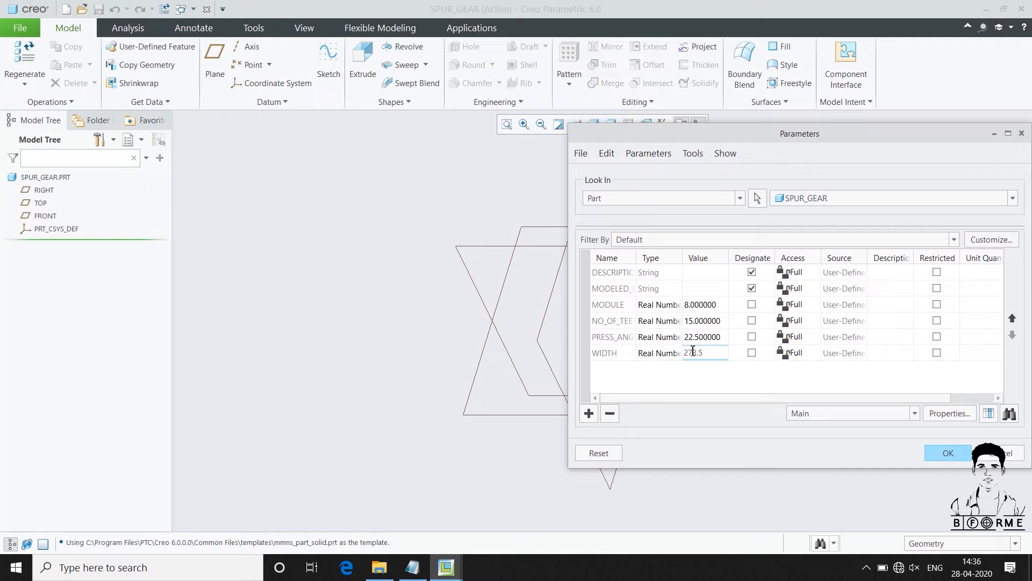
pyautogui.click(944, 451)
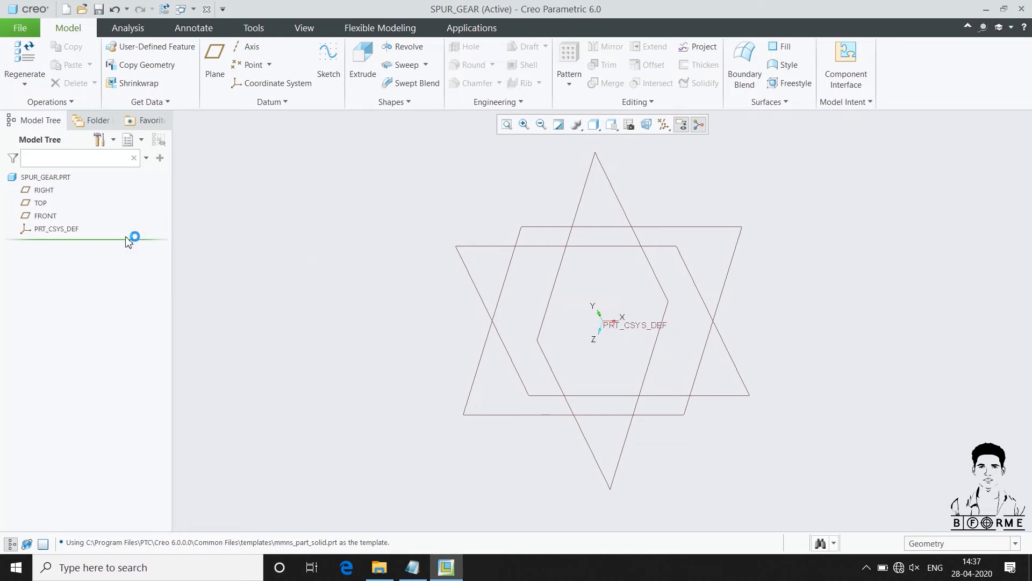
# Extrude a circle about 299 mm in diameter, centred on the origin of the FRONT plane, as a solid about 299 mm deep
pyautogui.click(47, 216)
pyautogui.click(362, 59)
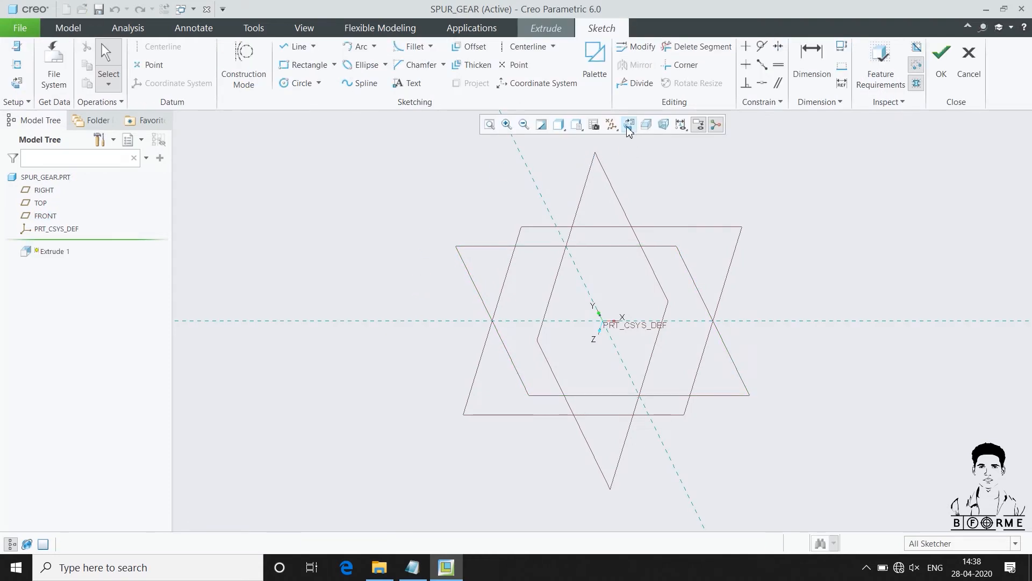
pyautogui.click(628, 125)
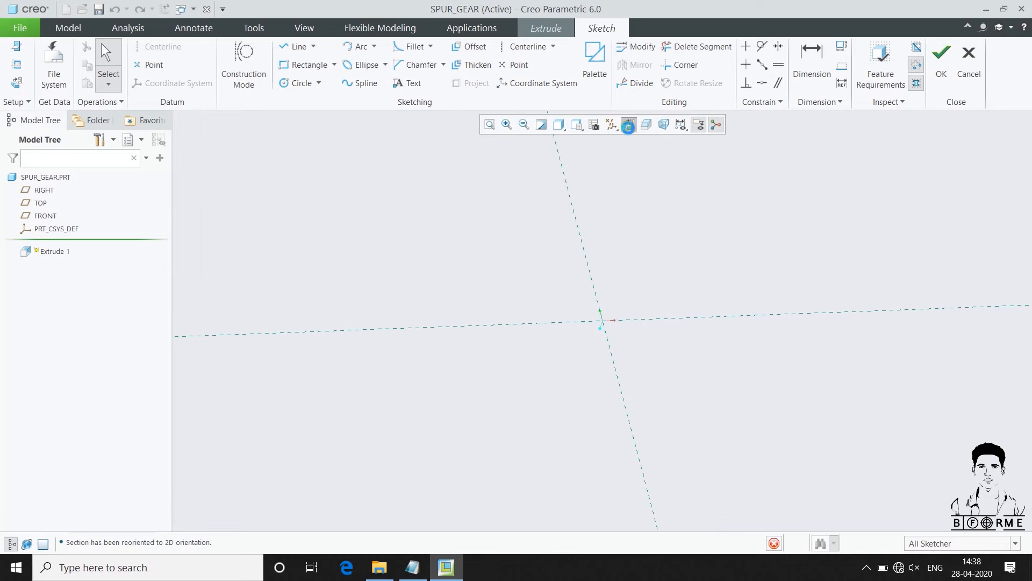
pyautogui.click(293, 83)
pyautogui.click(603, 321)
pyautogui.click(677, 385)
pyautogui.middleClick(452, 447)
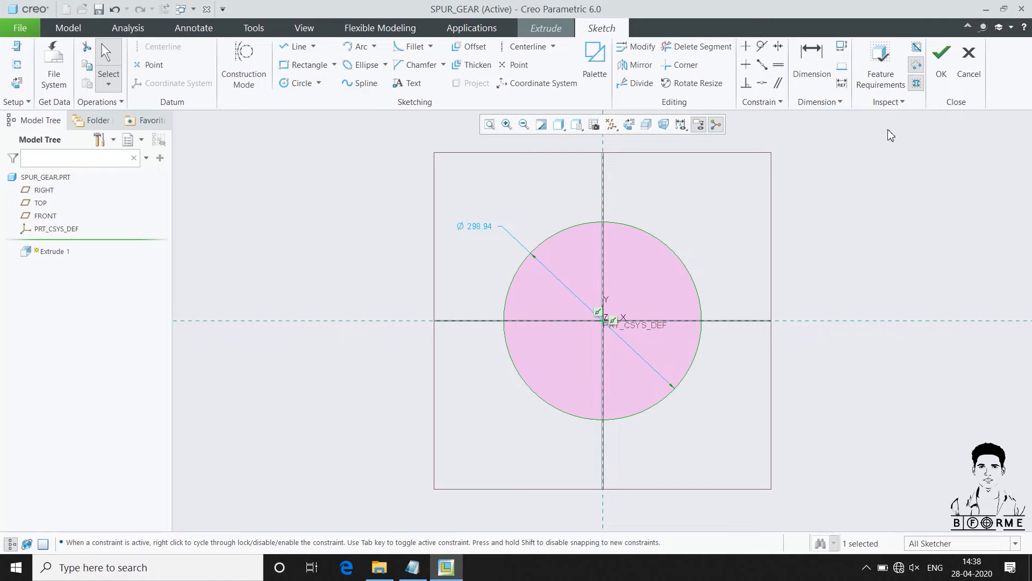
pyautogui.click(938, 70)
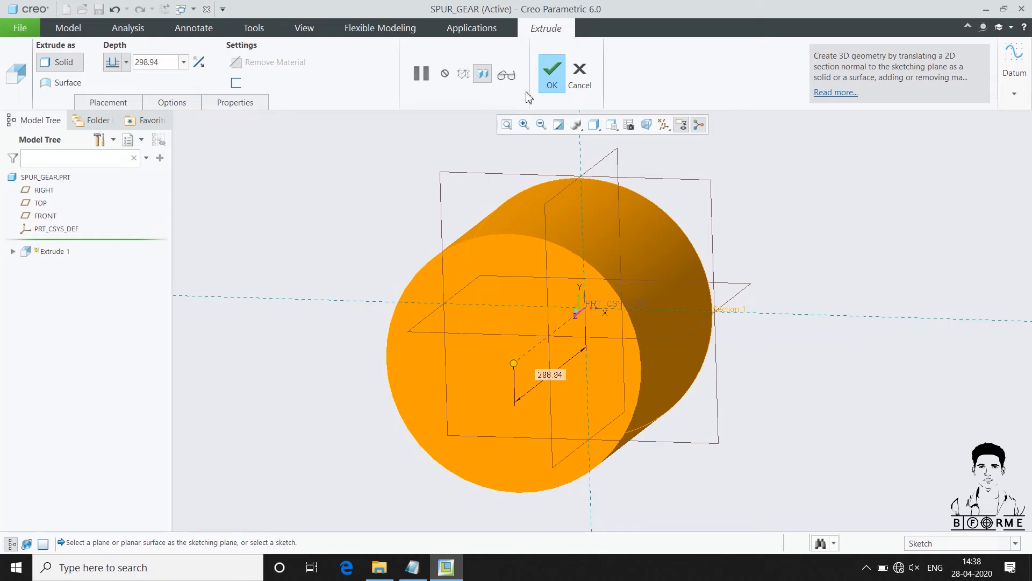
pyautogui.click(555, 75)
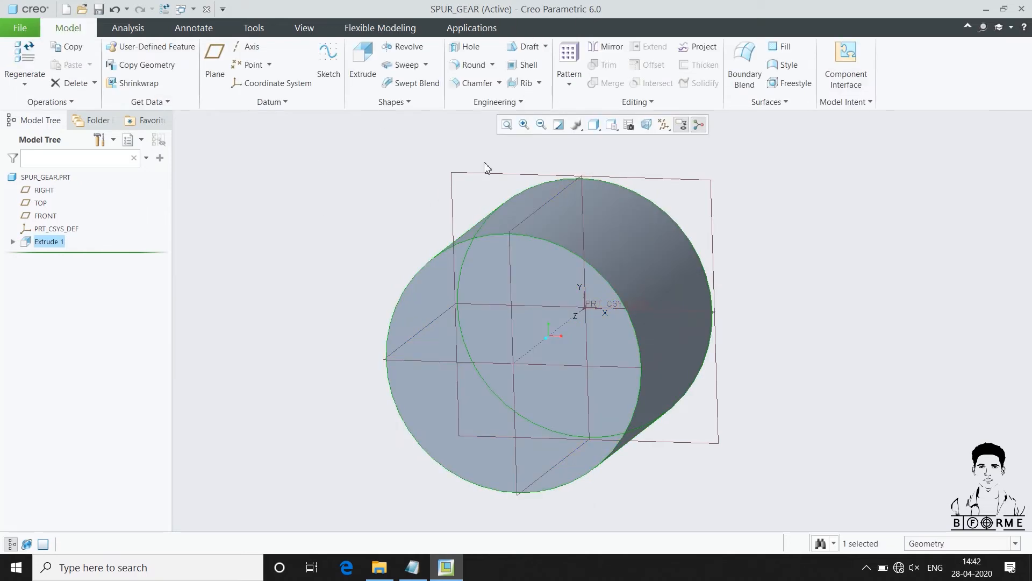
# Switch to Notepad, copy the spur gear relations from circular_pitch to tooth_thick in Gear relation.txt, and return to Creo Parametric
pyautogui.click(411, 566)
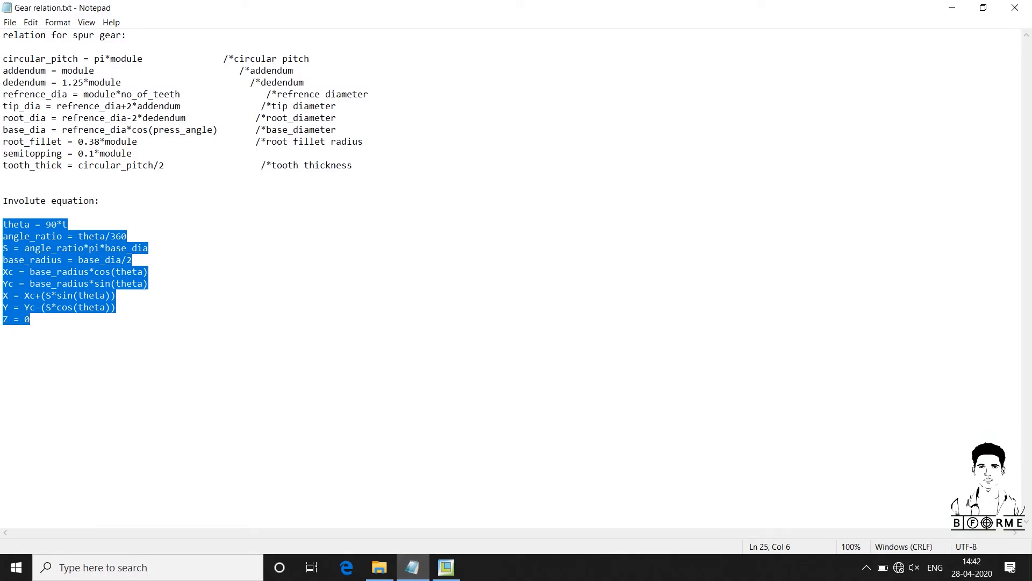
pyautogui.moveTo(3, 58); pyautogui.dragTo(284, 193)
pyautogui.hotkey('ctrl', 'c')
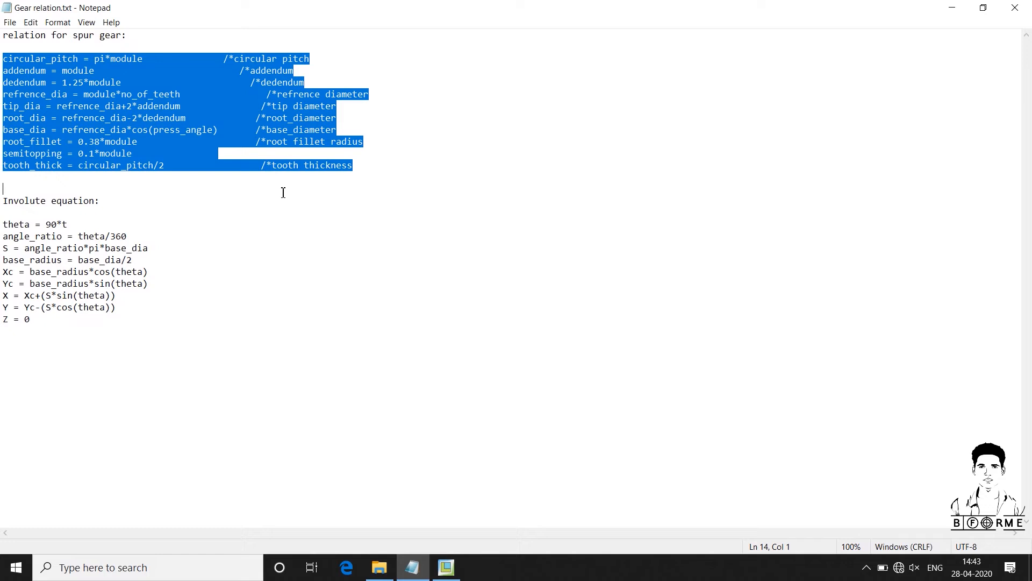
pyautogui.click(446, 567)
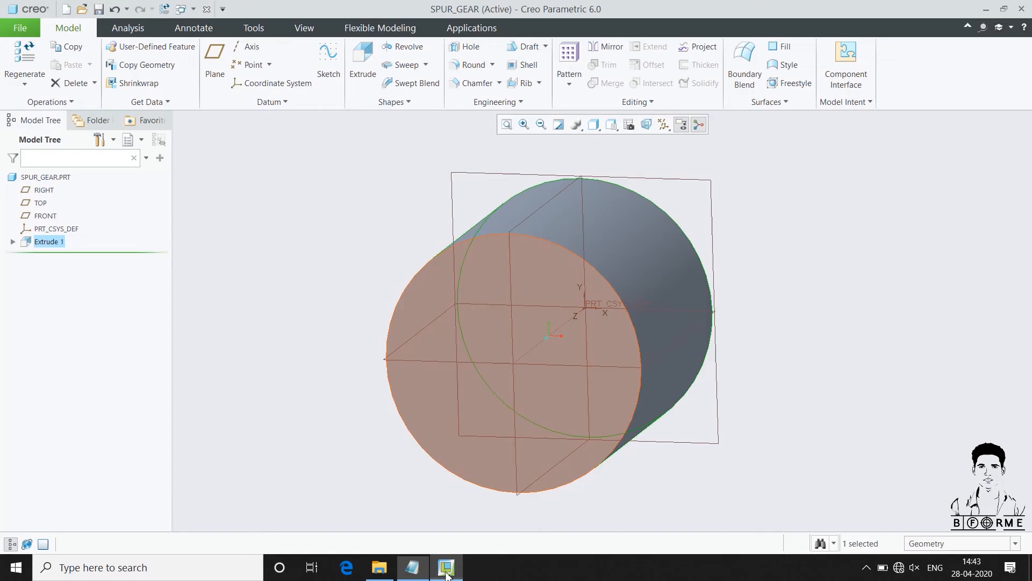
# Paste the copied spur gear formulas into the part's relations, verify them, and accept
pyautogui.click(815, 177)
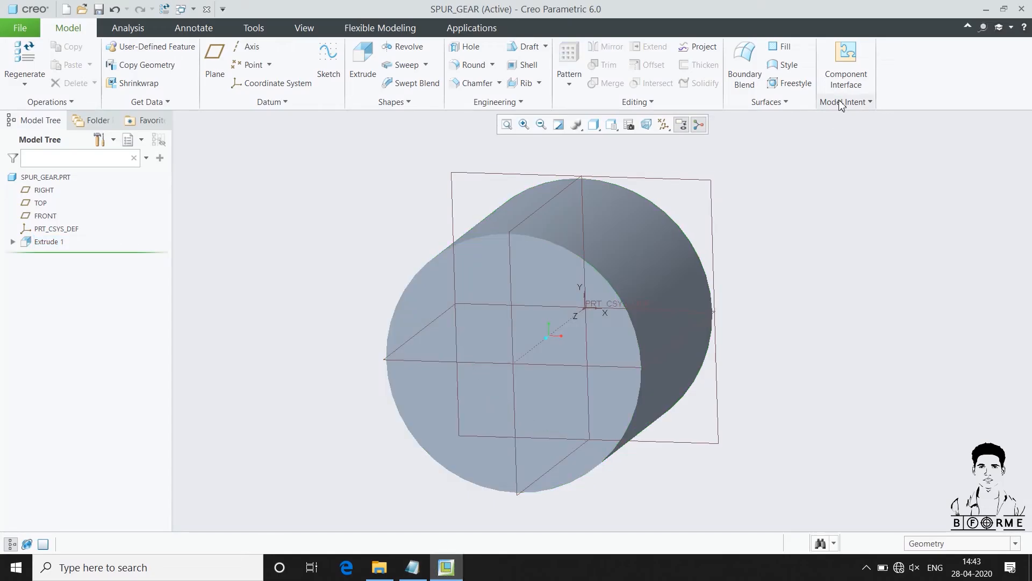
pyautogui.click(841, 102)
pyautogui.click(856, 174)
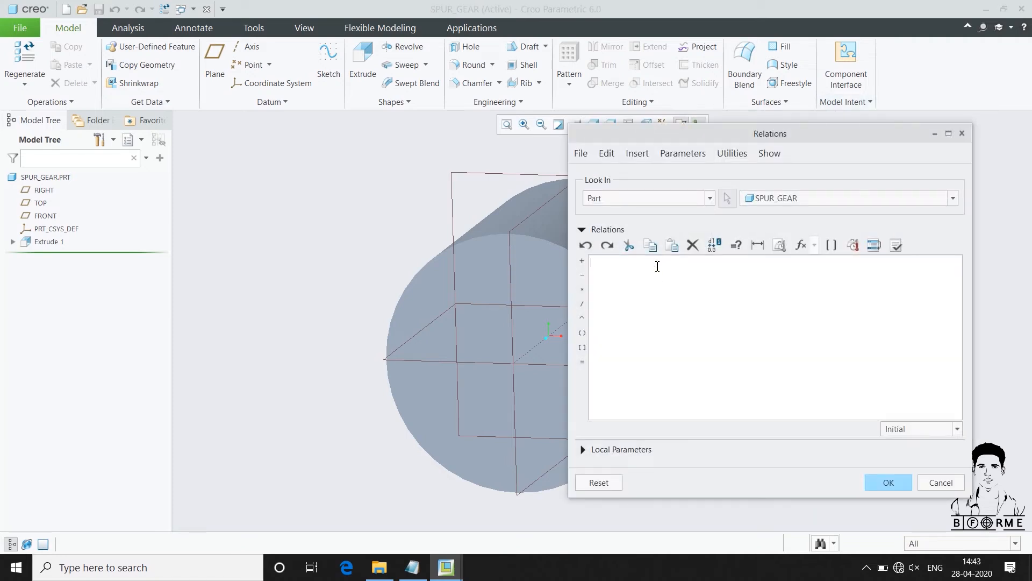
pyautogui.hotkey('ctrl', 'v')
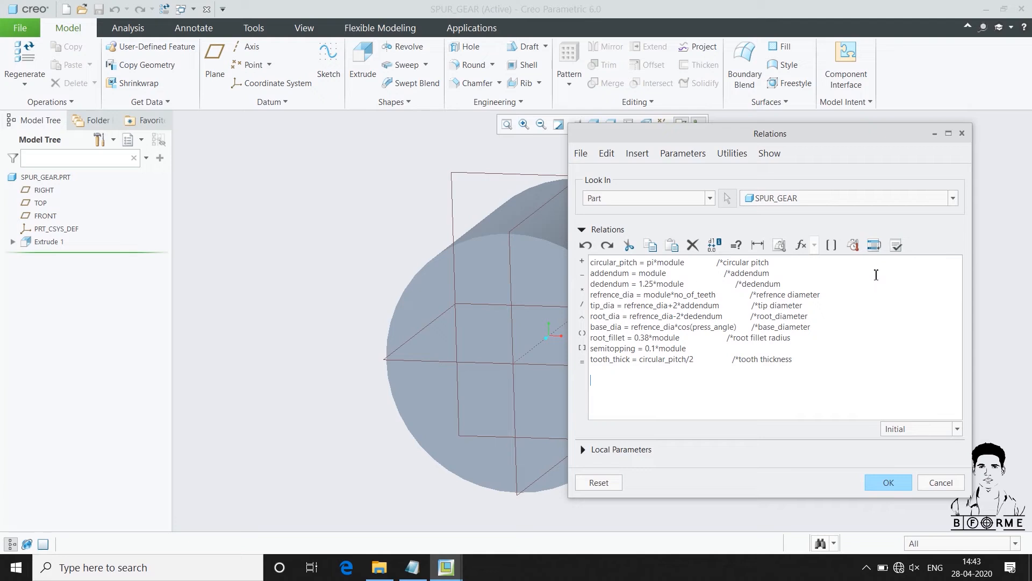
pyautogui.click(895, 246)
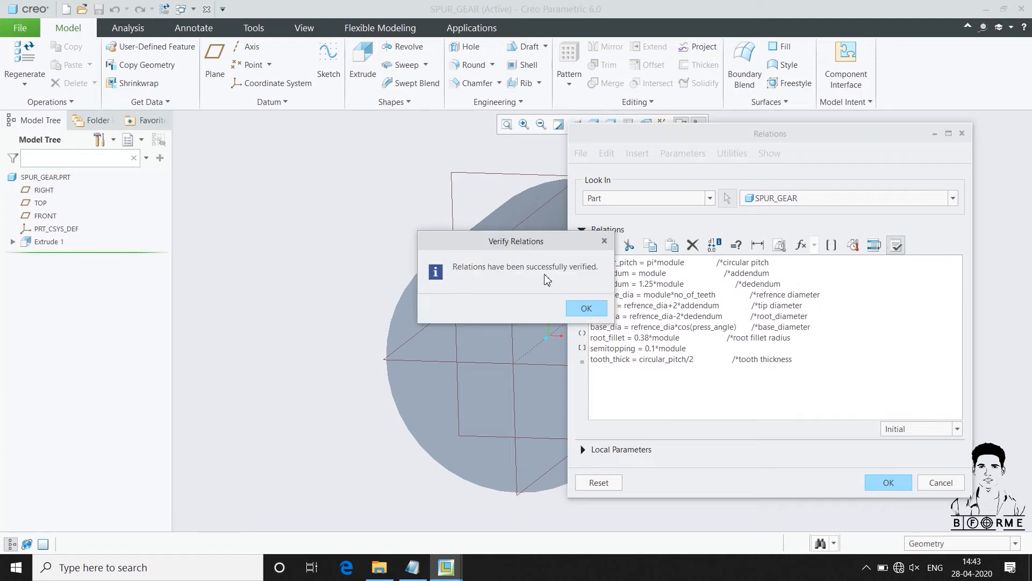
pyautogui.click(584, 306)
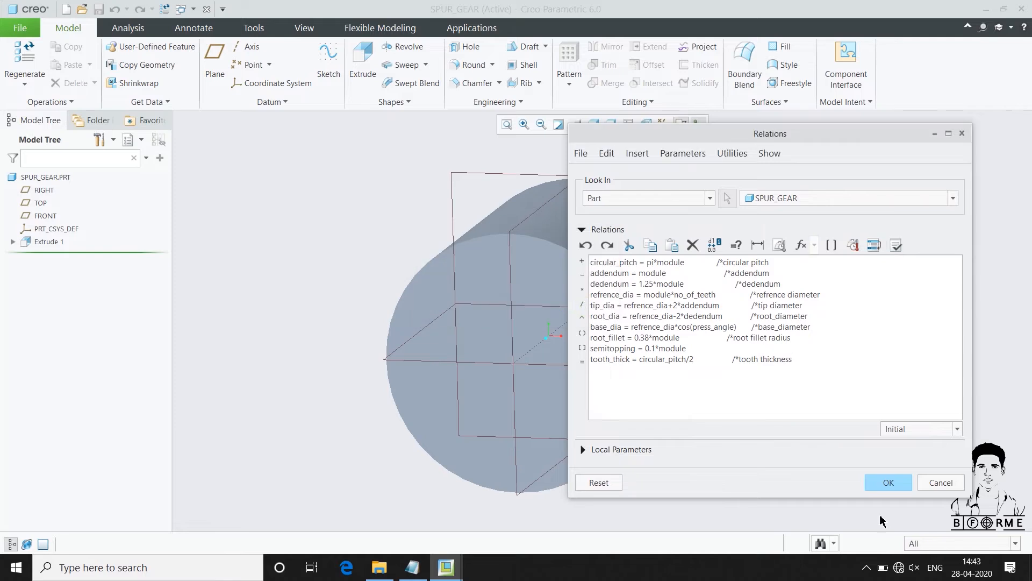
pyautogui.click(888, 483)
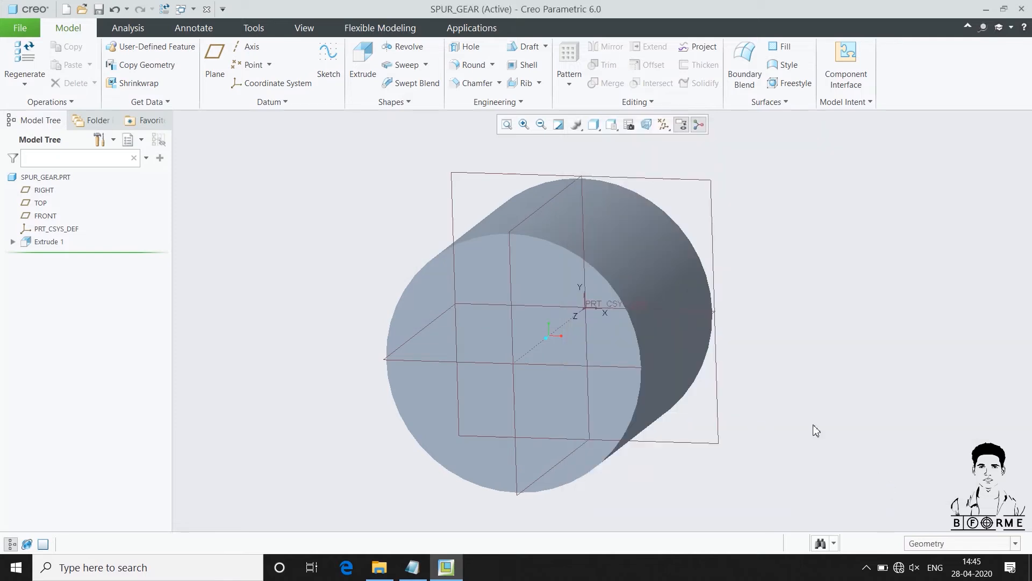
# Set the cylinder's extrusion depth to the WIDTH parameter
pyautogui.doubleClick(669, 265)
pyautogui.moveTo(670, 264); pyautogui.dragTo(440, 324, button='middle')
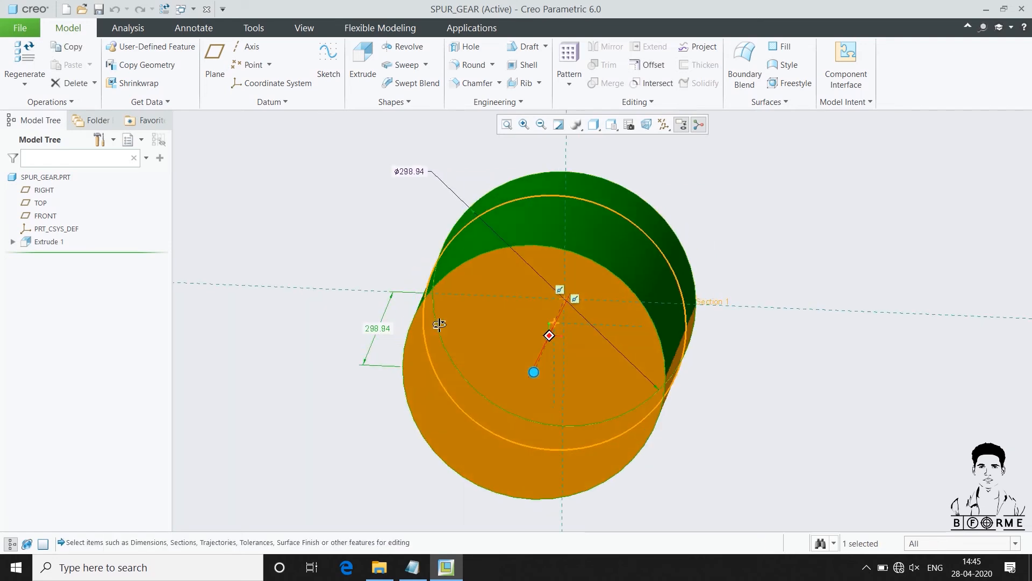
pyautogui.doubleClick(383, 330)
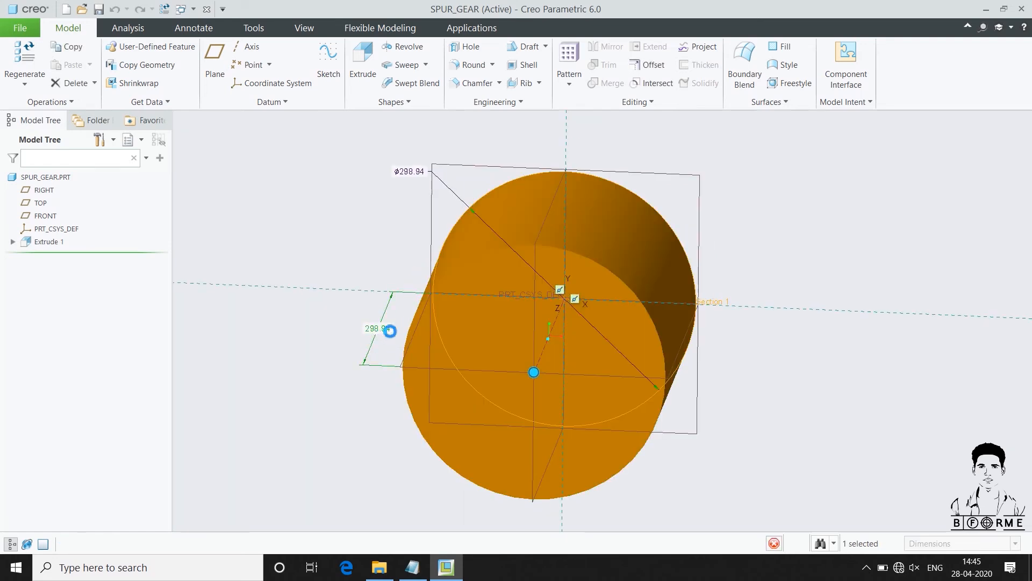
pyautogui.doubleClick(384, 332)
pyautogui.write('WIDTH')
pyautogui.press('Return')
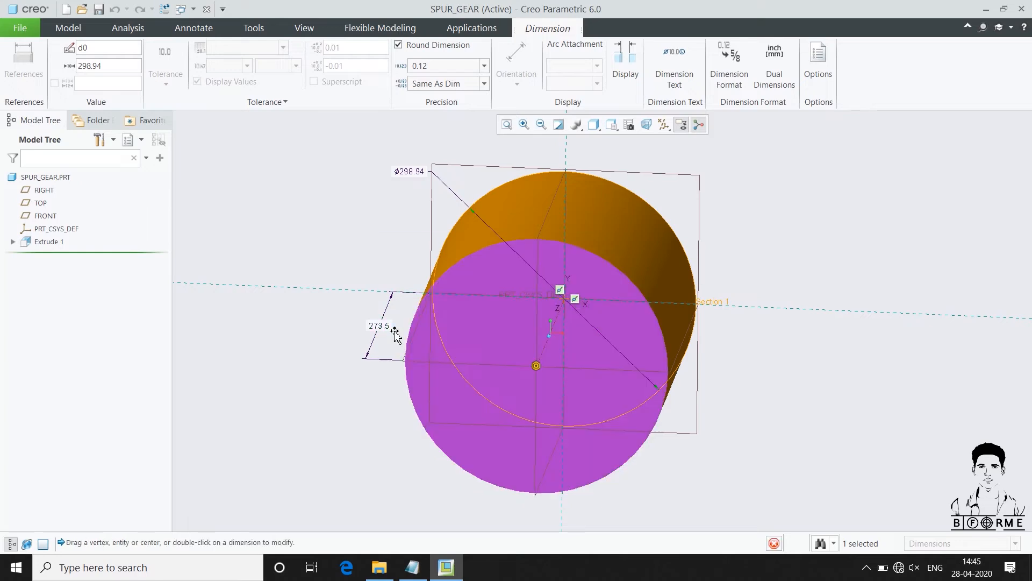
# Set the cylinder's diameter to the root diameter parameter and regenerate the part
pyautogui.doubleClick(413, 172)
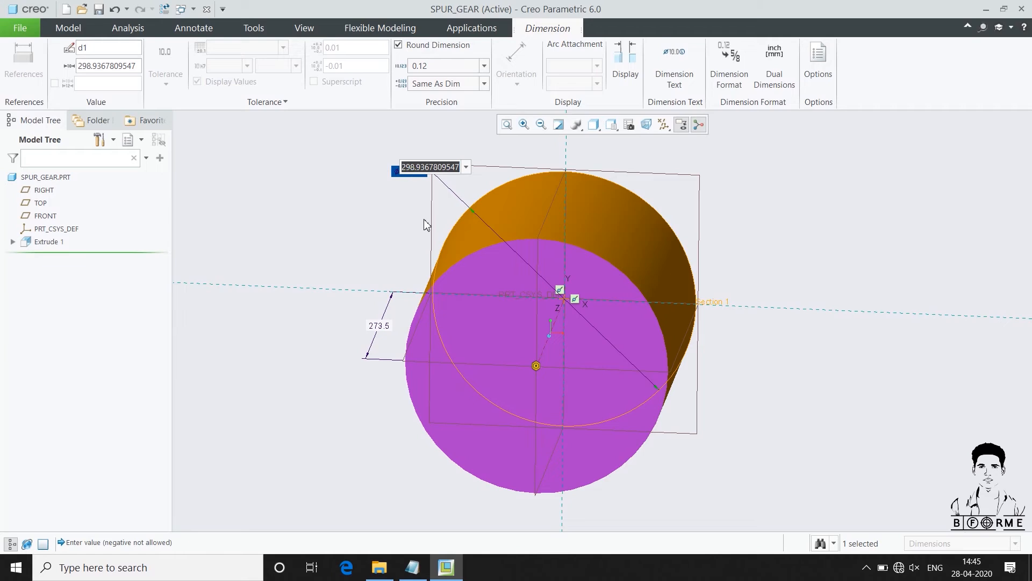
pyautogui.write('ROOT_DIA')
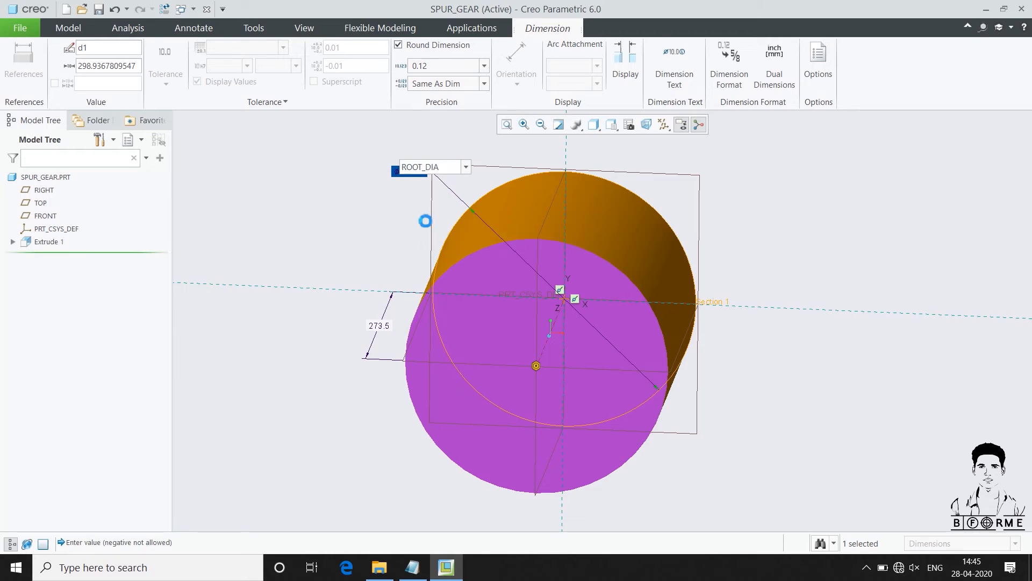
pyautogui.press('Return')
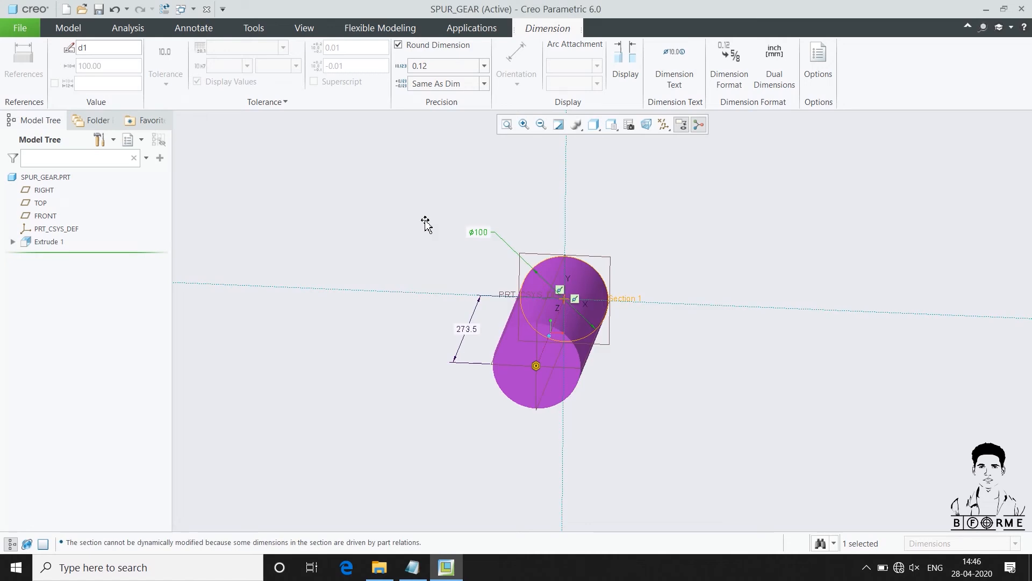
pyautogui.click(426, 220)
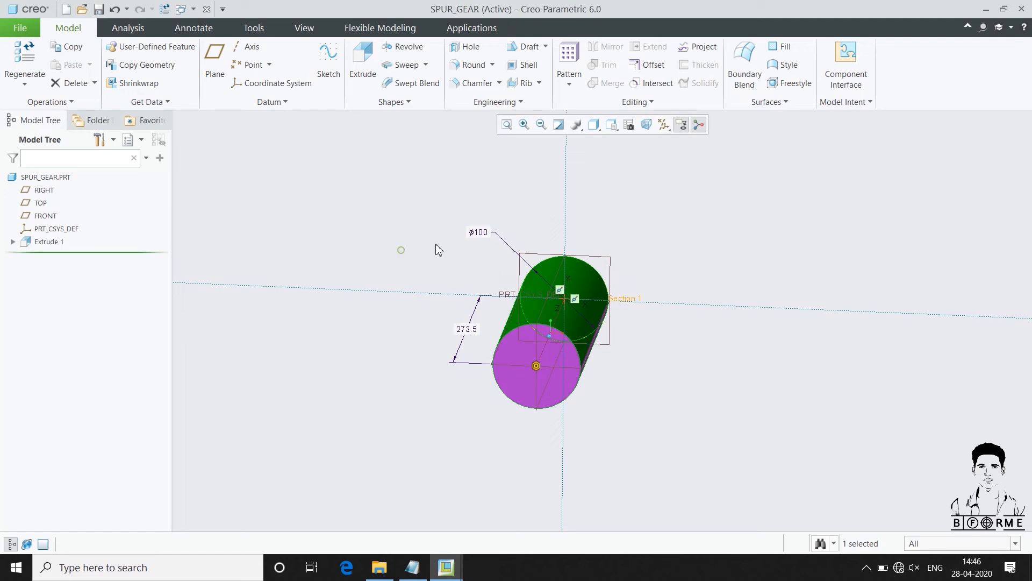
pyautogui.click(401, 250)
pyautogui.scroll(-2, 522, 261)
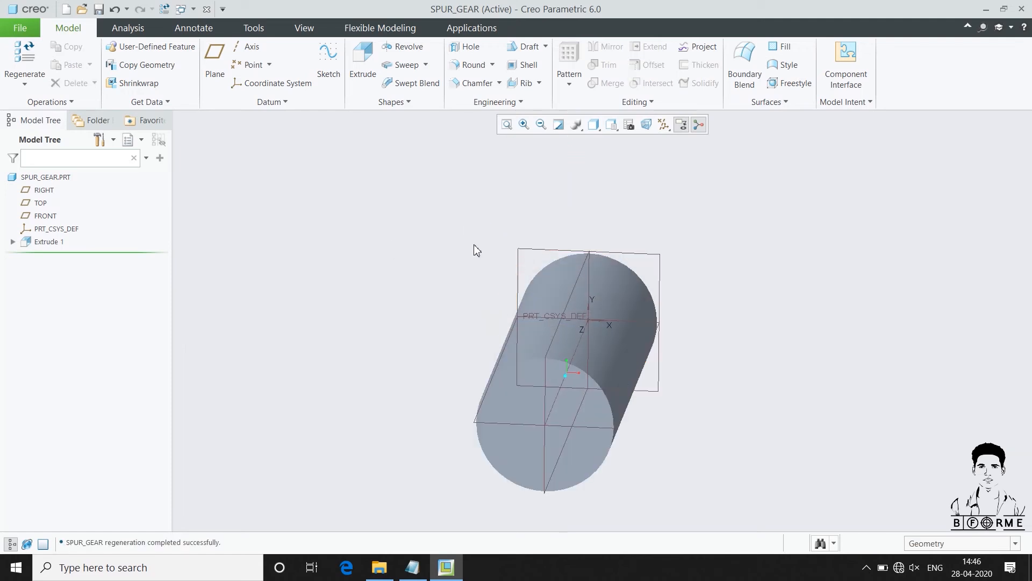
# On the previously used sketch plane, sketch a circle about 144 mm in diameter centred on the origin
pyautogui.click(327, 65)
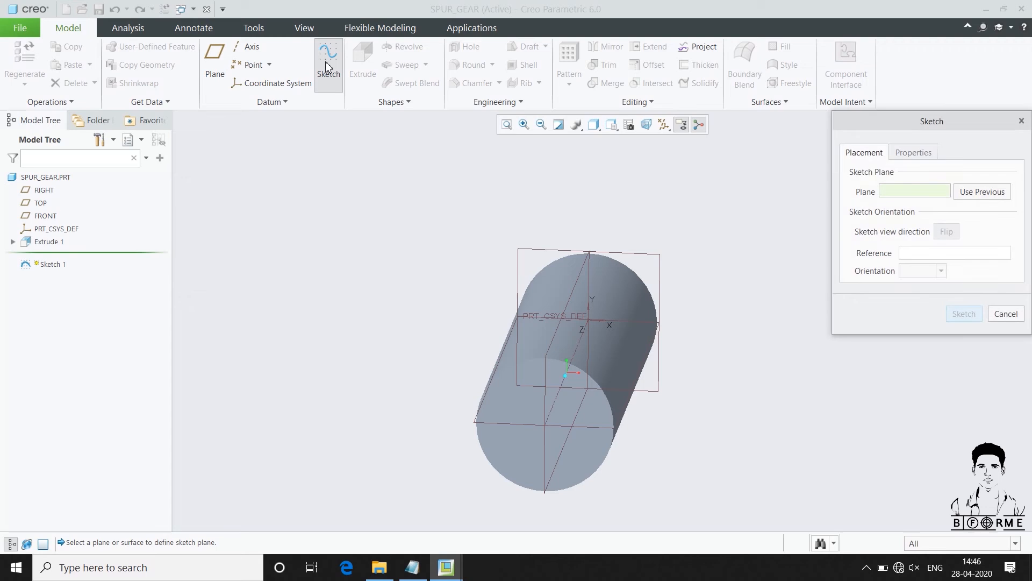
pyautogui.click(971, 193)
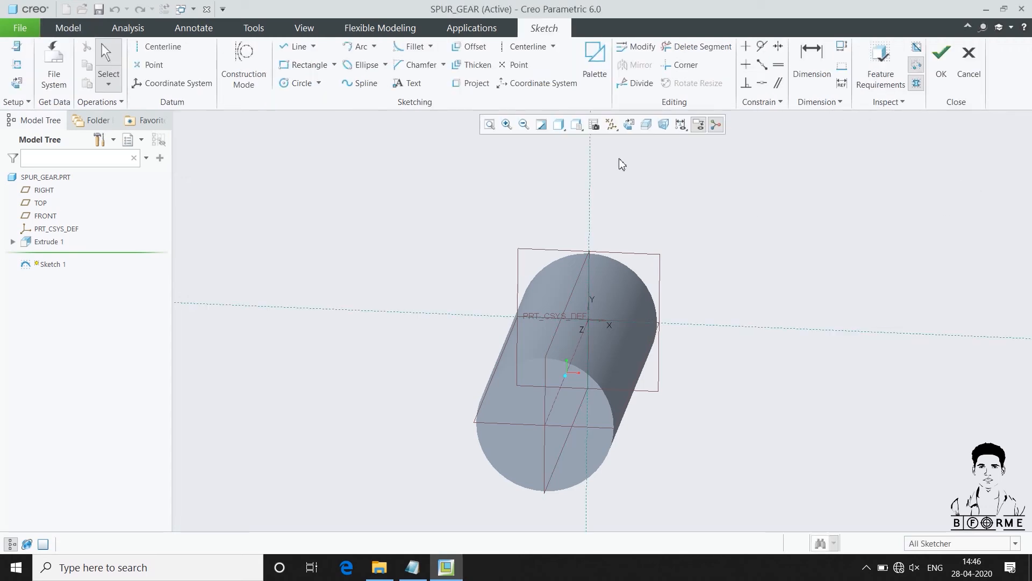
pyautogui.click(629, 124)
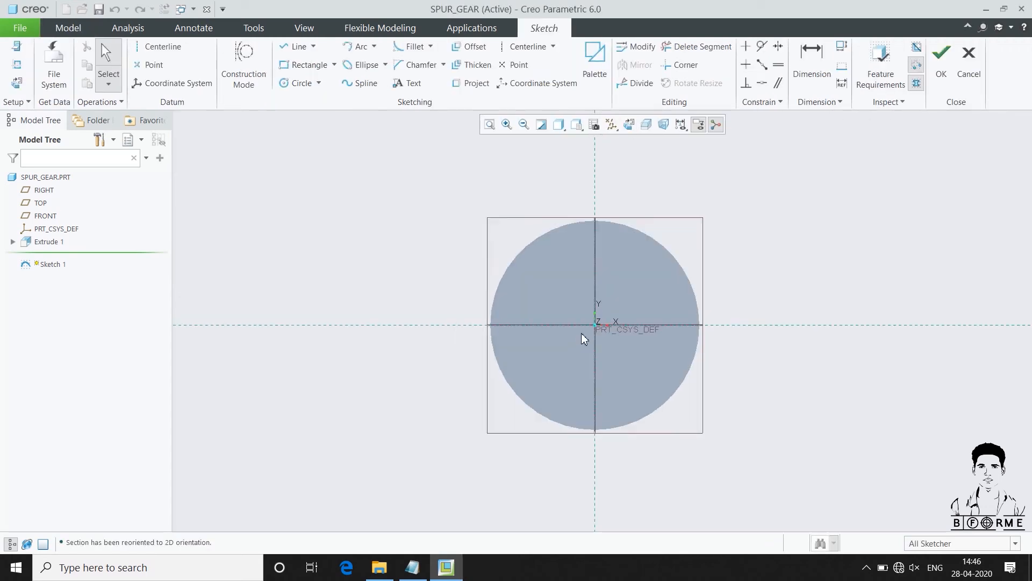
pyautogui.rightClick(837, 191)
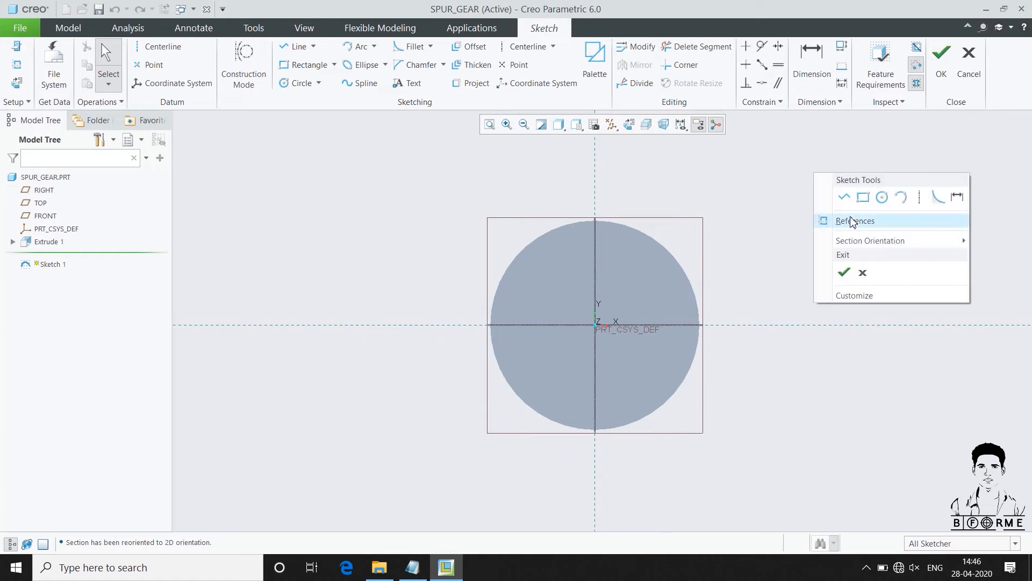
pyautogui.click(863, 197)
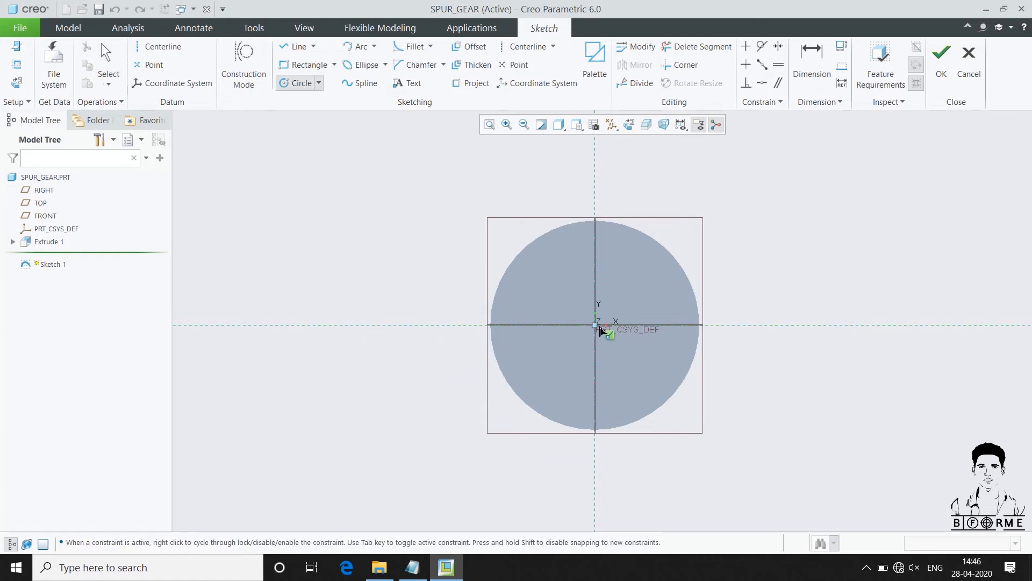
pyautogui.click(594, 325)
pyautogui.click(459, 265)
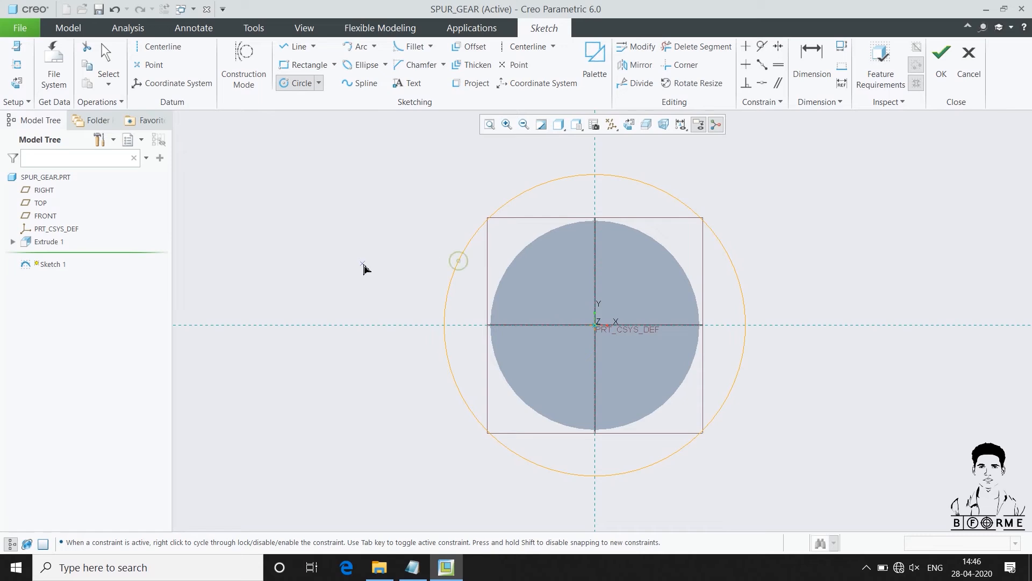
pyautogui.middleClick(362, 270)
# Set the sketched circle's diameter to TIP_DIA, add the relation, and finish the sketch
pyautogui.doubleClick(409, 181)
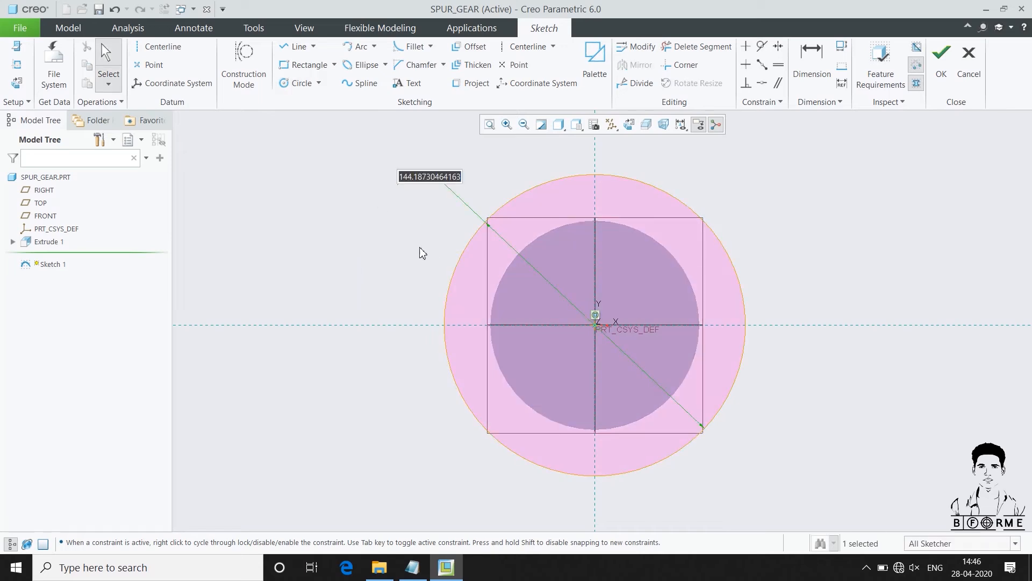
pyautogui.write('TIP_DIA')
pyautogui.press('Return')
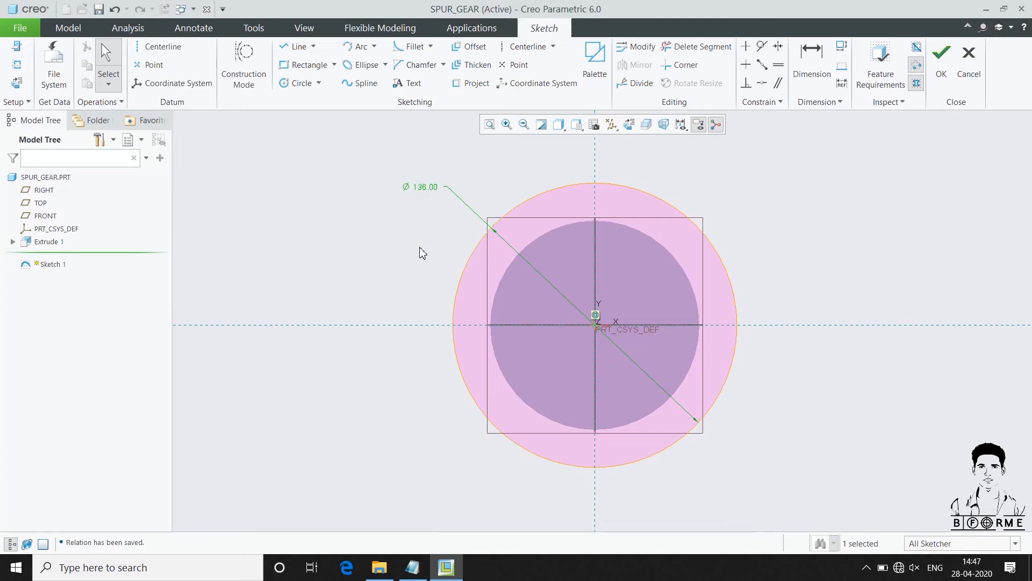
pyautogui.click(941, 63)
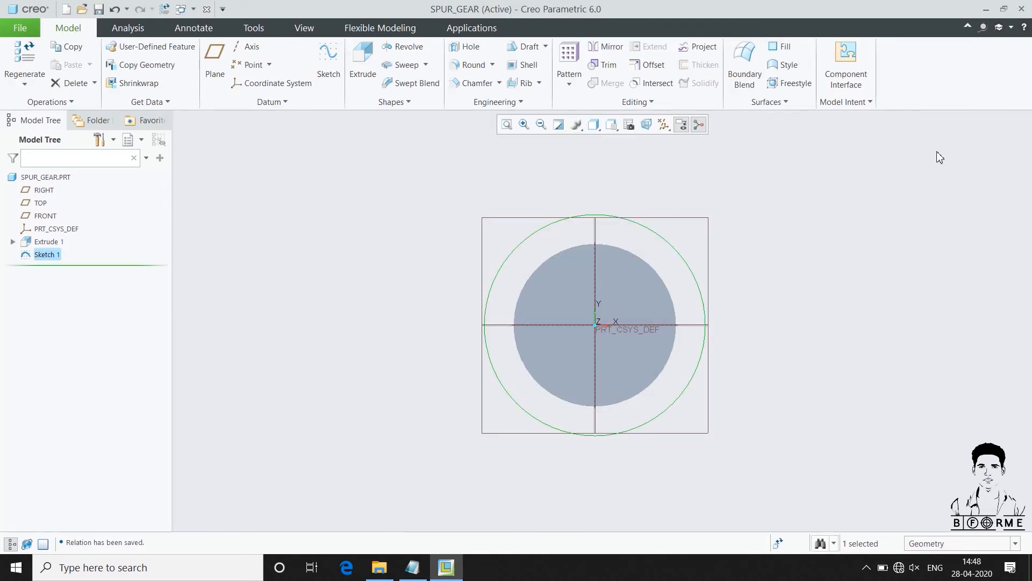
# Start a second sketch on the previous plane and draw an origin-centred circle about 199 mm in diameter
pyautogui.click(328, 62)
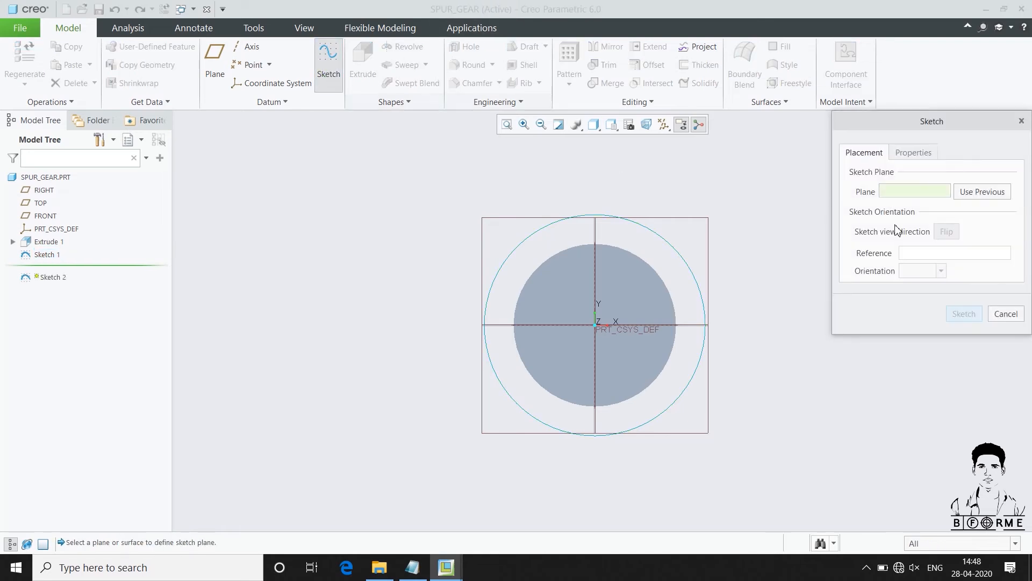
pyautogui.click(972, 192)
pyautogui.rightClick(774, 192)
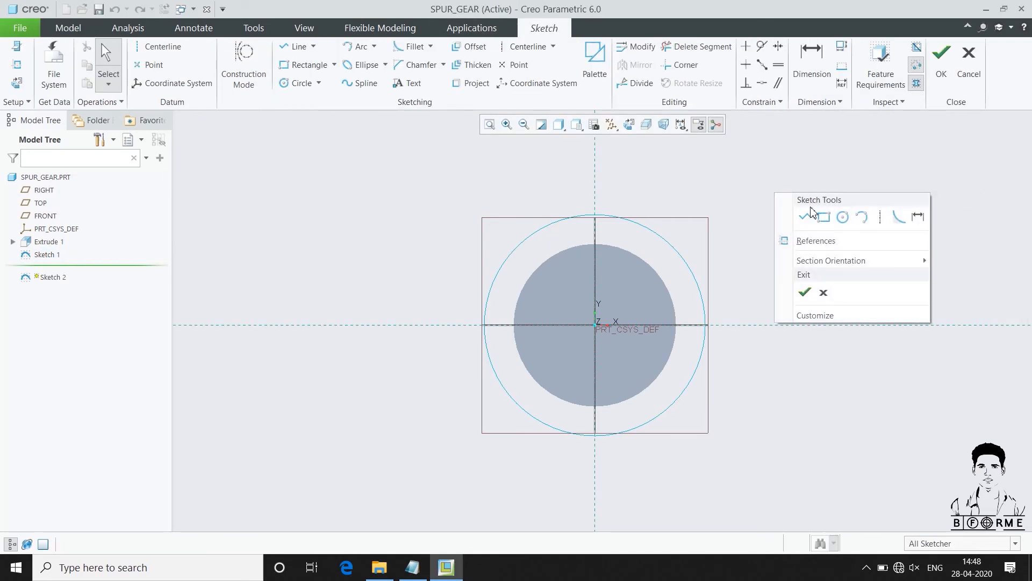
pyautogui.click(843, 216)
pyautogui.click(597, 329)
pyautogui.click(455, 252)
pyautogui.middleClick(389, 218)
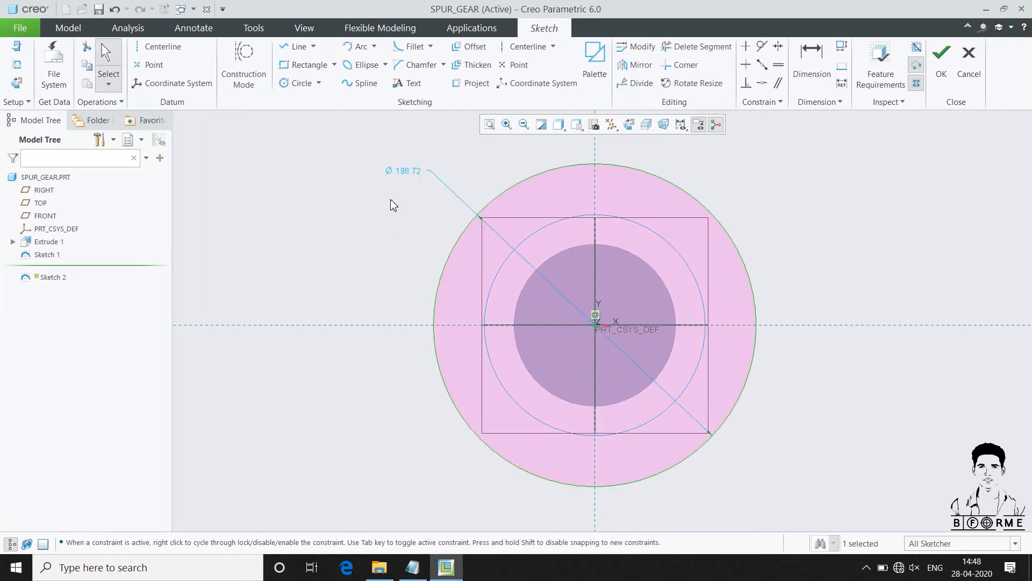
# Drive the second circle's diameter with REFRENCE_DIA, add the relation, and finish the sketch with nothing selected
pyautogui.doubleClick(405, 172)
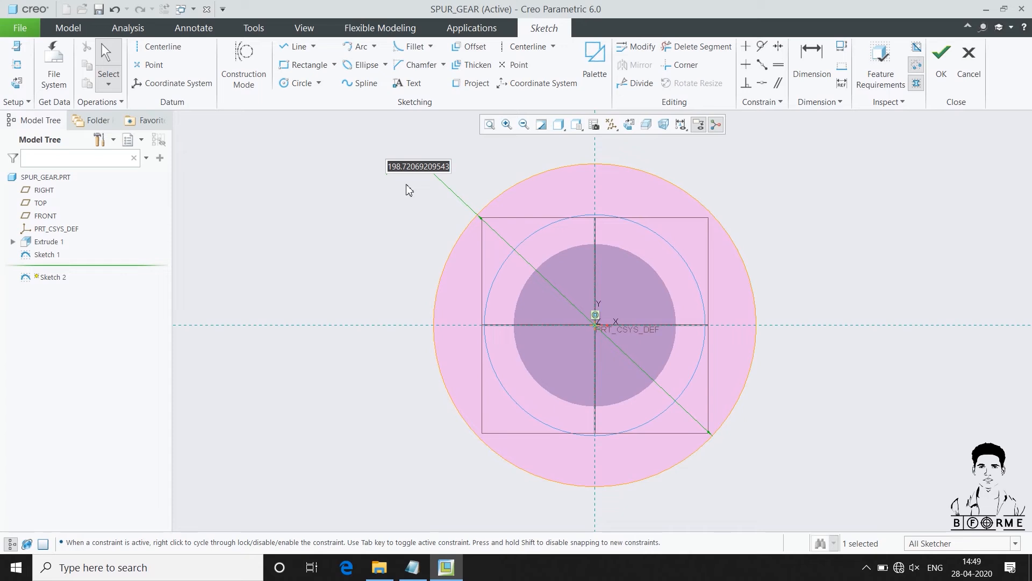
pyautogui.write('REFR')
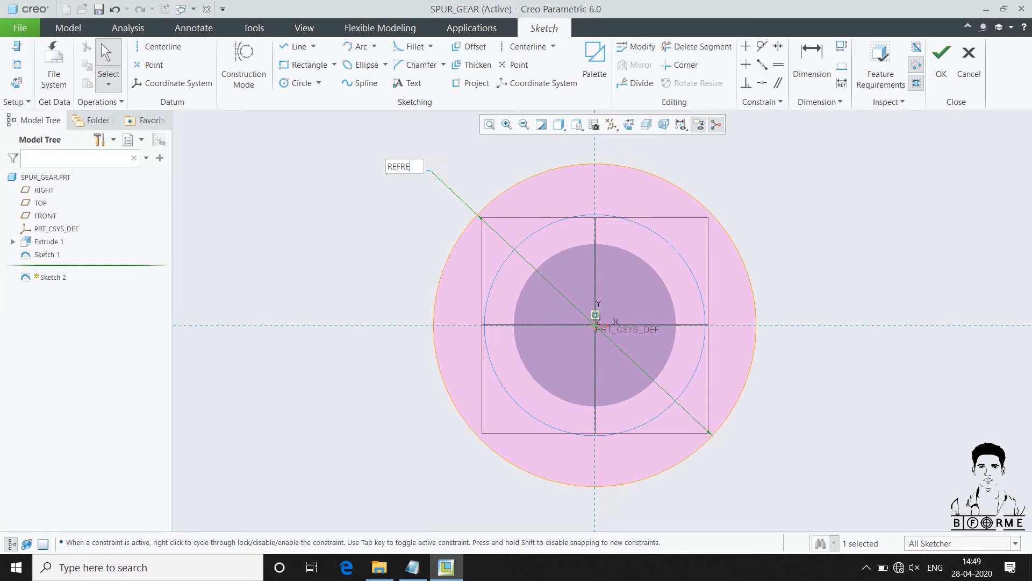
pyautogui.write('E_DIA')
pyautogui.press('Return')
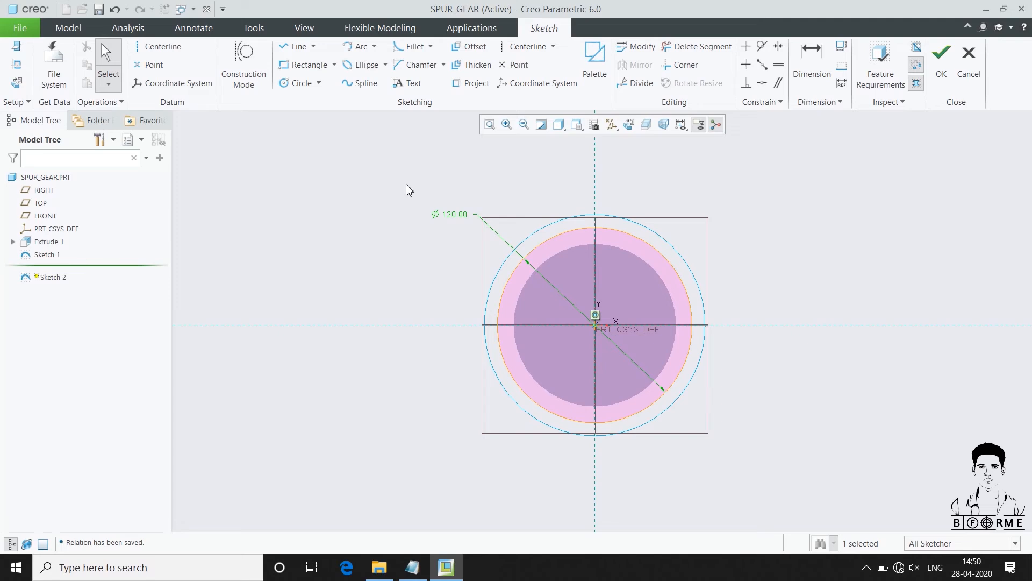
pyautogui.click(941, 59)
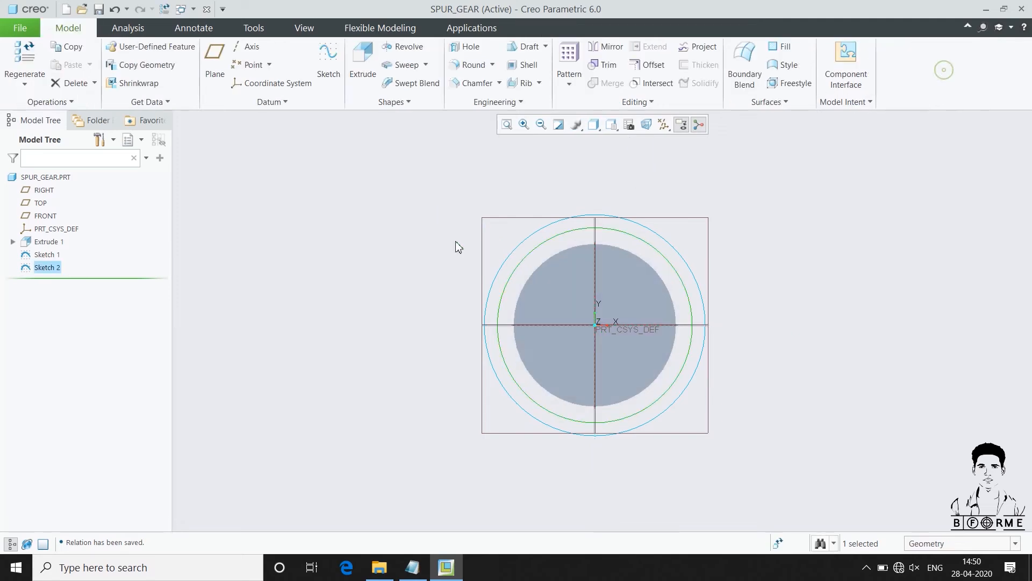
pyautogui.click(445, 237)
# Create a third sketch on the previous plane with a circle about 197 mm in diameter centred on the origin
pyautogui.click(323, 65)
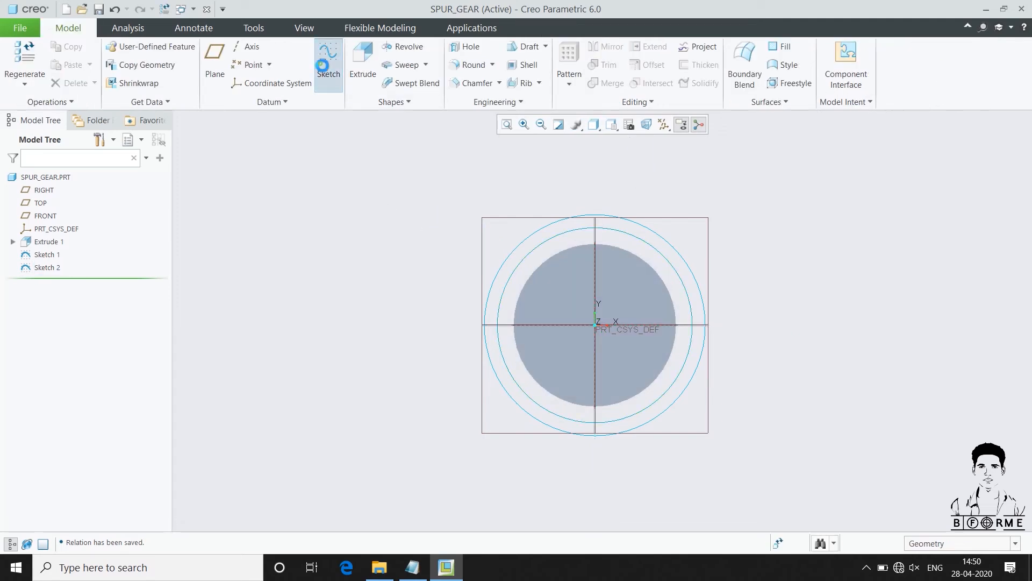
pyautogui.click(985, 192)
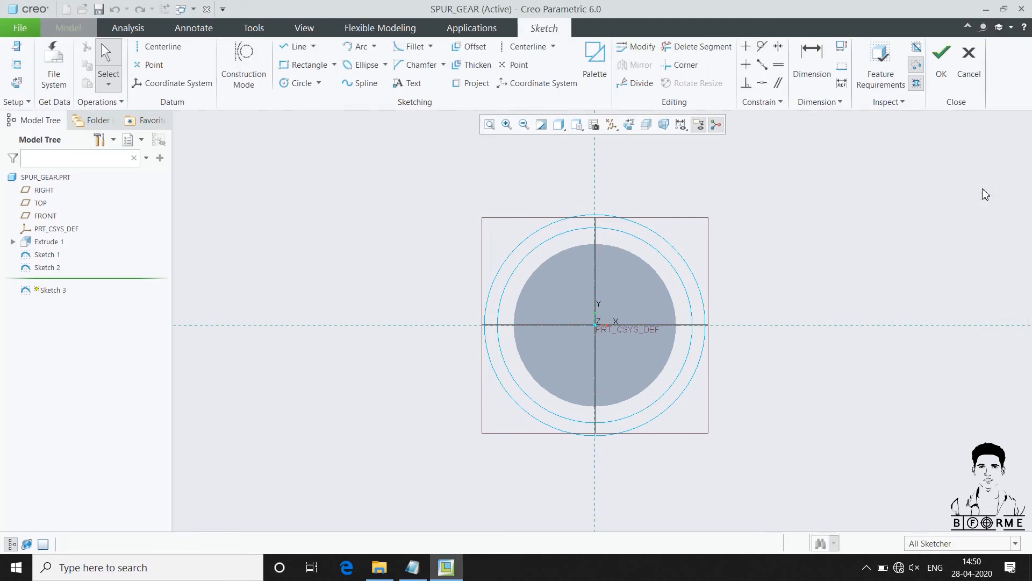
pyautogui.rightClick(831, 177)
pyautogui.click(893, 199)
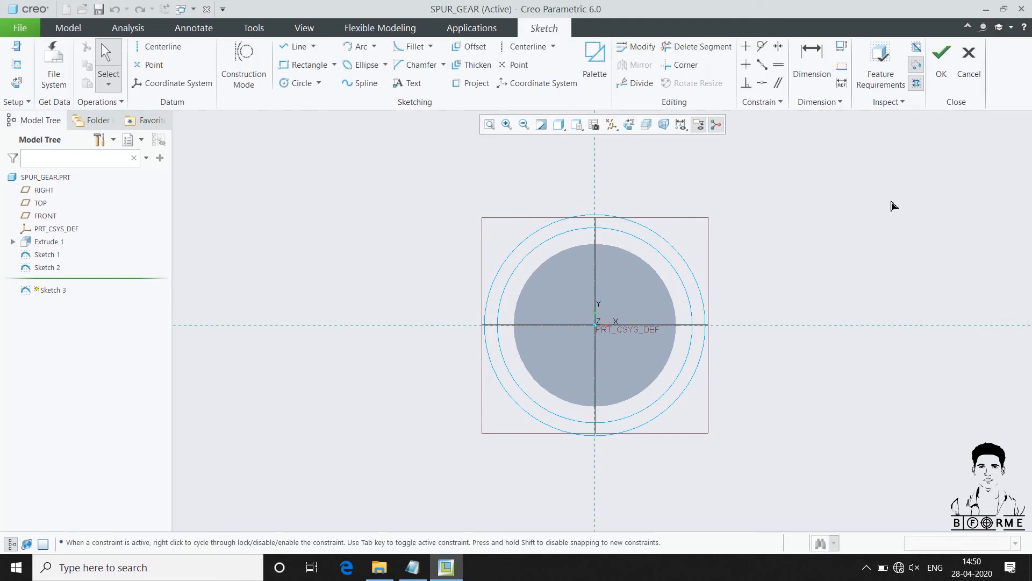
pyautogui.click(594, 325)
pyautogui.click(440, 298)
pyautogui.middleClick(375, 234)
# Set the third circle's diameter to BASE_DIA, add the relation, and finish the sketch
pyautogui.doubleClick(401, 171)
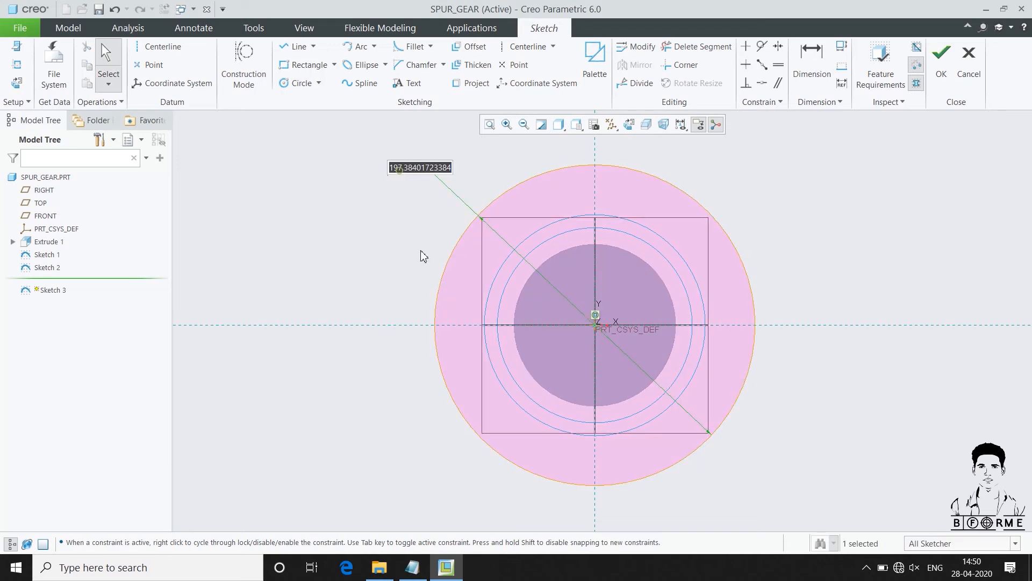
pyautogui.write('BASE')
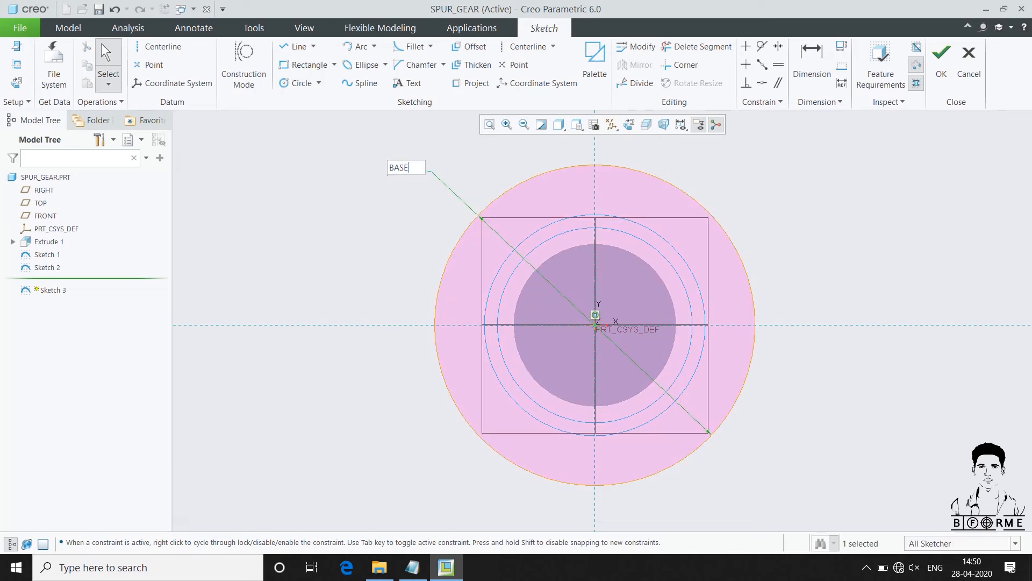
pyautogui.write('_DIA')
pyautogui.press('Return')
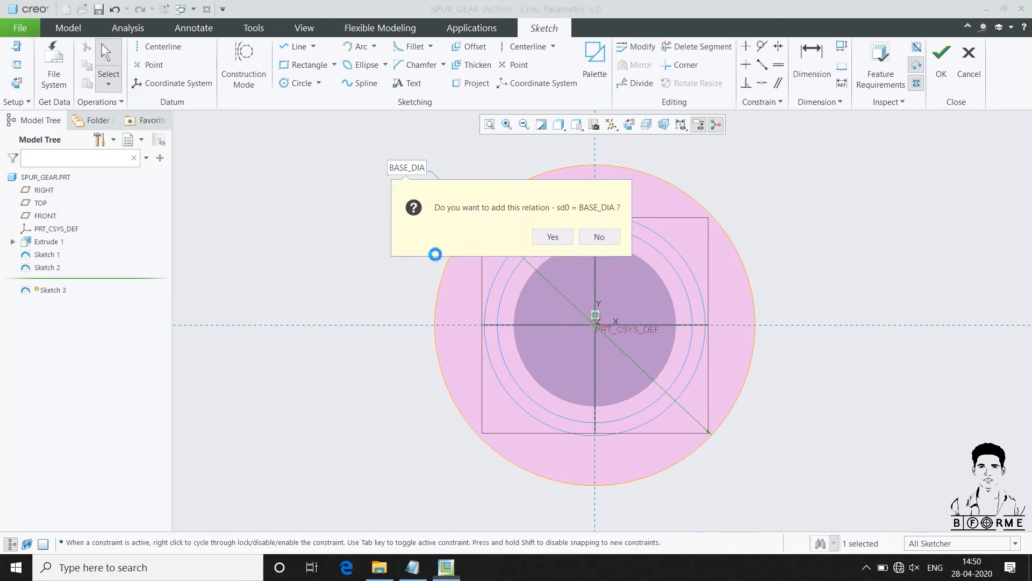
pyautogui.press('Return')
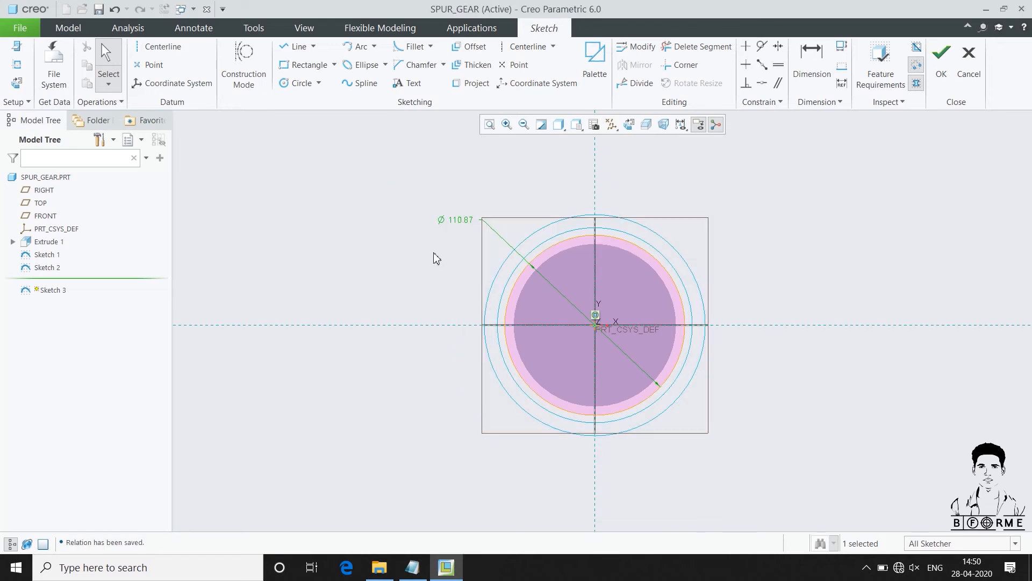
pyautogui.click(942, 59)
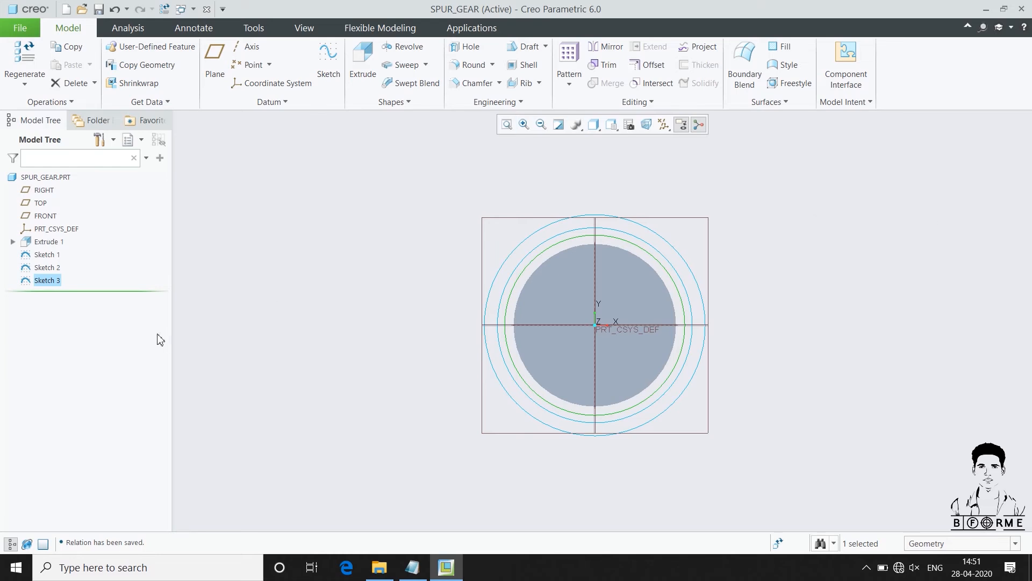
# Rename the first, second and third circle sketches TIP_DIA, REFRENCE_DIA and BASE_DIA
pyautogui.click(43, 255)
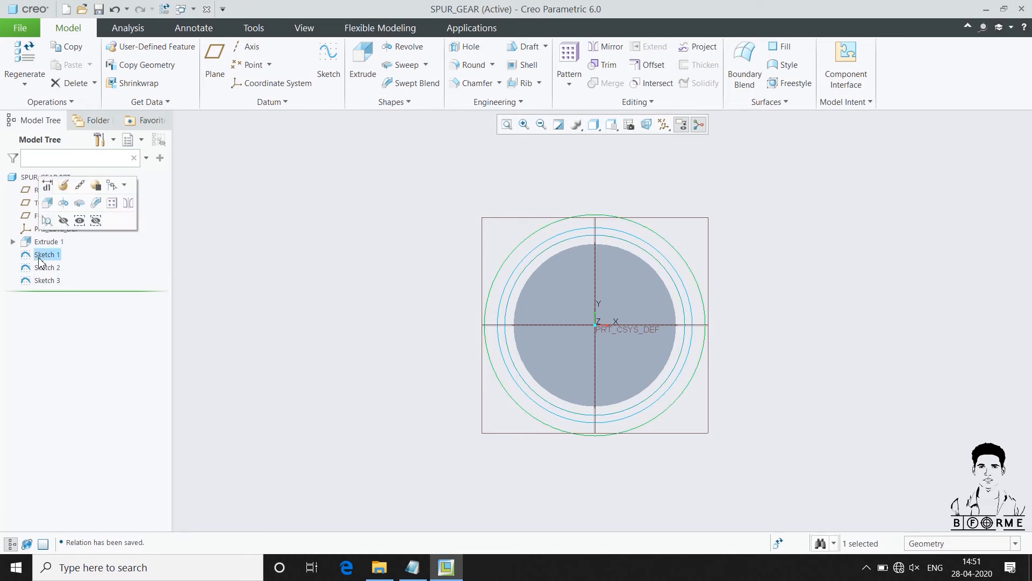
pyautogui.click(40, 257)
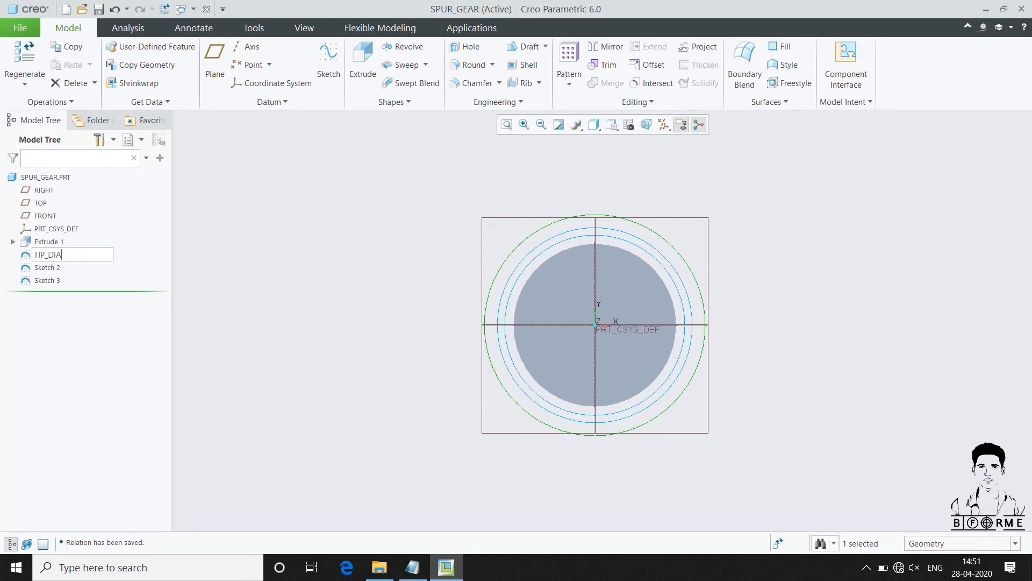
pyautogui.press('Return')
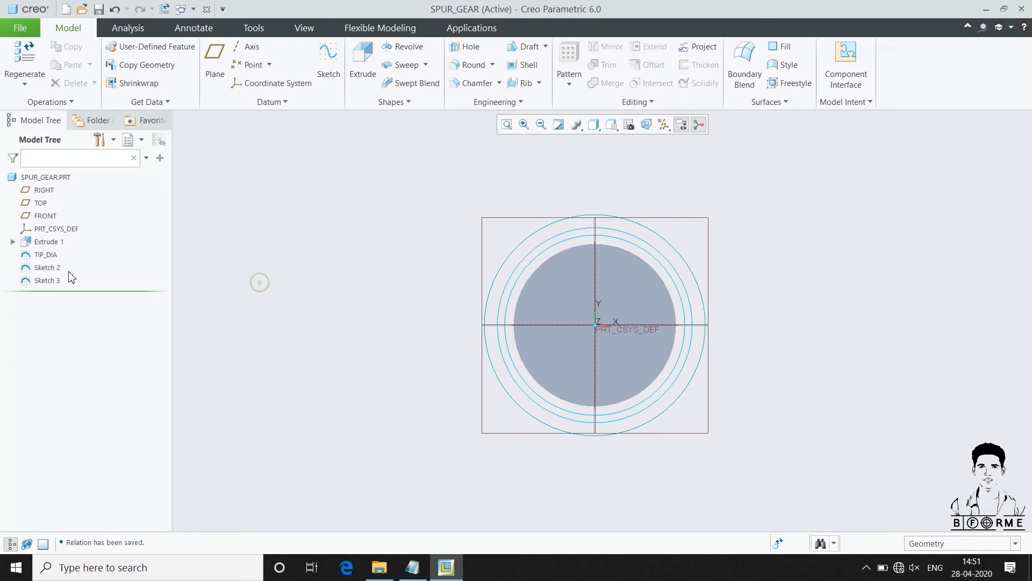
pyautogui.click(47, 268)
pyautogui.click(48, 269)
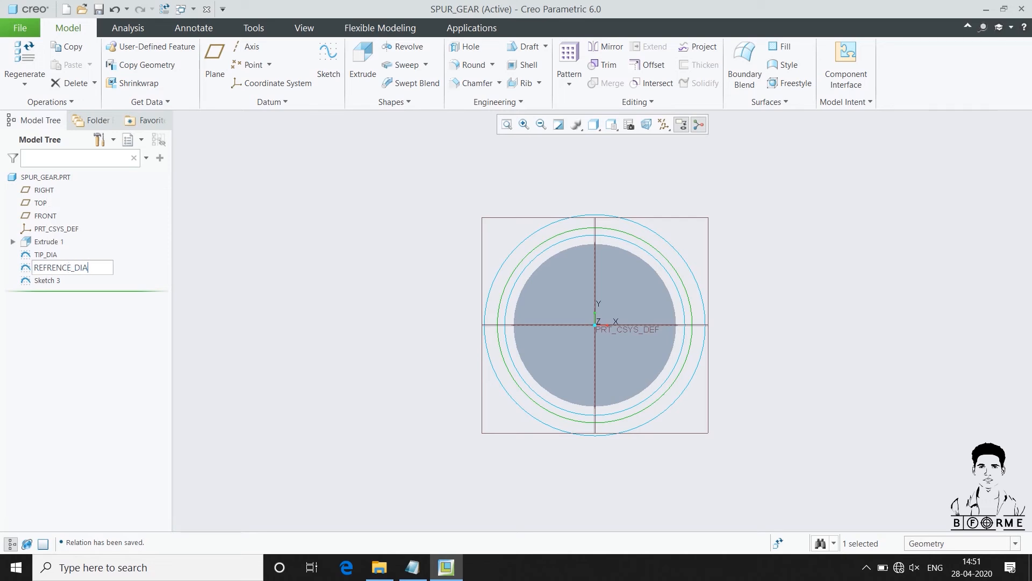
pyautogui.press('Return')
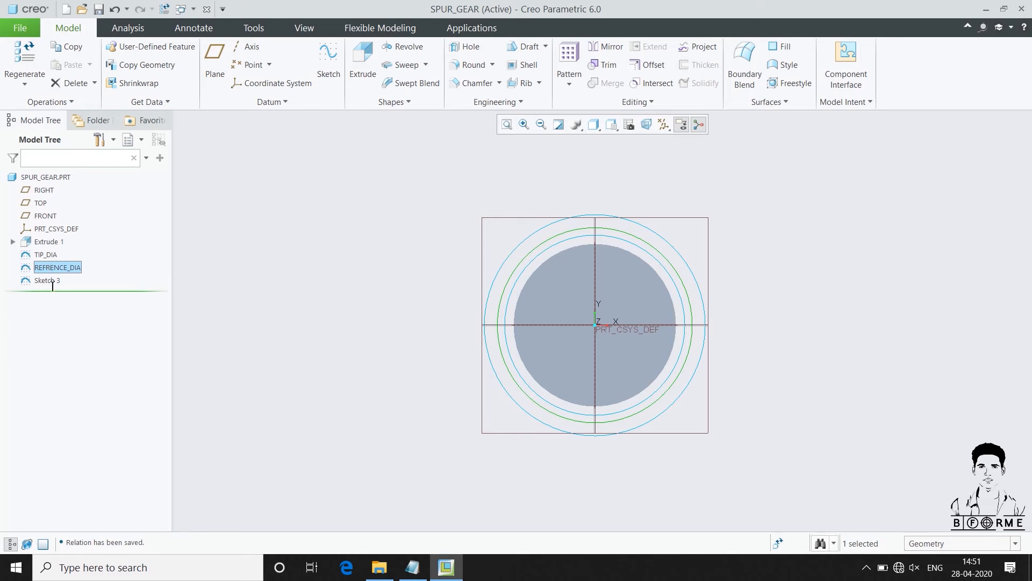
pyautogui.click(52, 281)
pyautogui.click(47, 281)
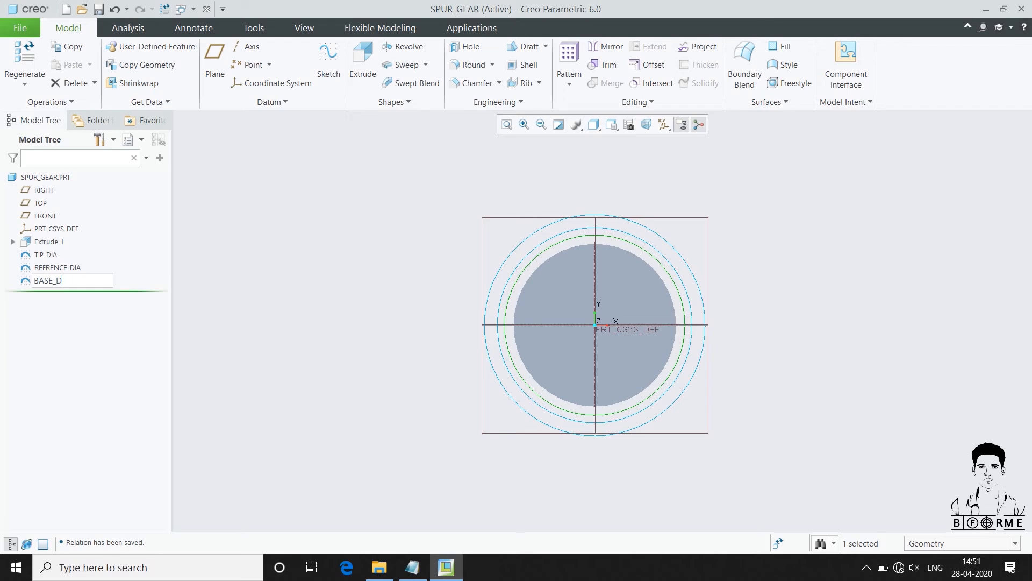
pyautogui.write('BASE_DIA')
pyautogui.press('Return')
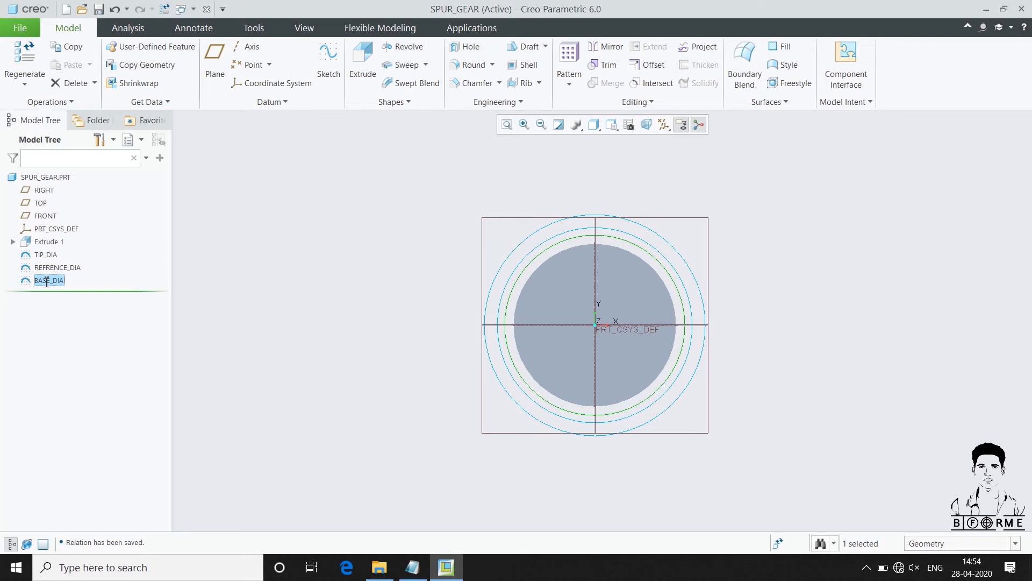
# Start a Cartesian curve from equation and paste the involute equations, theta = 90*t through Z = 0, from Gear relation.txt in Notepad
pyautogui.click(271, 101)
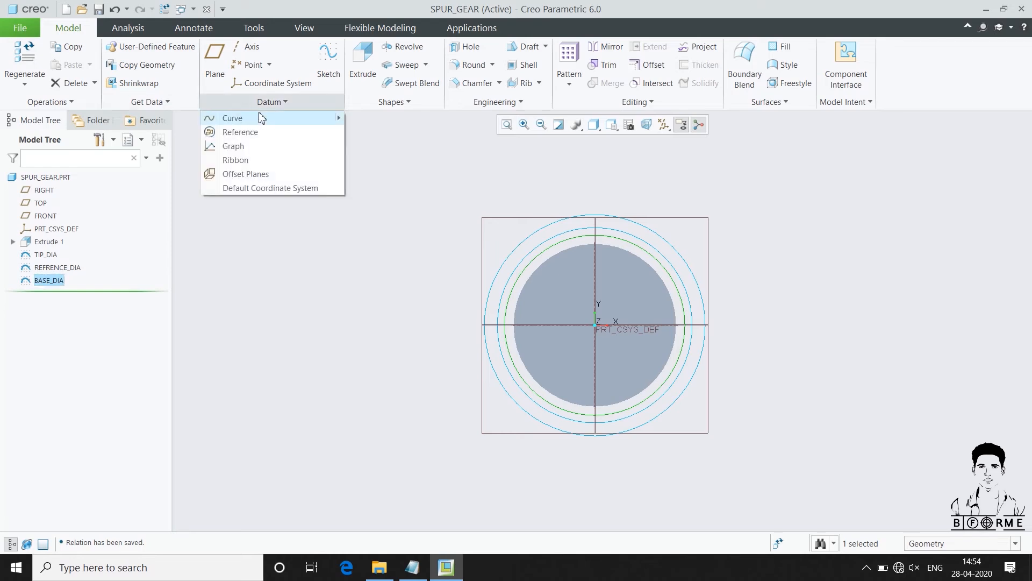
pyautogui.moveTo(295, 123)
pyautogui.click(400, 132)
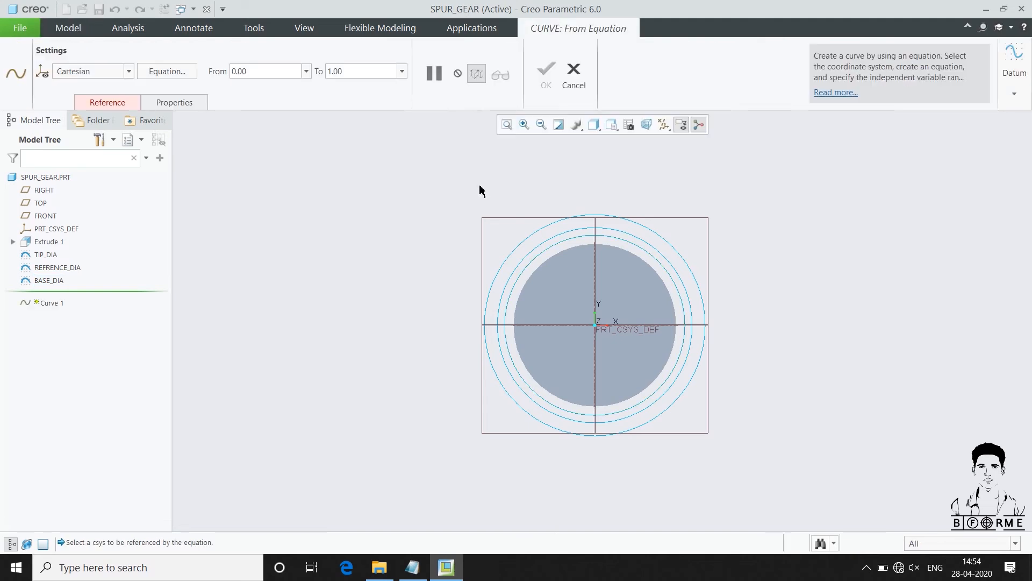
pyautogui.click(161, 74)
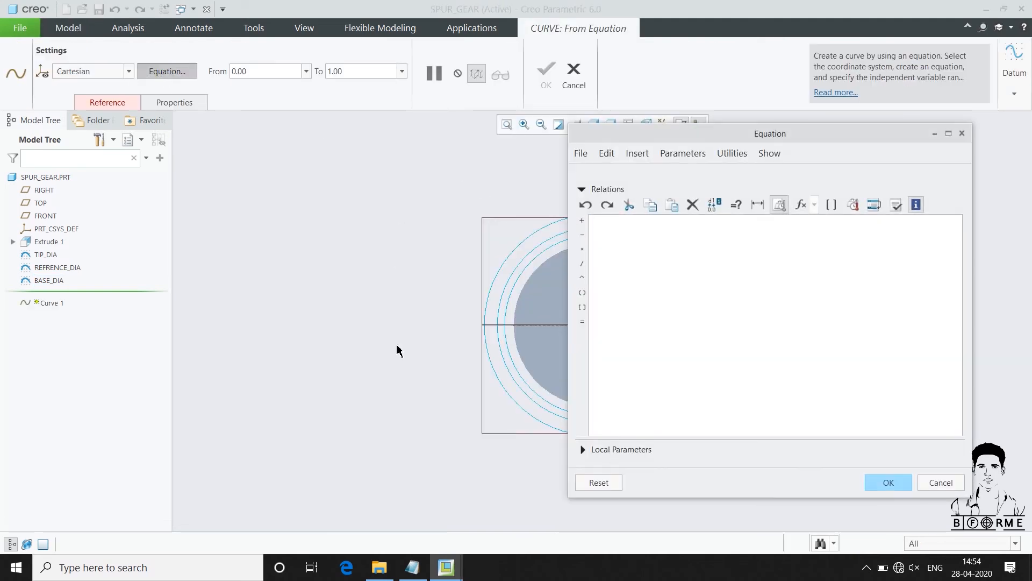
pyautogui.click(413, 567)
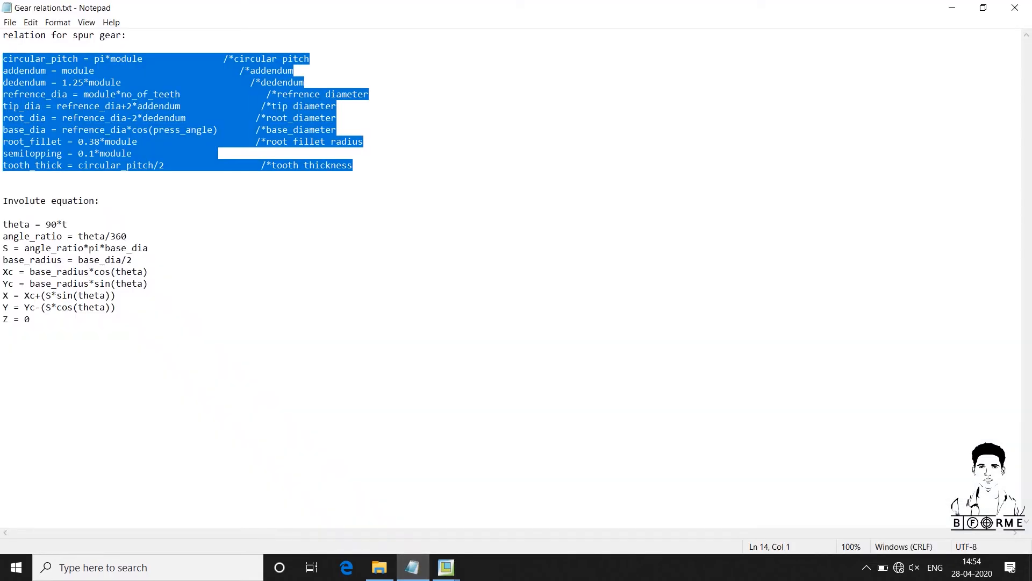
pyautogui.moveTo(3, 224); pyautogui.dragTo(79, 324)
pyautogui.hotkey('ctrl', 'c')
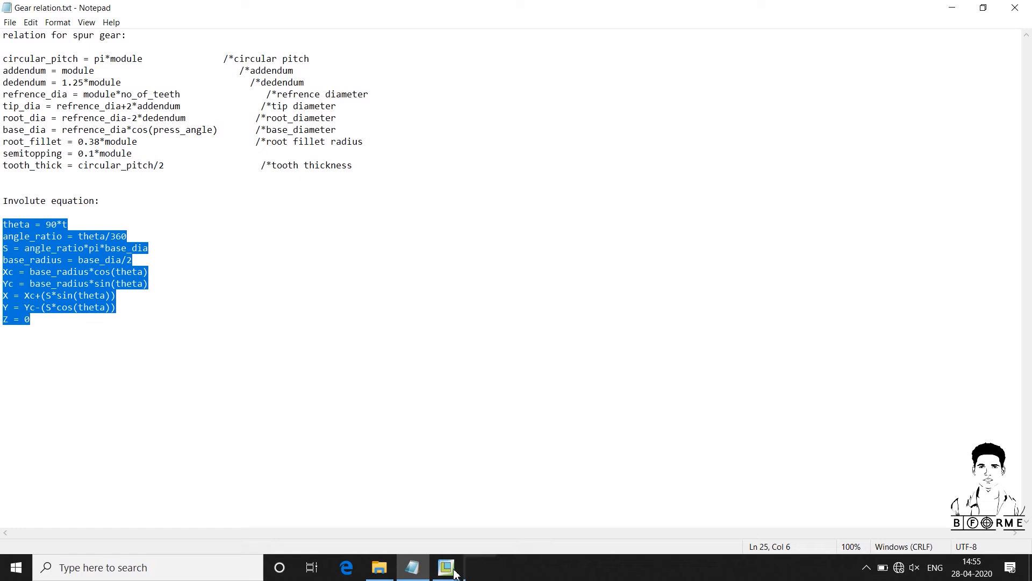
pyautogui.moveTo(446, 567)
pyautogui.click(571, 526)
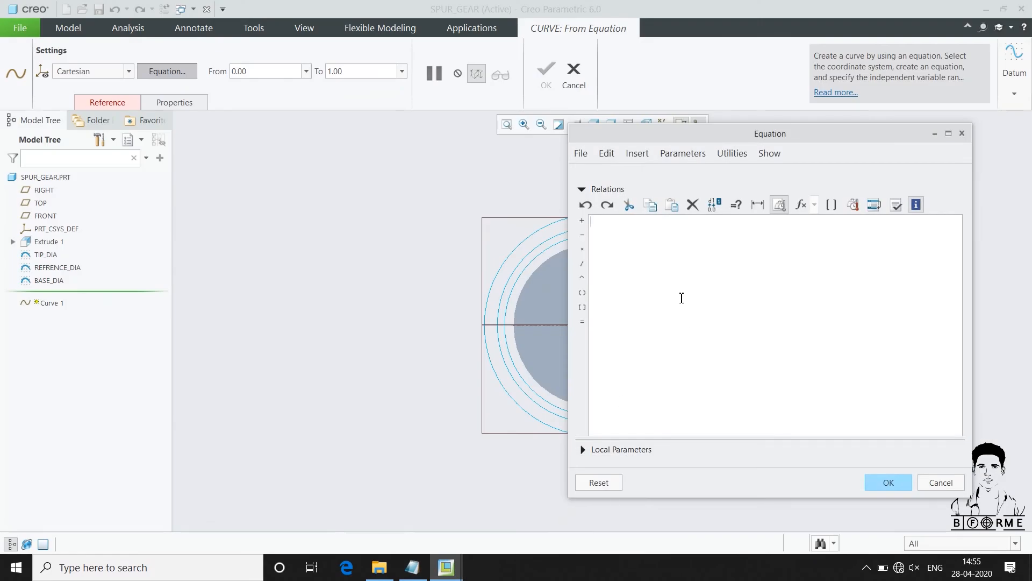
pyautogui.hotkey('ctrl', 'v')
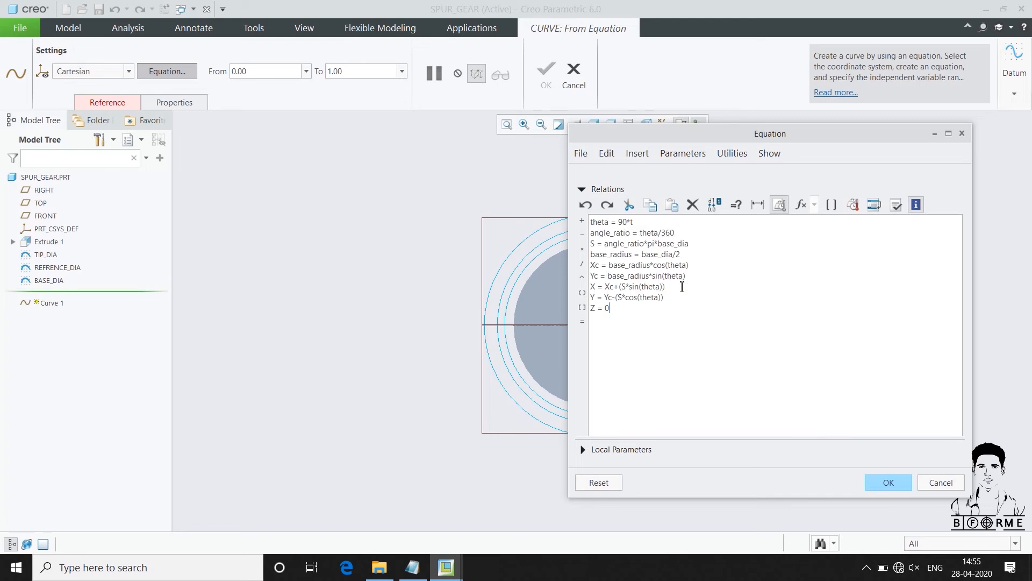
# Verify and accept the involute equations, reference the PRT_CSYS_DEF coordinate system, and finish the curve
pyautogui.click(896, 205)
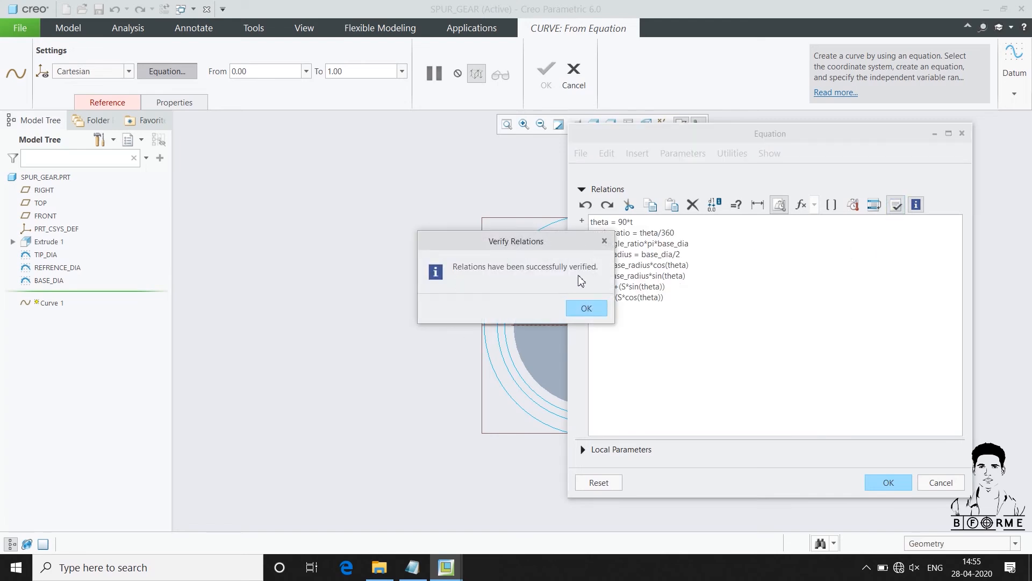
pyautogui.click(585, 307)
pyautogui.click(888, 483)
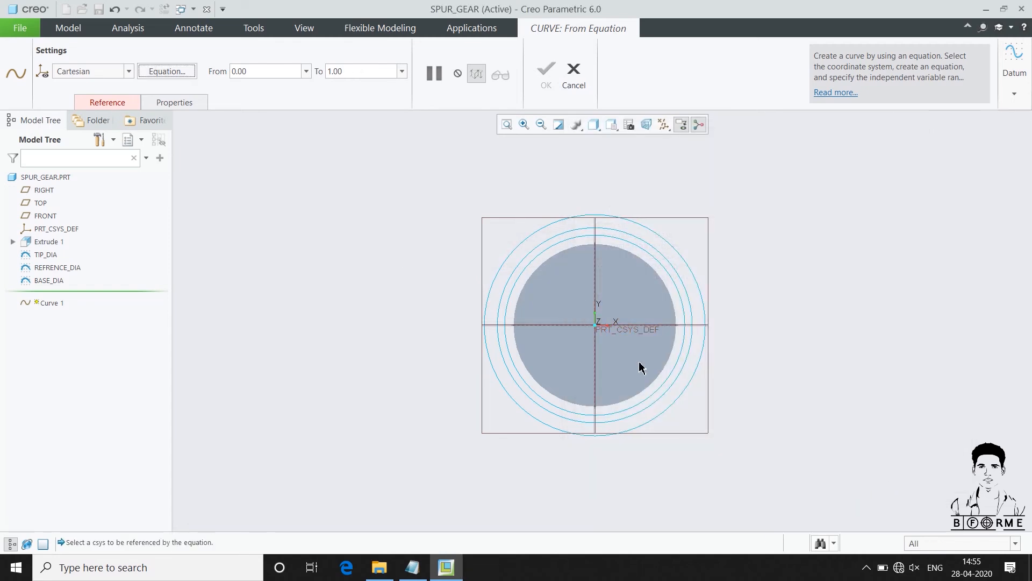
pyautogui.click(636, 334)
pyautogui.scroll(-2, 748, 307)
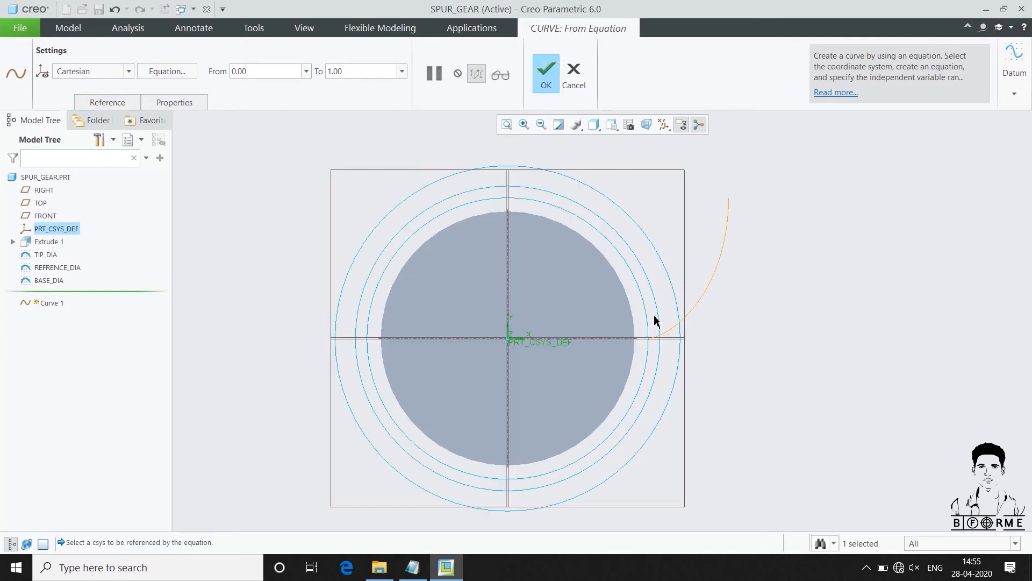
pyautogui.click(546, 78)
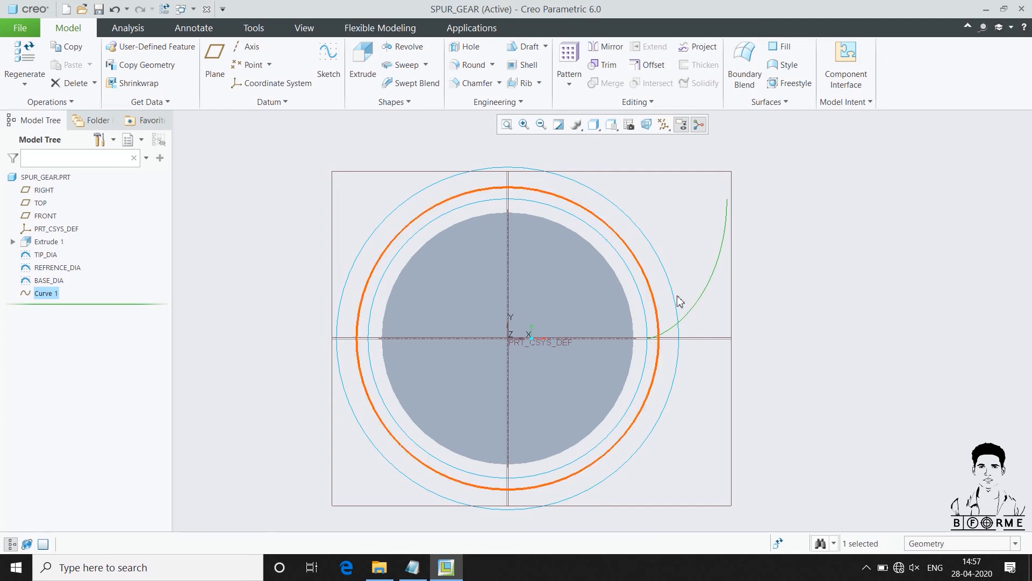
# Start a sketch on the previous plane and add the involute curve and the REFRENCE_DIA circle as sketch references
pyautogui.scroll(2, 679, 301)
pyautogui.scroll(-2, 679, 301)
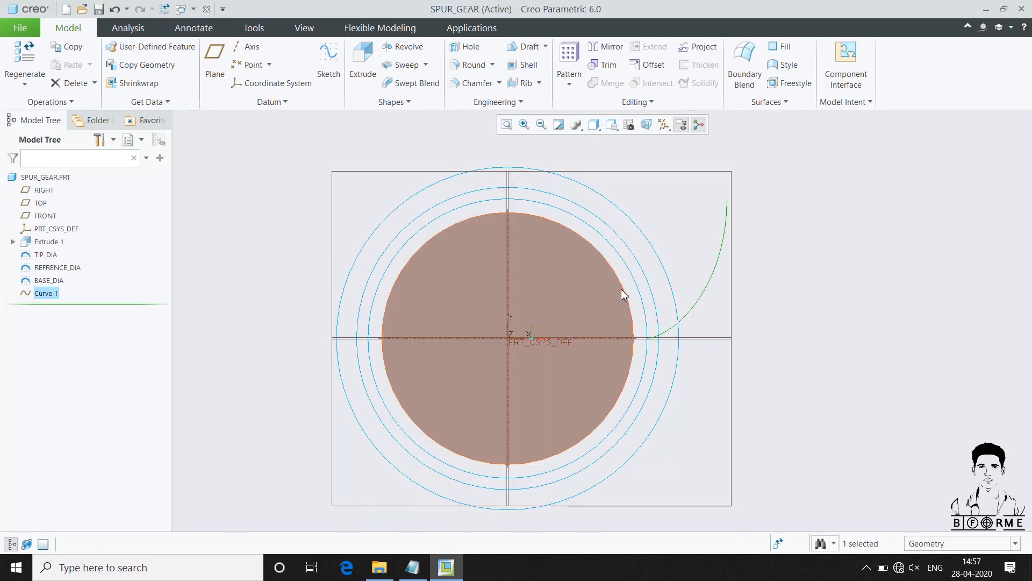
pyautogui.scroll(2, 617, 297)
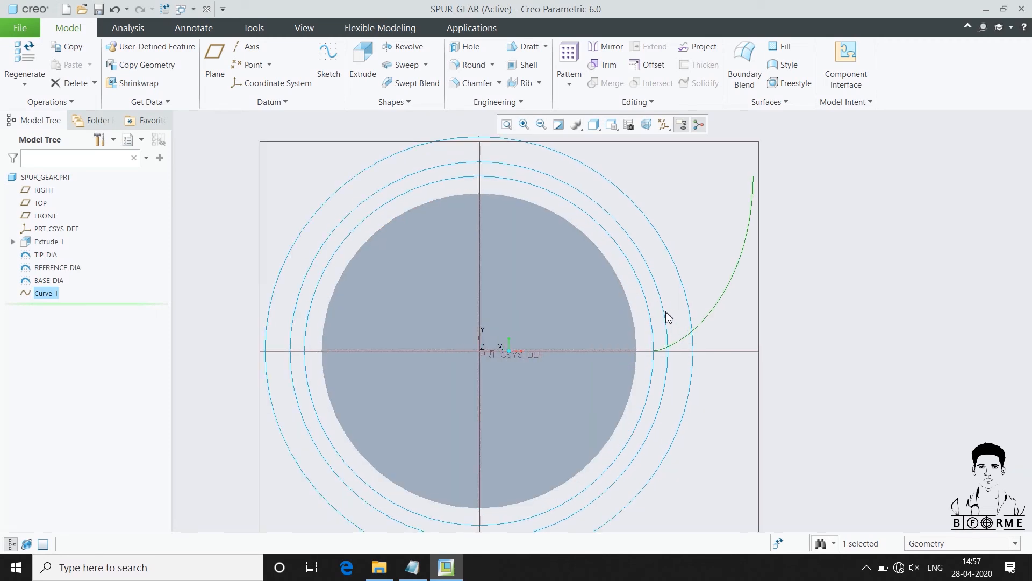
pyautogui.click(329, 60)
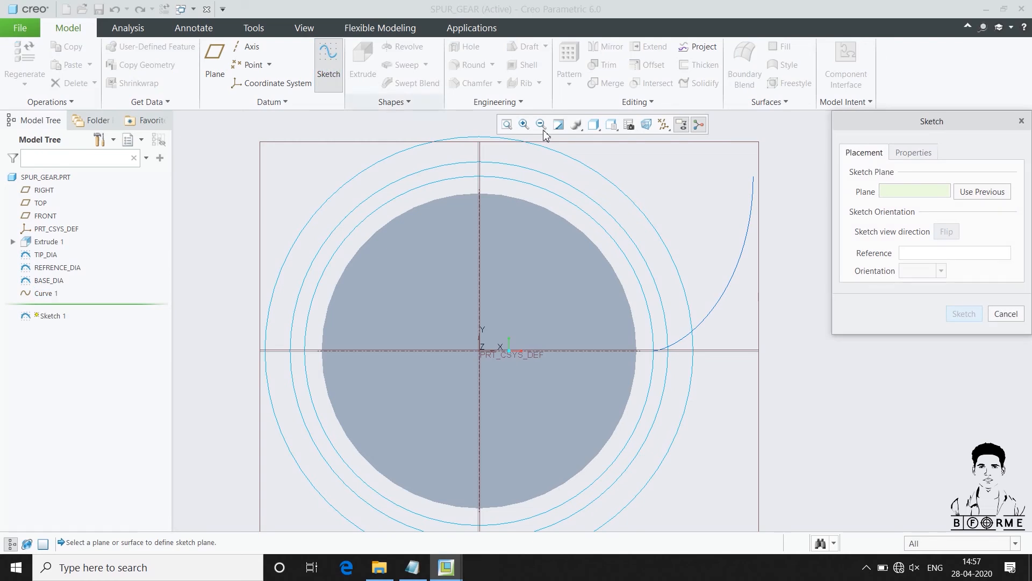
pyautogui.click(979, 195)
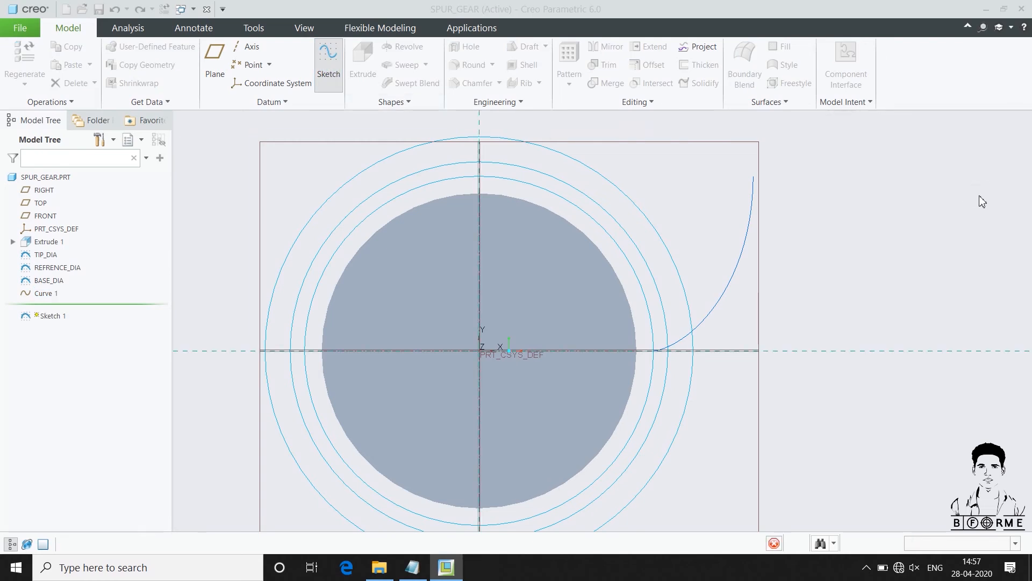
pyautogui.click(17, 65)
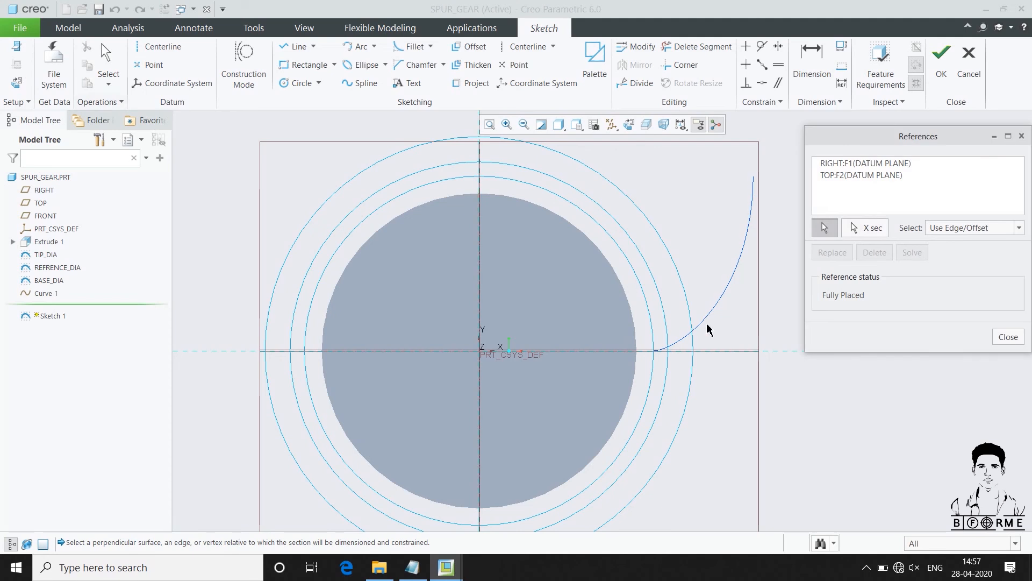
pyautogui.click(707, 320)
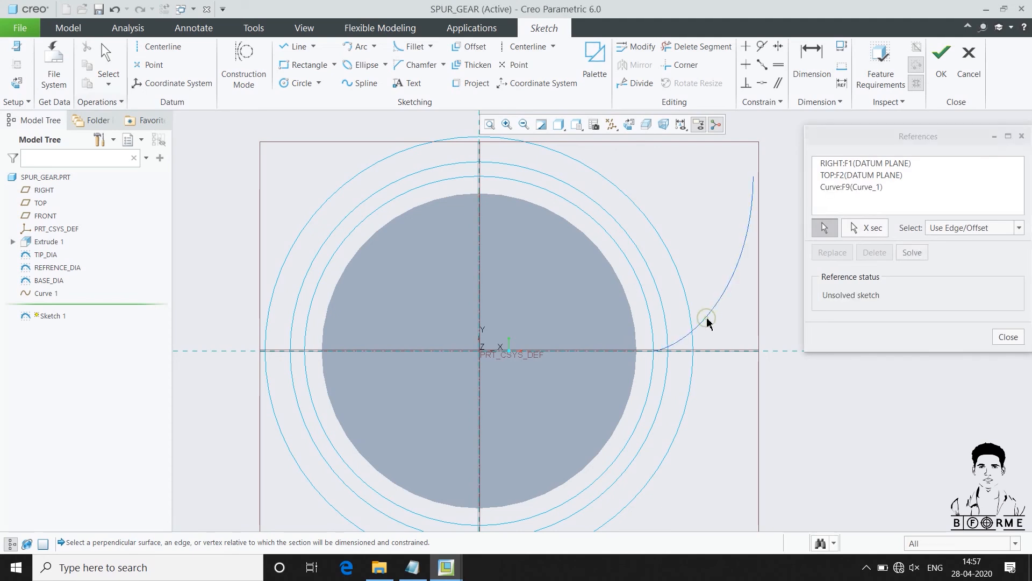
pyautogui.click(663, 303)
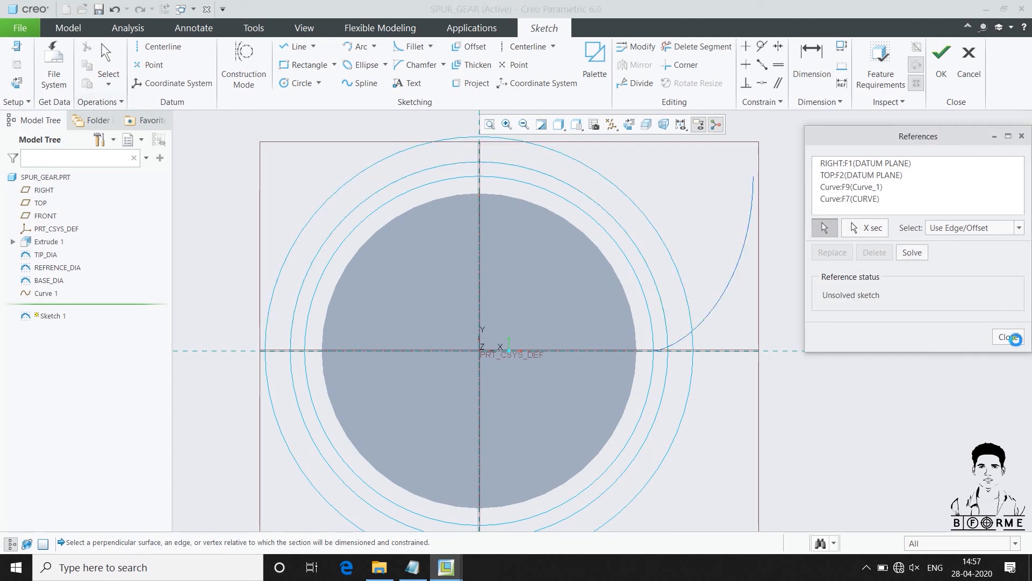
pyautogui.click(1008, 337)
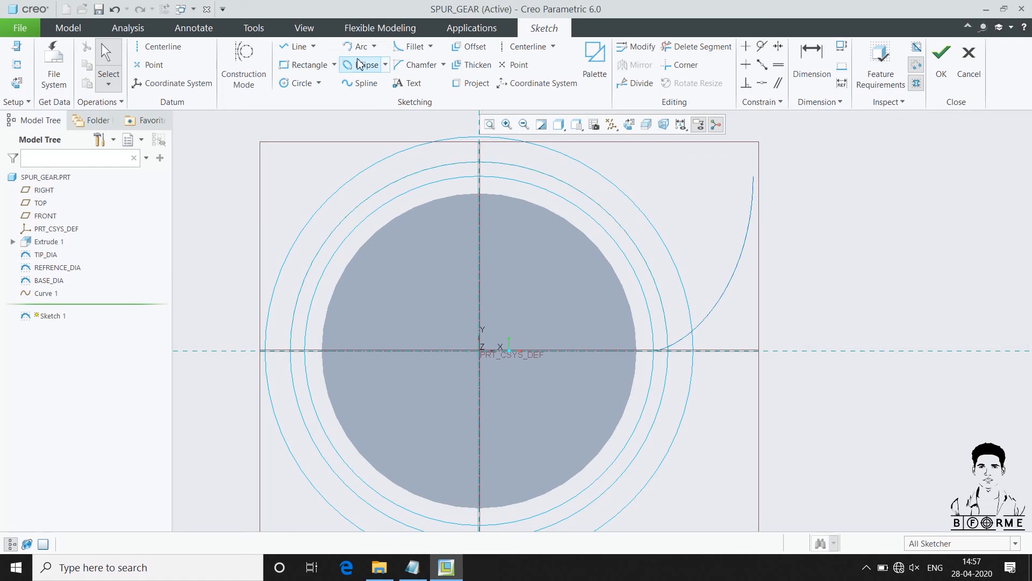
# Draw an origin-centred arc about 17 mm long on the reference circle, starting at its intersection with the involute and running upward
pyautogui.click(374, 46)
pyautogui.click(382, 76)
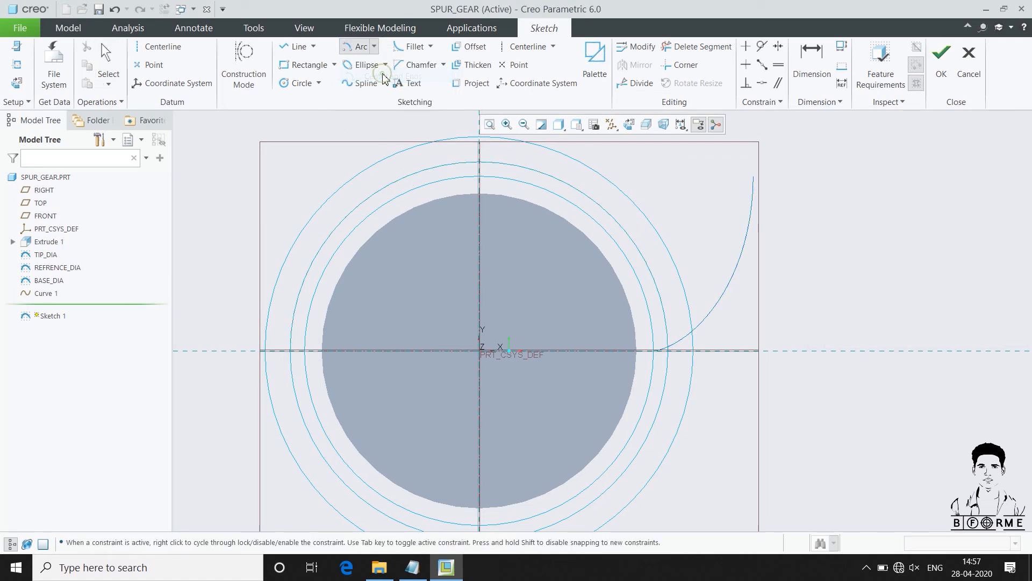
pyautogui.click(479, 350)
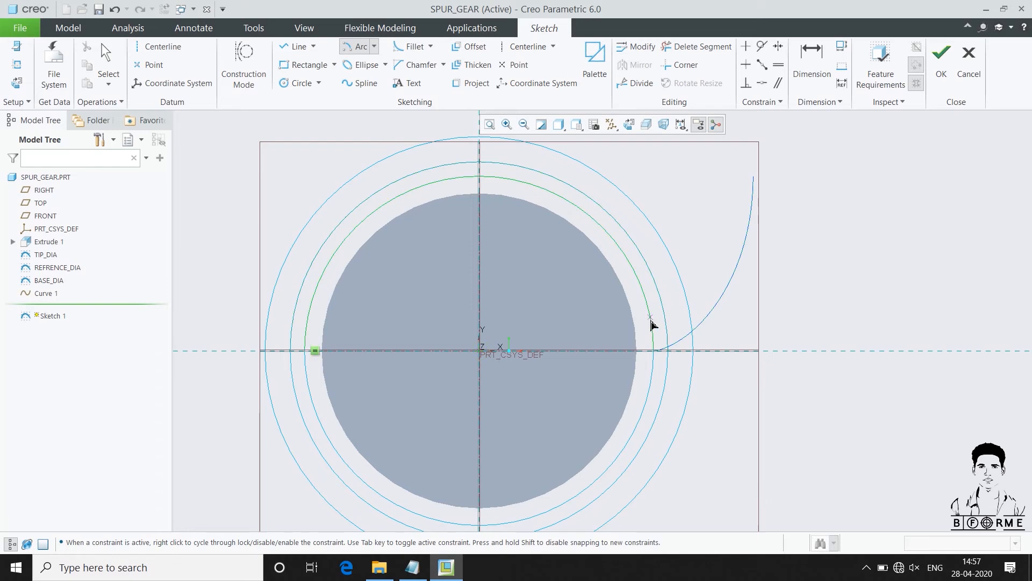
pyautogui.scroll(5, 648, 323)
pyautogui.click(687, 384)
pyautogui.scroll(-3, 656, 446)
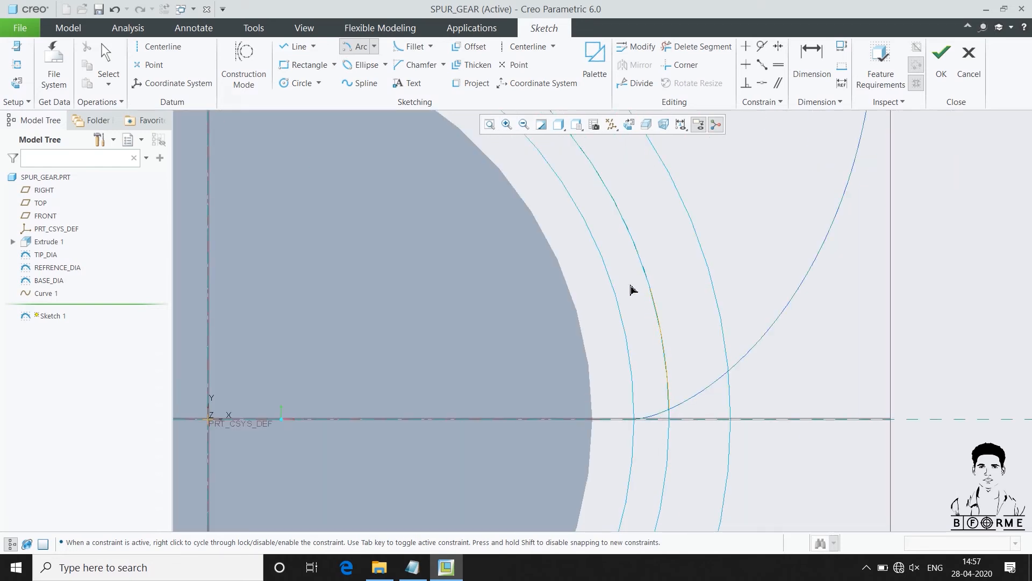
pyautogui.click(645, 273)
pyautogui.middleClick(725, 318)
# Place an arc-length dimension between the endpoints of the arc on the reference circle
pyautogui.scroll(1, 688, 339)
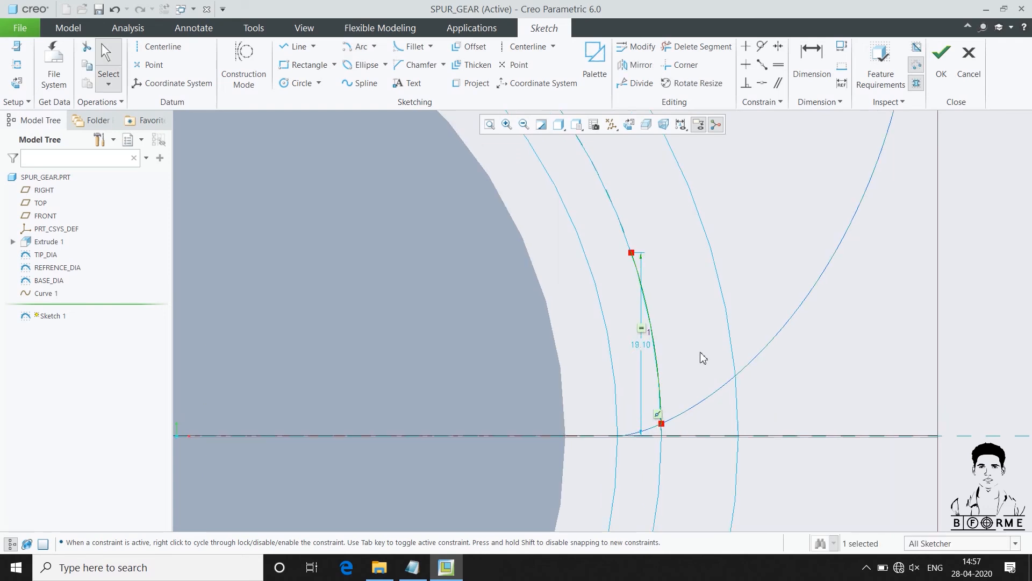
pyautogui.click(812, 65)
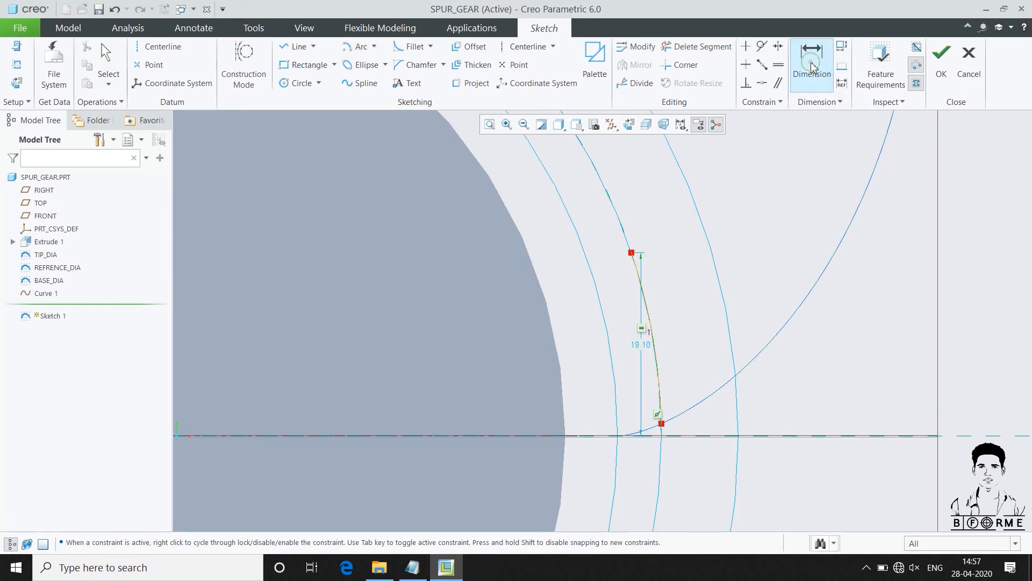
pyautogui.click(630, 255)
pyautogui.scroll(-5, 774, 221)
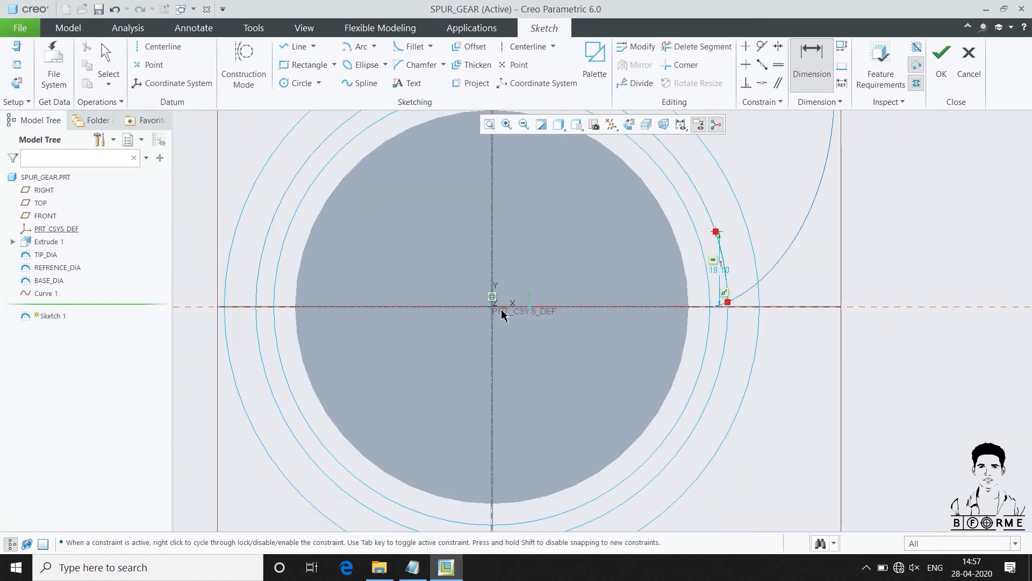
pyautogui.scroll(5, 746, 294)
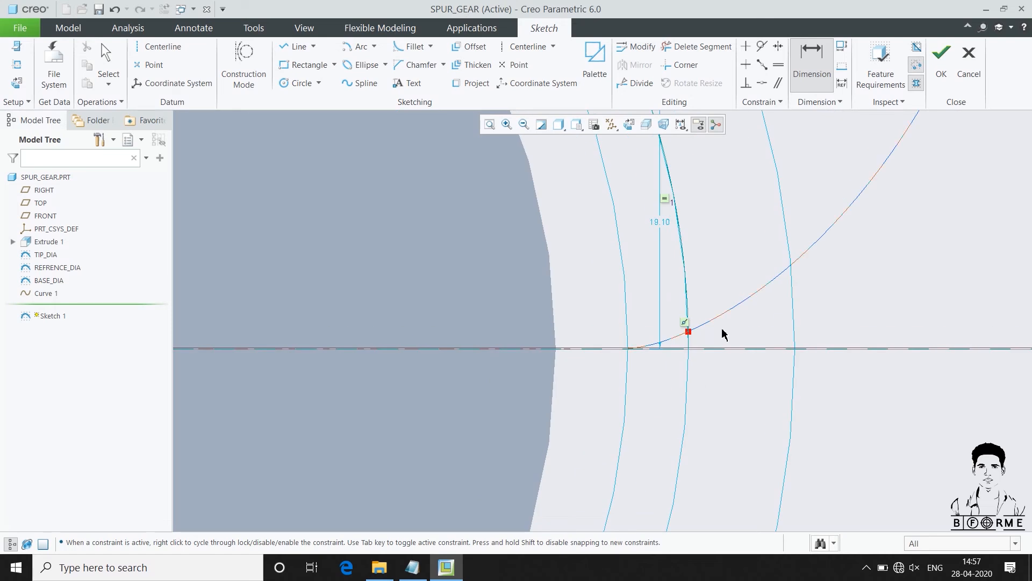
pyautogui.click(688, 331)
pyautogui.scroll(-1, 697, 361)
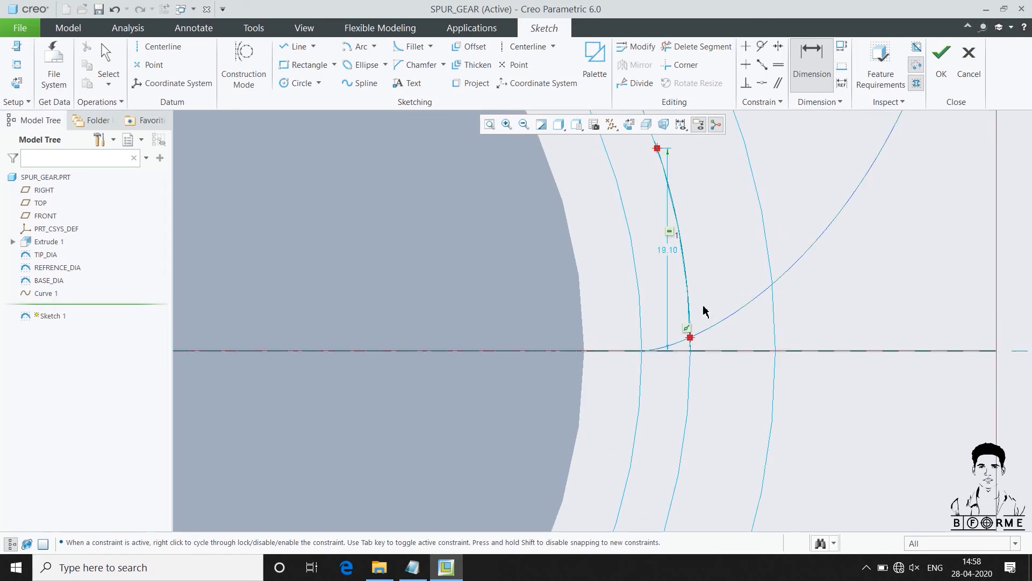
pyautogui.middleClick(708, 229)
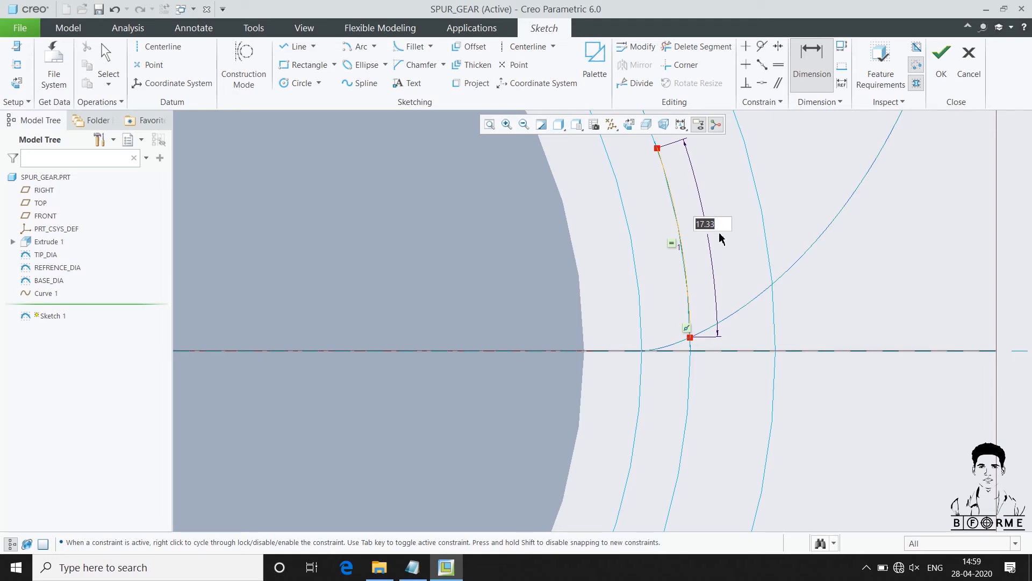
# Set the arc-length dimension to TOOTH_TH, accept it as a relation, and finish the sketch
pyautogui.write('TOOTH_THICK')
pyautogui.press('Return')
pyautogui.press('Return')
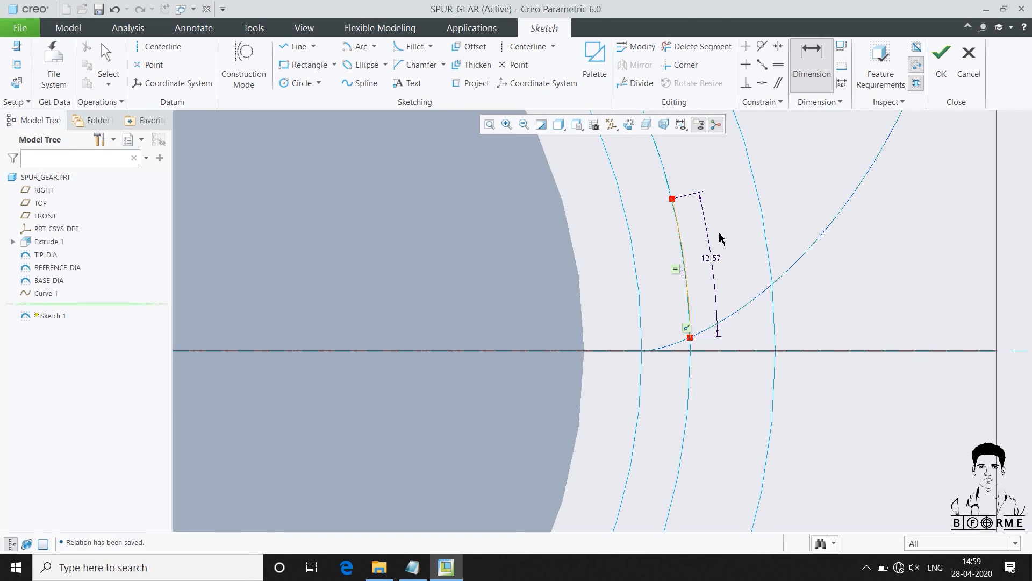
pyautogui.click(941, 78)
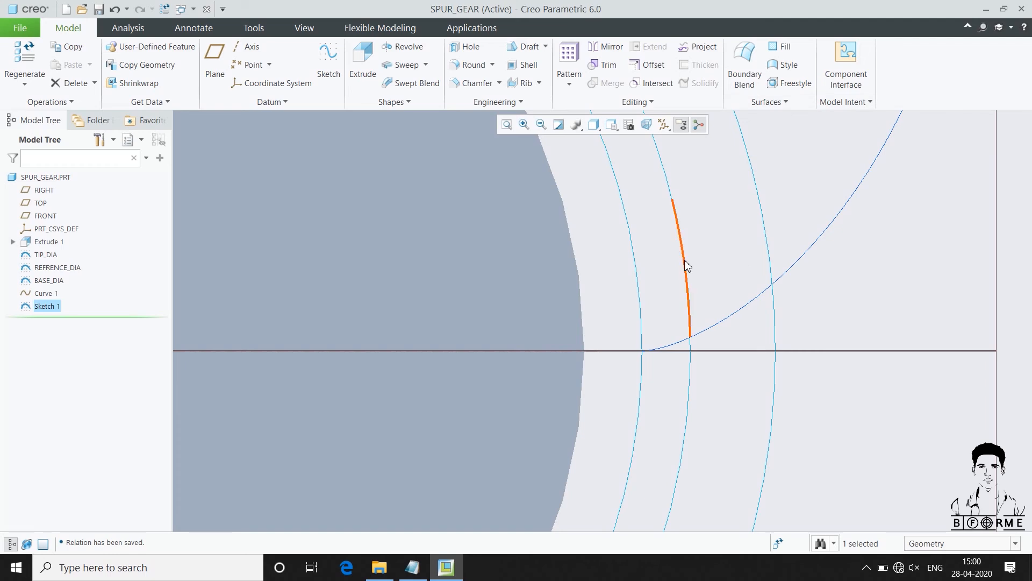
# Create a datum point on the tooth-thickness arc at an offset ratio of 0.5 from its end
pyautogui.click(239, 71)
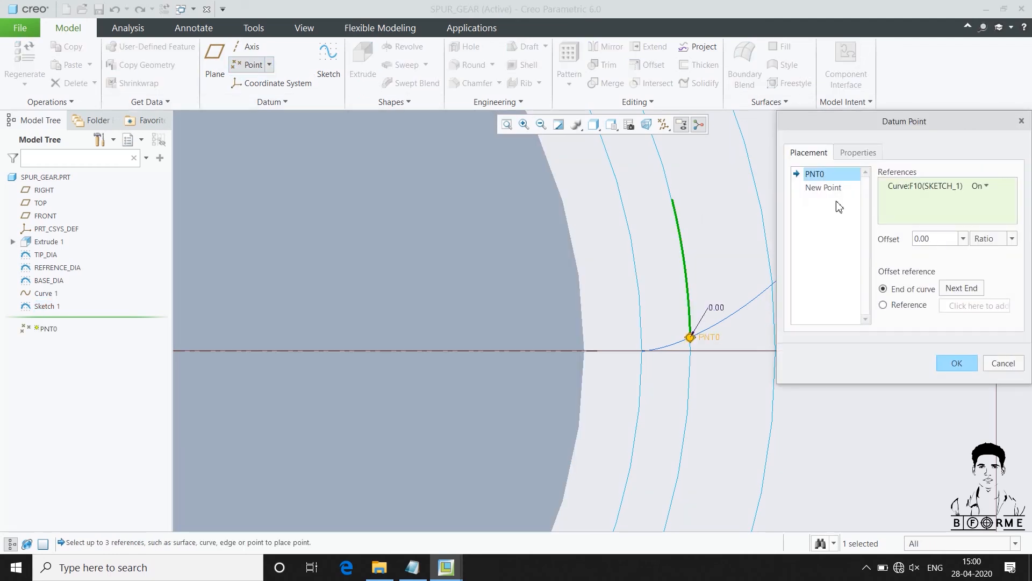
pyautogui.click(938, 241)
pyautogui.write('0.5')
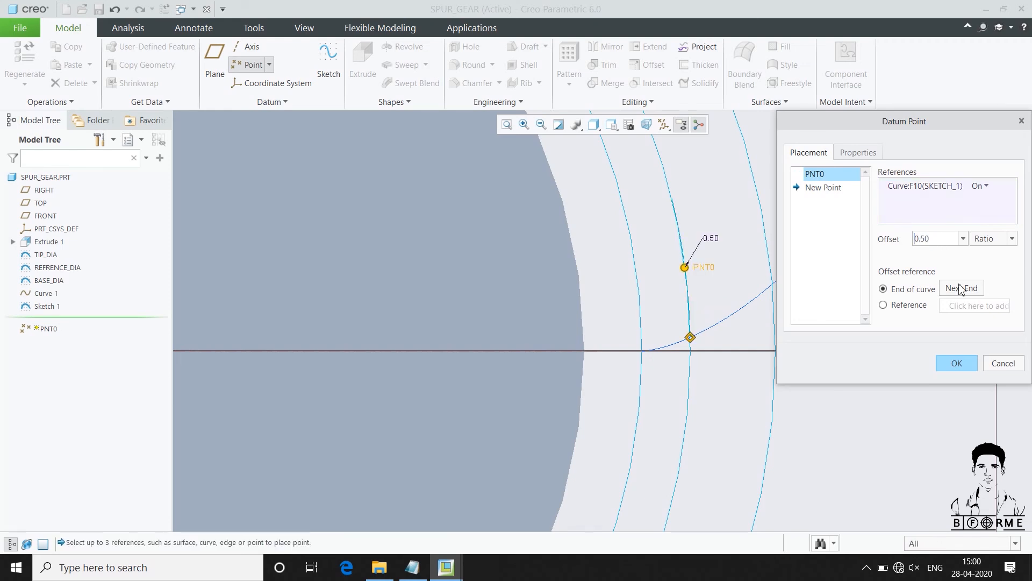
pyautogui.click(957, 362)
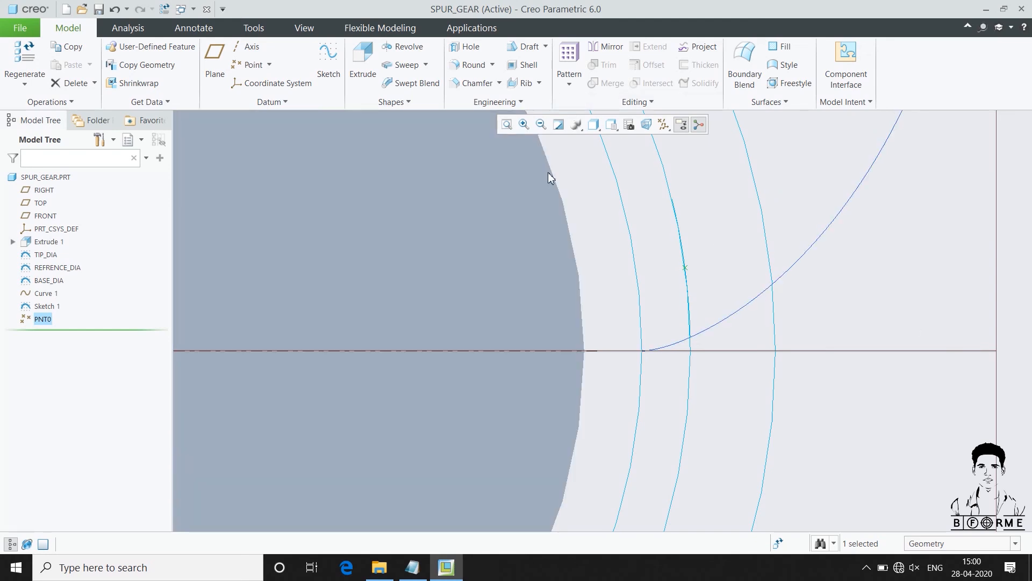
# Create a datum plane through point PNT0 and the cylinder's axis A_1
pyautogui.click(215, 64)
pyautogui.scroll(-5, 726, 275)
pyautogui.moveTo(721, 292); pyautogui.dragTo(720, 270, button='middle')
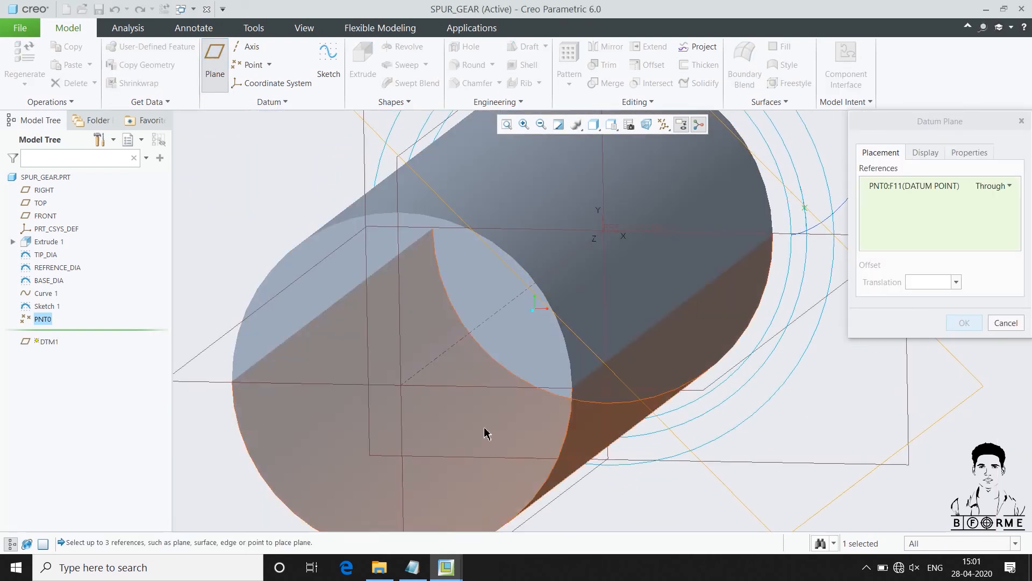
pyautogui.keyDown('ctrl'); pyautogui.click(448, 349); pyautogui.keyUp('ctrl')
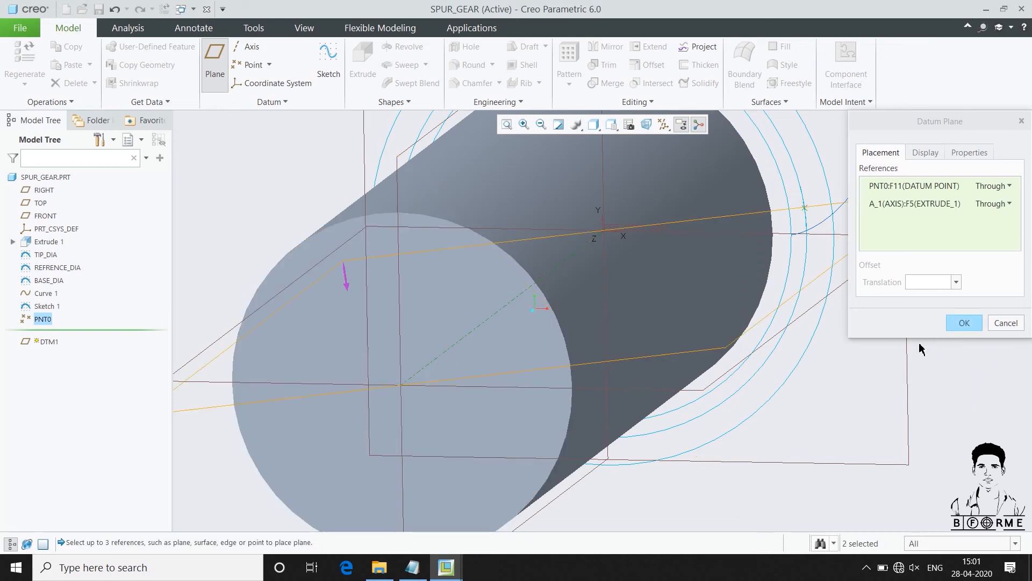
pyautogui.click(961, 325)
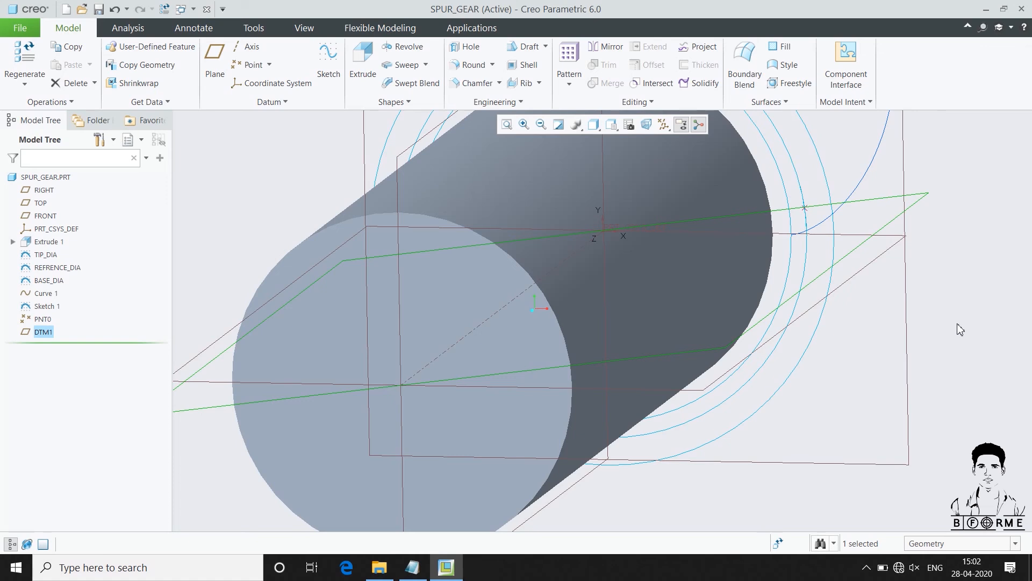
# Mirror the involute curve about datum plane DTM1
pyautogui.click(854, 186)
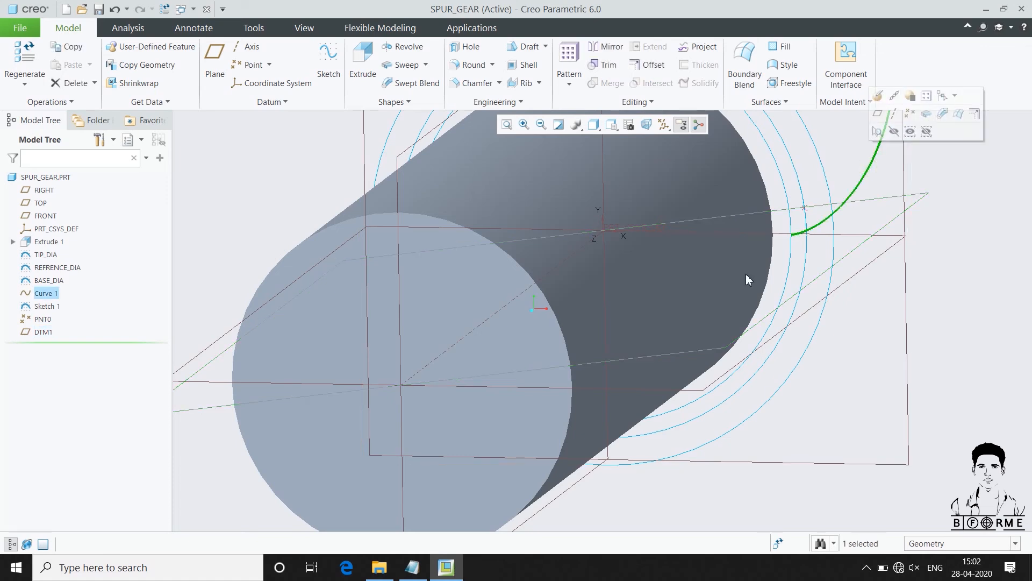
pyautogui.scroll(2, 654, 312)
pyautogui.click(593, 47)
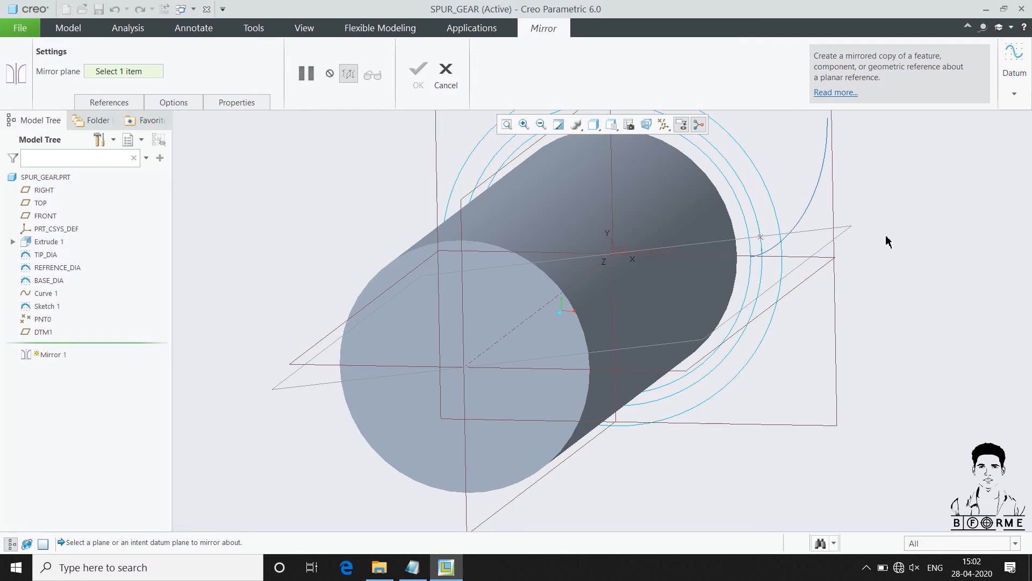
pyautogui.click(843, 229)
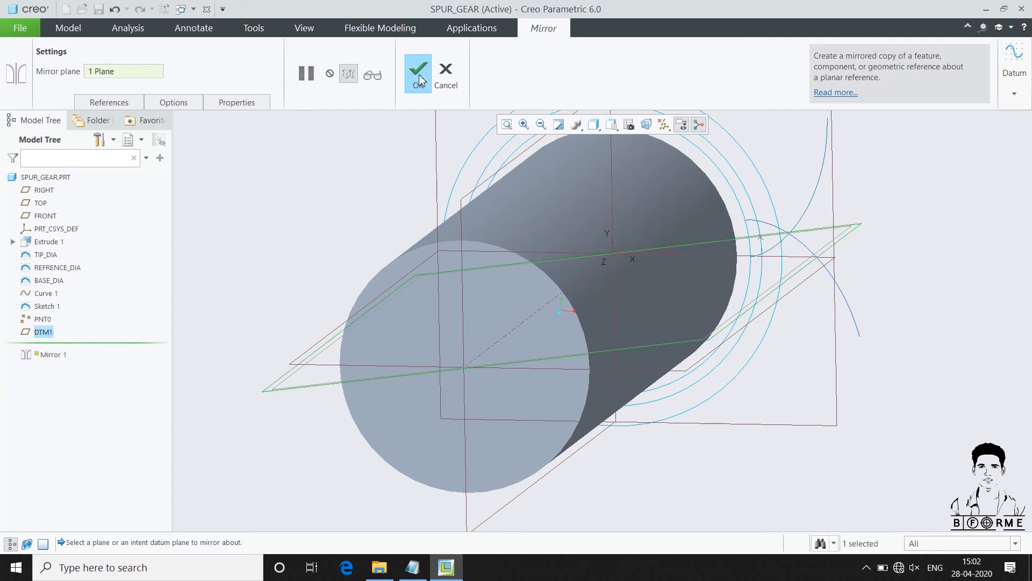
pyautogui.click(418, 74)
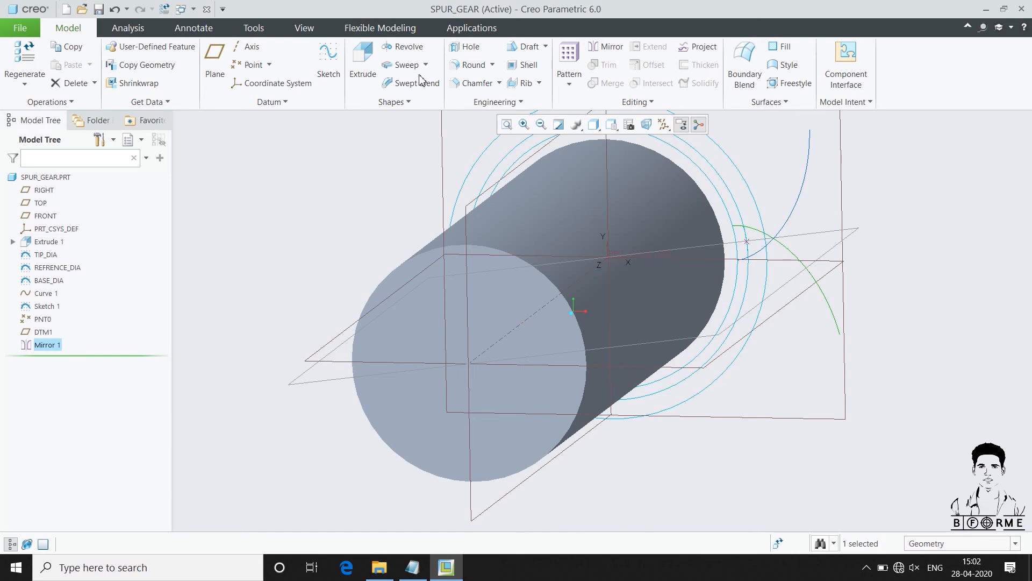
# Start a solid extrusion sketched on the FRONT plane and orient the sketching plane parallel to the screen
pyautogui.click(390, 191)
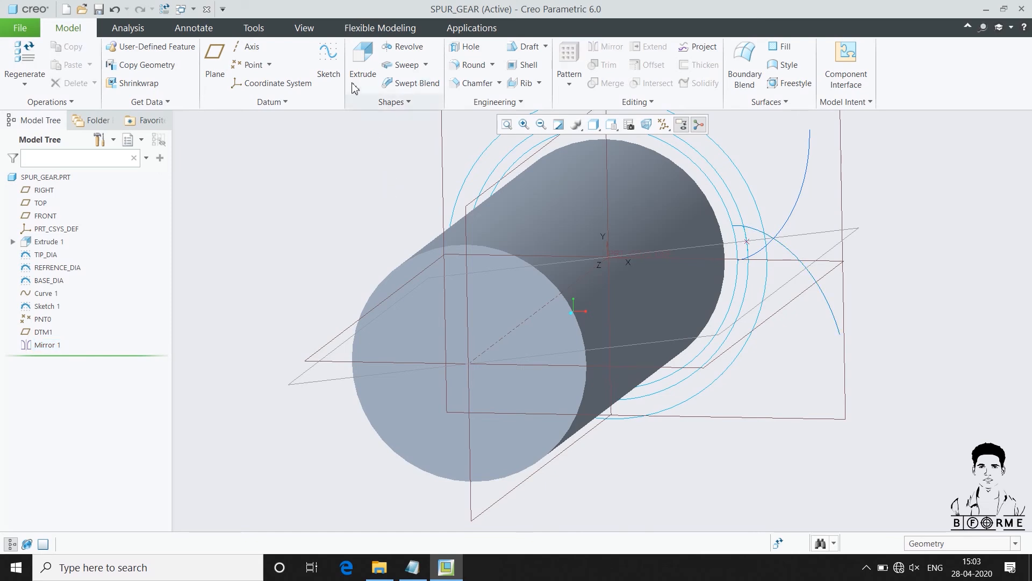
pyautogui.click(360, 65)
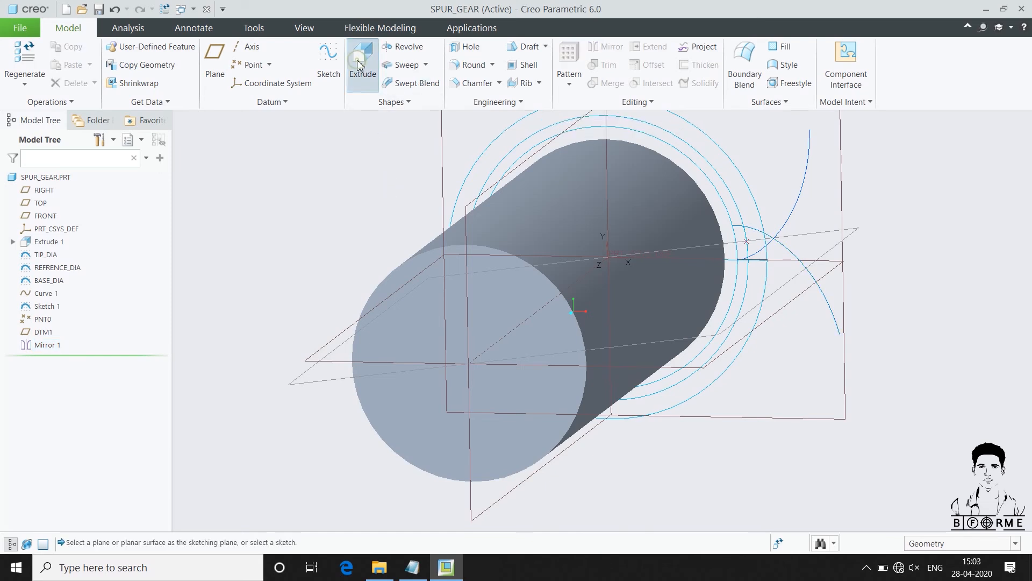
pyautogui.click(842, 188)
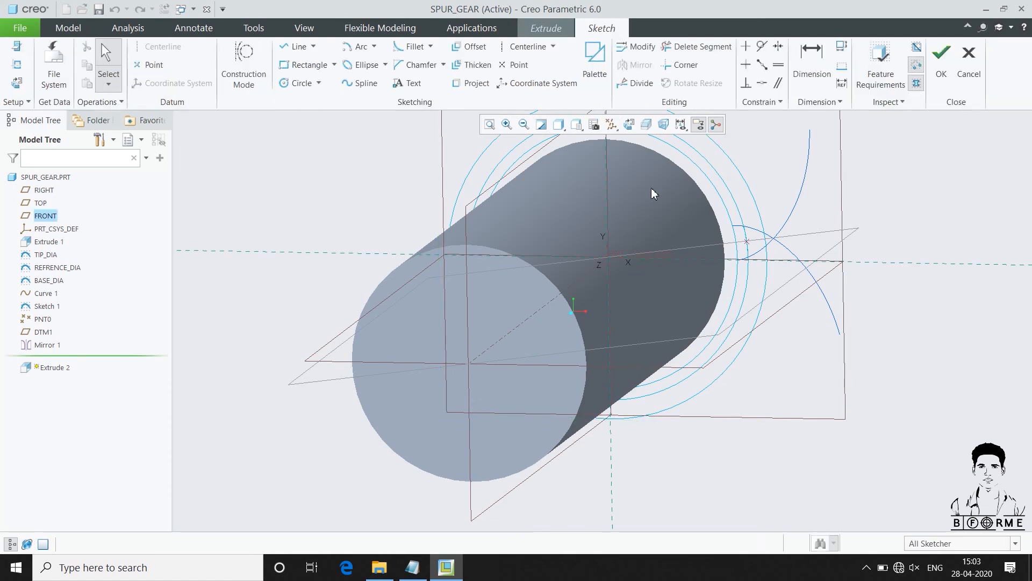
pyautogui.click(629, 125)
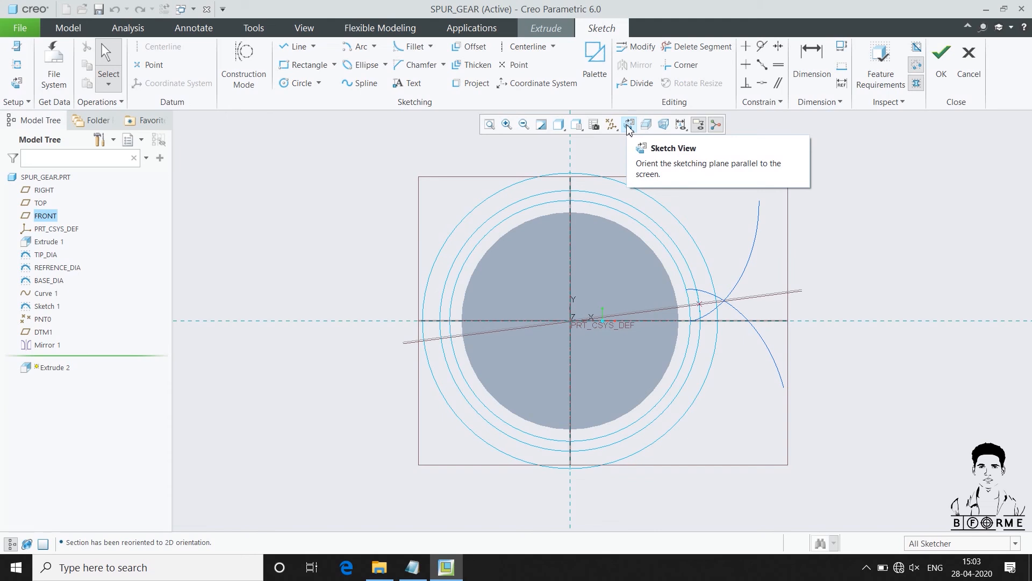
# Project the original involute, the mirrored involute and the tip-diameter circle into the extrusion sketch
pyautogui.click(470, 83)
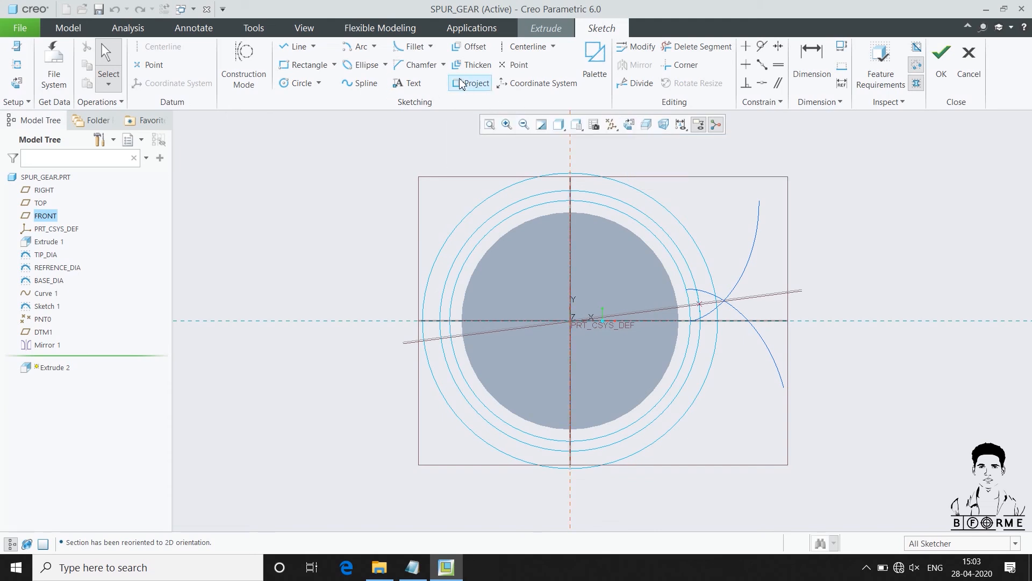
pyautogui.click(747, 263)
pyautogui.click(748, 313)
pyautogui.scroll(1, 712, 280)
pyautogui.scroll(1, 711, 280)
pyautogui.click(706, 257)
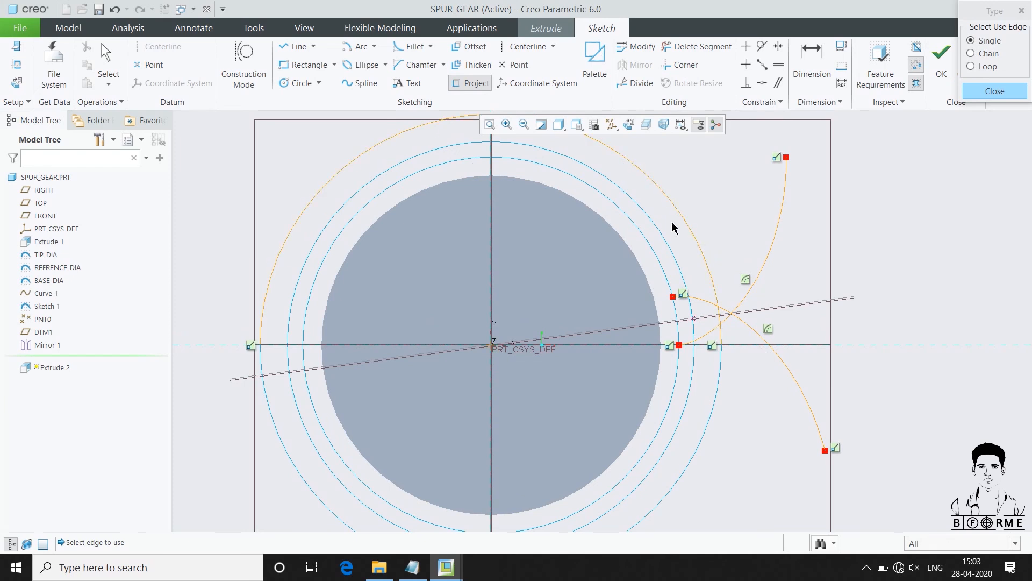
# Add the cylinder's edge as a sketch reference and draw a tangent line from each involute's inner end into the cylinder
pyautogui.click(16, 65)
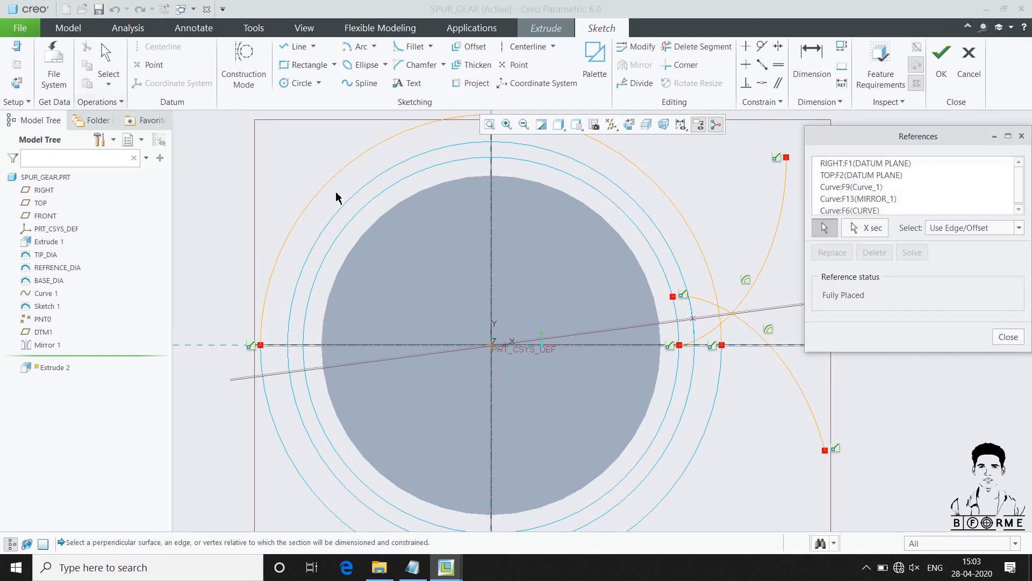
pyautogui.scroll(1, 676, 257)
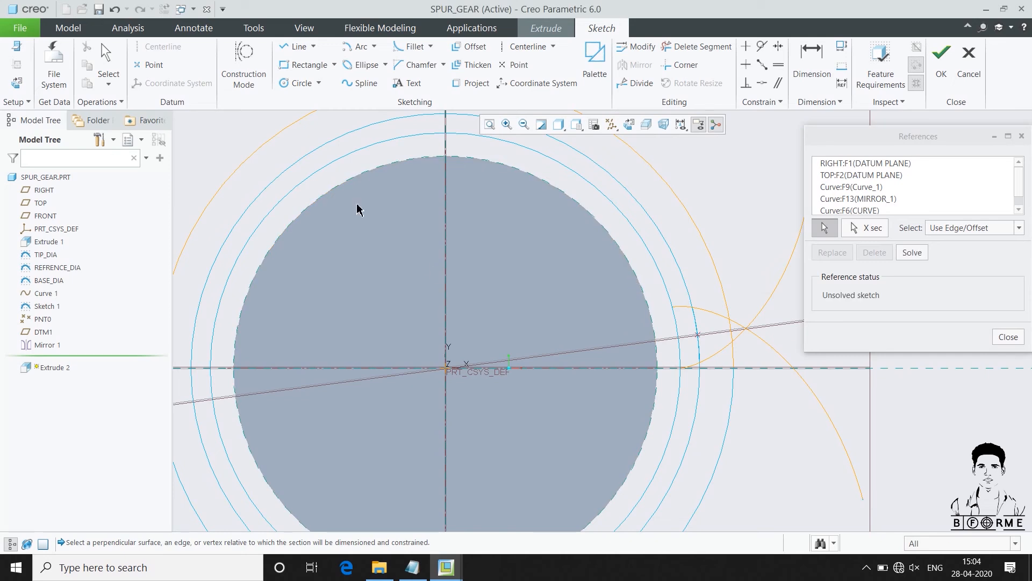
pyautogui.click(295, 46)
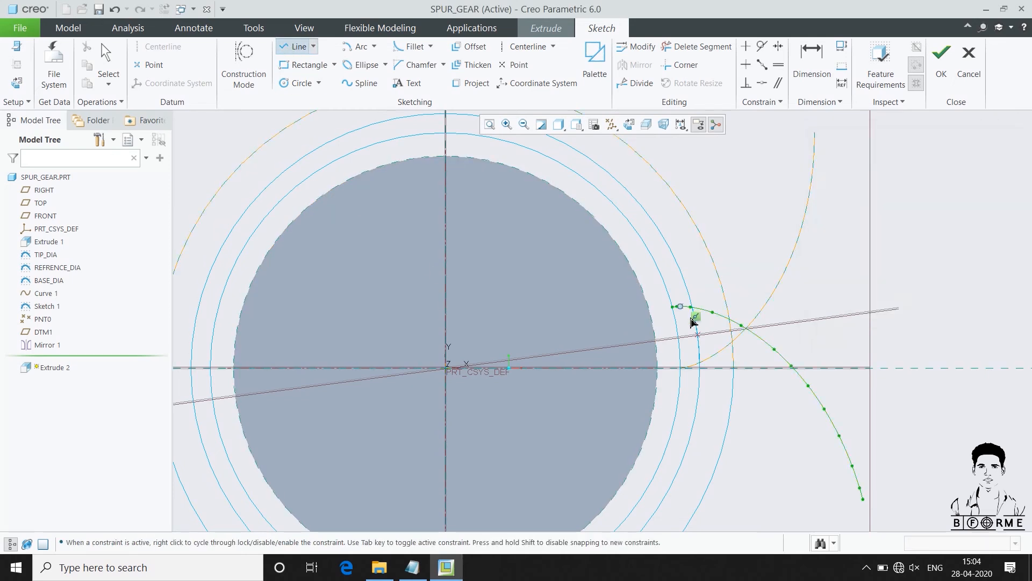
pyautogui.scroll(2, 656, 316)
pyautogui.click(657, 298)
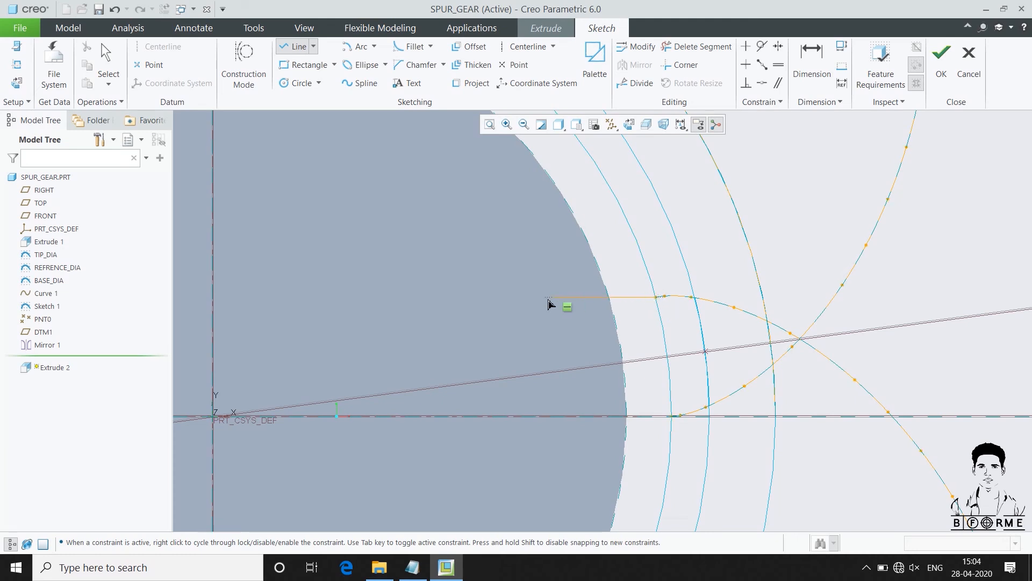
pyautogui.click(527, 324)
pyautogui.middleClick(488, 261)
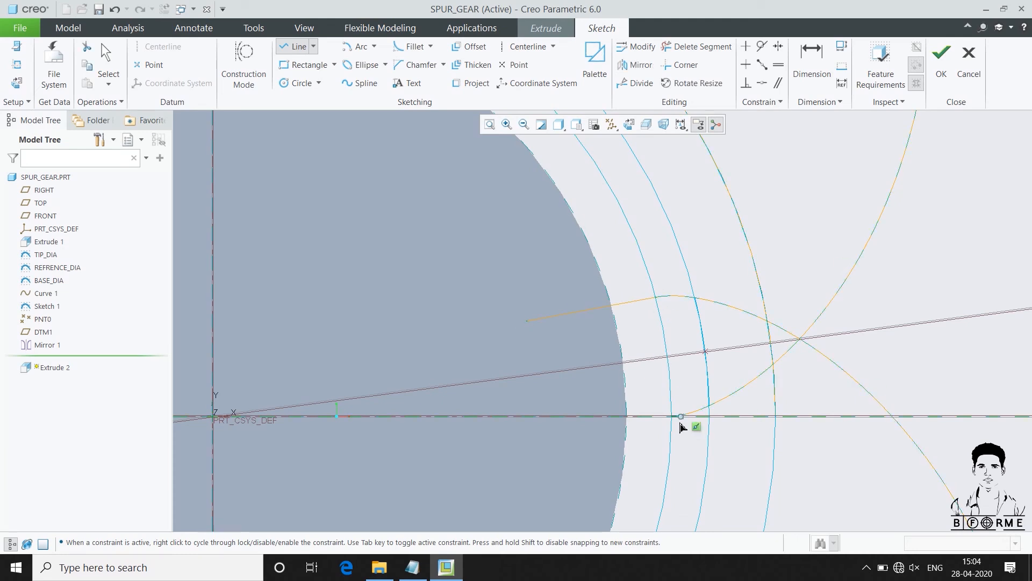
pyautogui.click(670, 420)
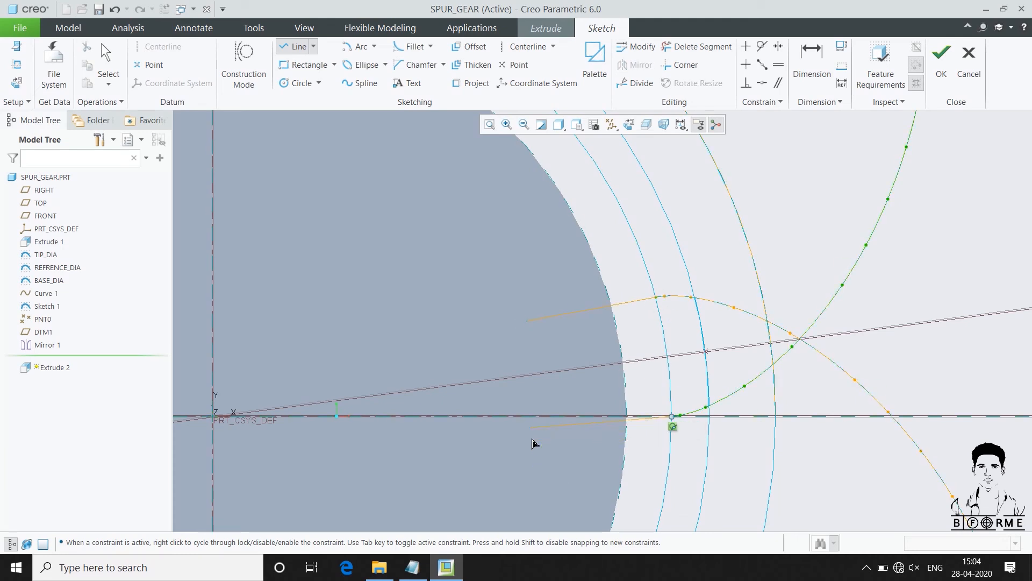
pyautogui.click(530, 429)
pyautogui.middleClick(494, 344)
pyautogui.scroll(-2, 657, 303)
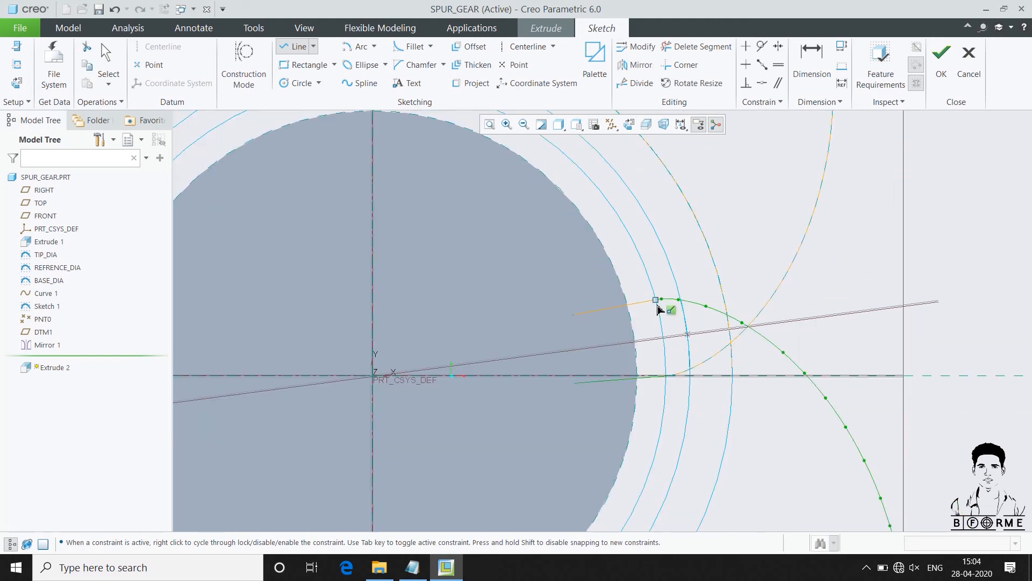
# Draw an arc centred on the origin along the cylinder's edge, connecting the two tangent lines
pyautogui.click(359, 82)
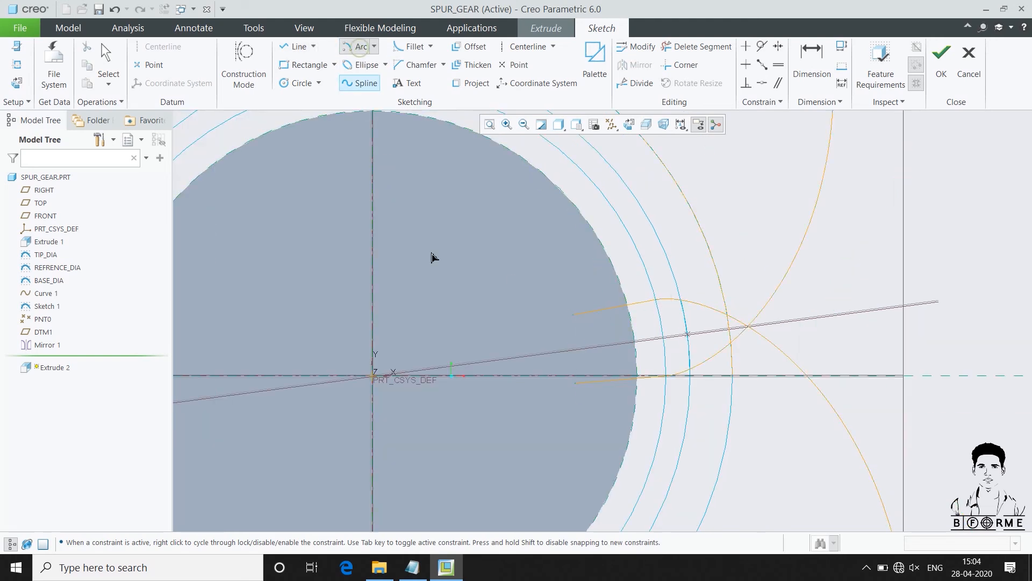
pyautogui.middleClick(376, 386)
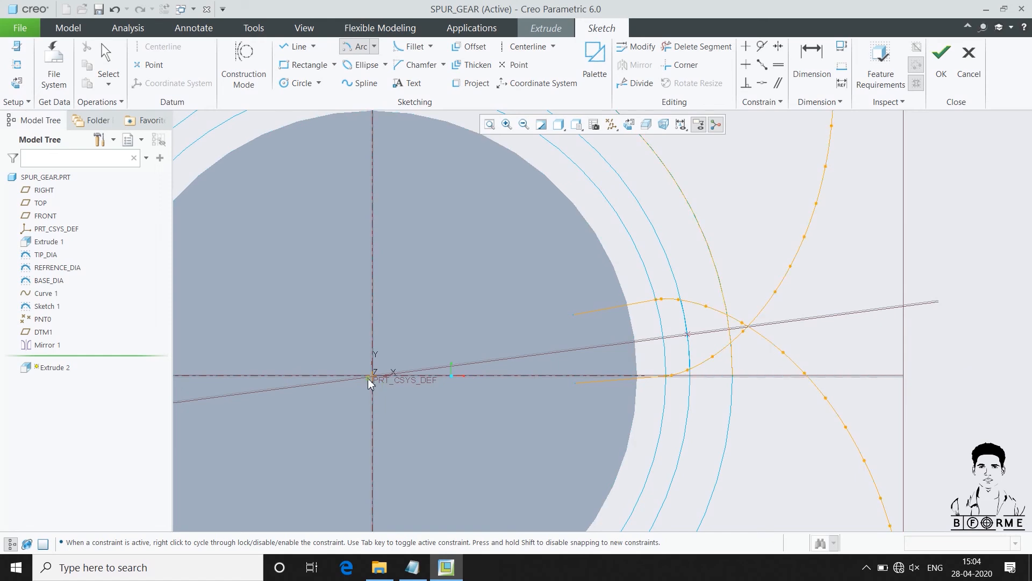
pyautogui.scroll(3, 557, 340)
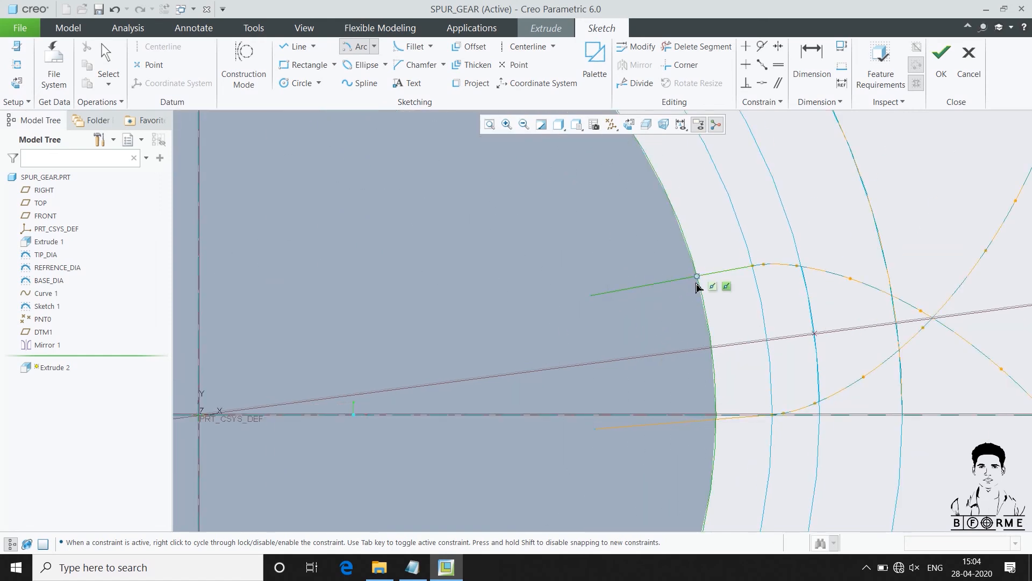
pyautogui.scroll(2, 736, 428)
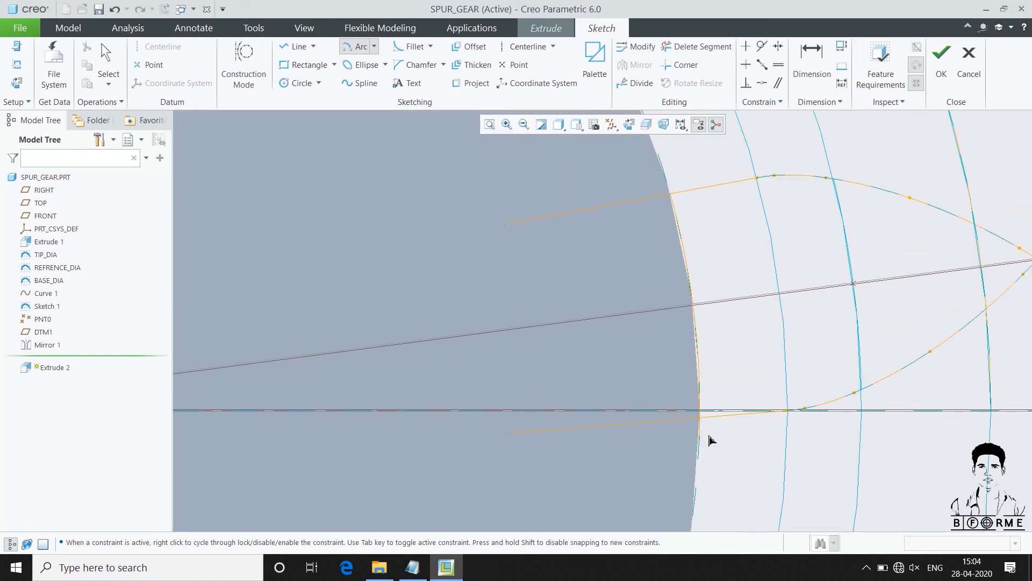
pyautogui.middleClick(591, 331)
pyautogui.scroll(-1, 513, 321)
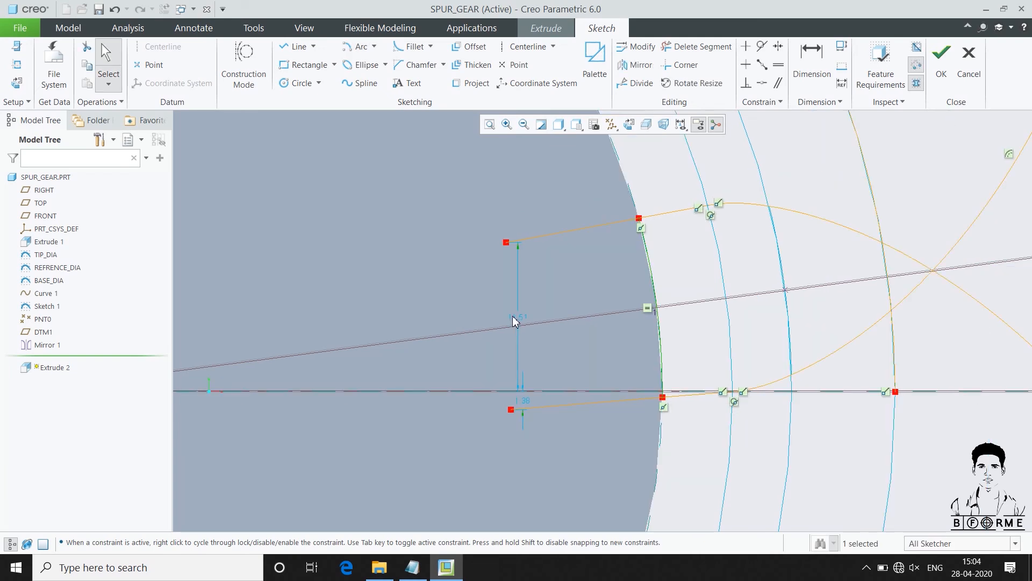
# Trim the upper tangent line inside the cylinder, the involute ends beyond the tip circle and the tip circle's excess outside the tooth
pyautogui.click(699, 46)
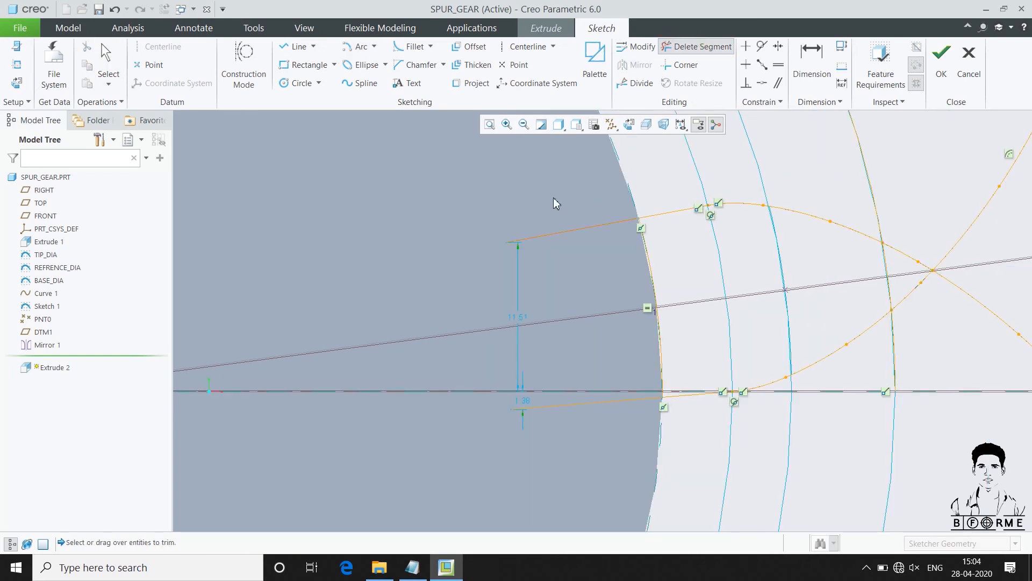
pyautogui.click(568, 233)
pyautogui.scroll(-2, 535, 376)
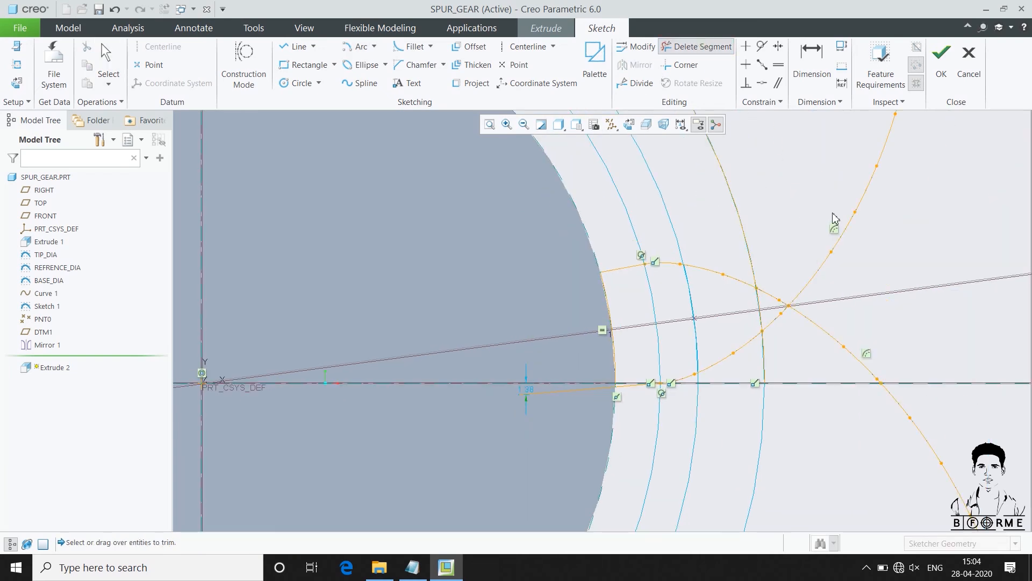
pyautogui.moveTo(853, 316)
pyautogui.mouseDown()
pyautogui.moveTo(831, 350)
pyautogui.moveTo(783, 300)
pyautogui.moveTo(803, 213)
pyautogui.moveTo(906, 416)
pyautogui.moveTo(894, 424)
pyautogui.mouseUp()
pyautogui.moveTo(817, 366); pyautogui.dragTo(766, 317)
pyautogui.moveTo(809, 347); pyautogui.dragTo(763, 368)
pyautogui.scroll(5, 775, 370)
pyautogui.moveTo(553, 253); pyautogui.dragTo(589, 304)
pyautogui.scroll(-3, 889, 288)
pyautogui.middleClick(786, 336)
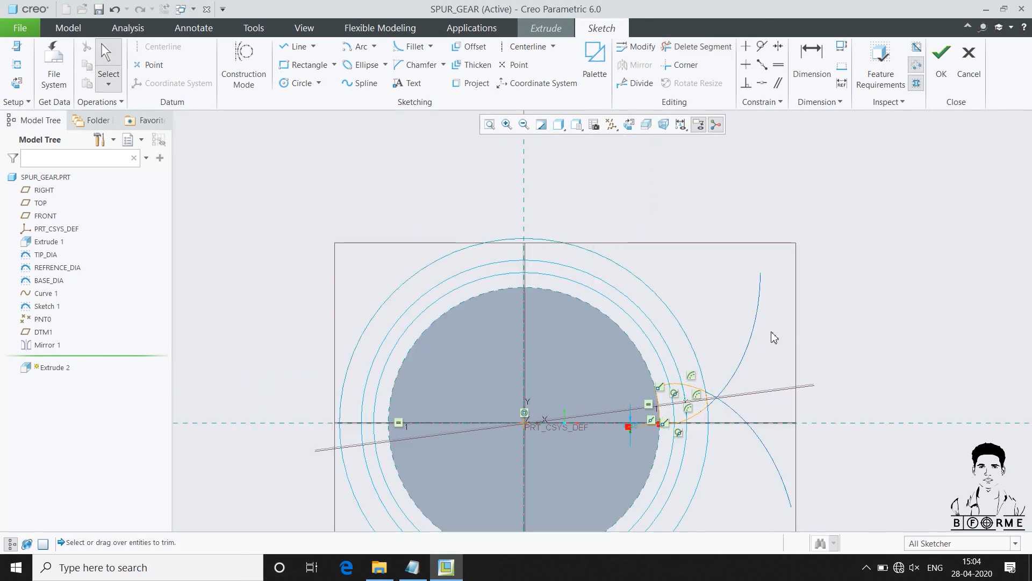
# Trim the lower tangent line's end inside the cylinder and accept the closed tooth sketch
pyautogui.scroll(2, 676, 269)
pyautogui.scroll(-4, 677, 387)
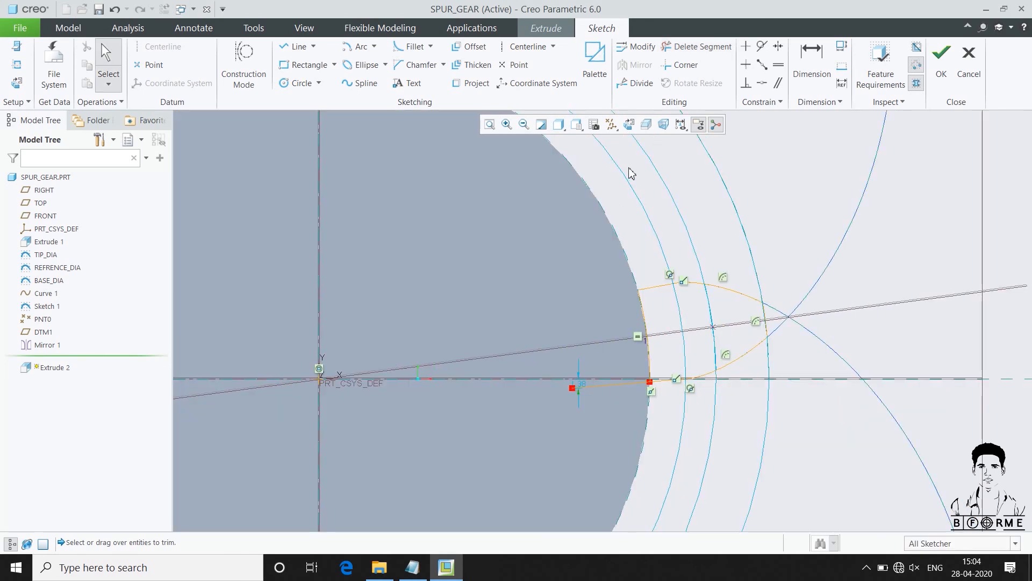
pyautogui.click(695, 47)
pyautogui.click(615, 386)
pyautogui.middleClick(563, 291)
pyautogui.scroll(1, 786, 269)
pyautogui.click(940, 59)
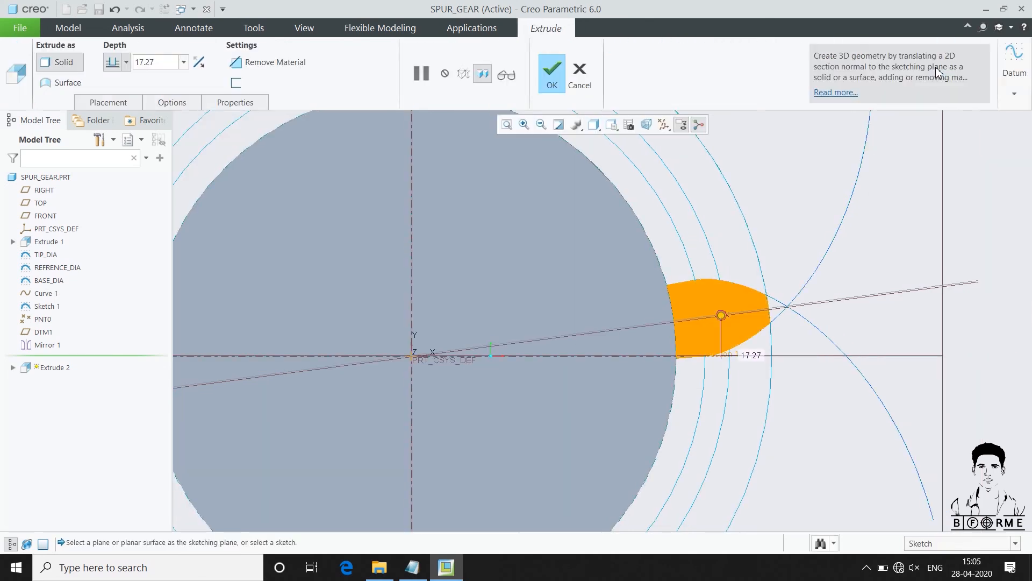
# Extrude the tooth profile up to the cylinder's far end face and display the model shaded with edges
pyautogui.scroll(-2, 705, 308)
pyautogui.moveTo(705, 307); pyautogui.dragTo(623, 352, button='middle')
pyautogui.scroll(2, 680, 310)
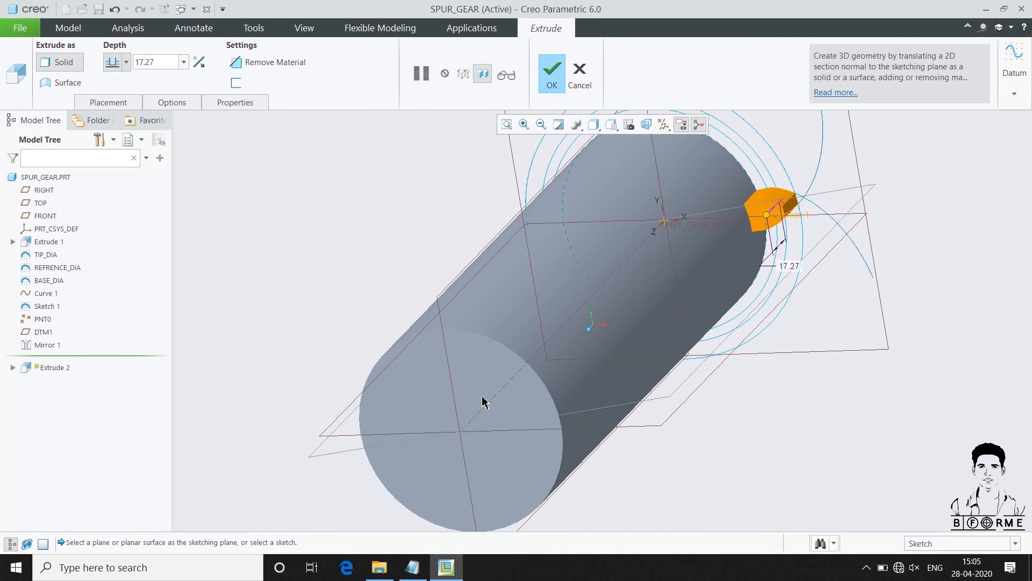
pyautogui.moveTo(756, 222); pyautogui.dragTo(714, 290)
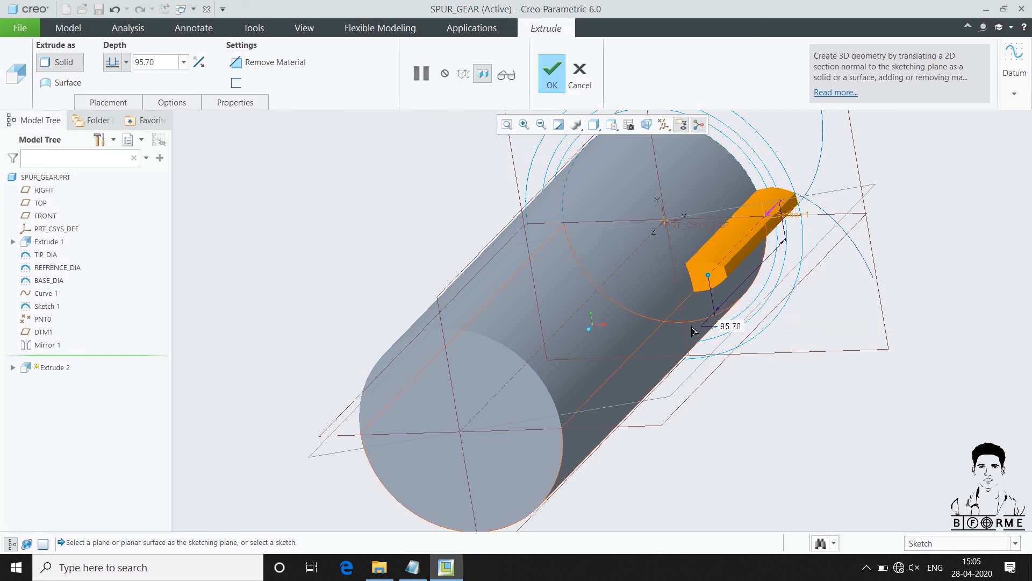
pyautogui.click(525, 414)
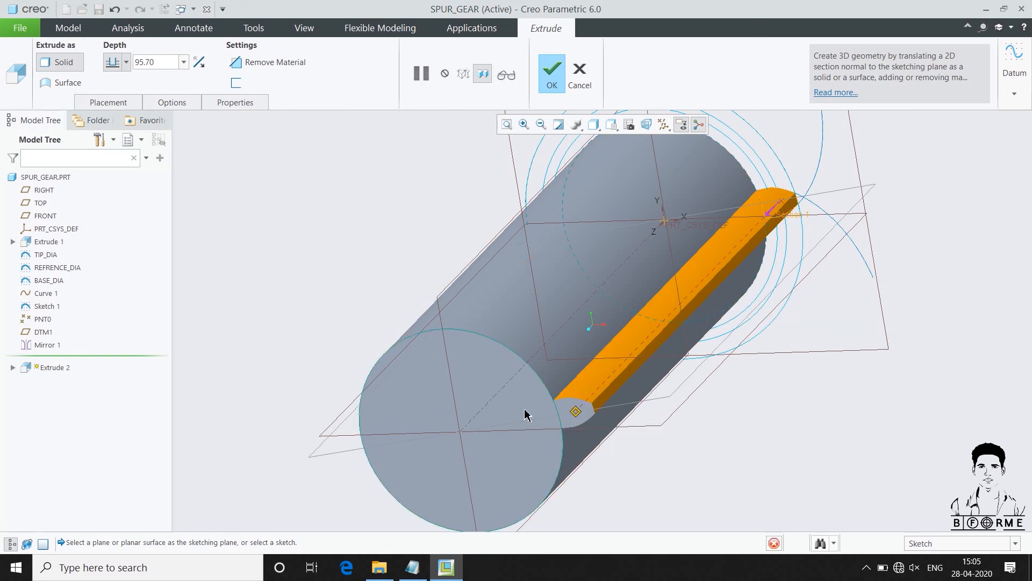
pyautogui.click(553, 76)
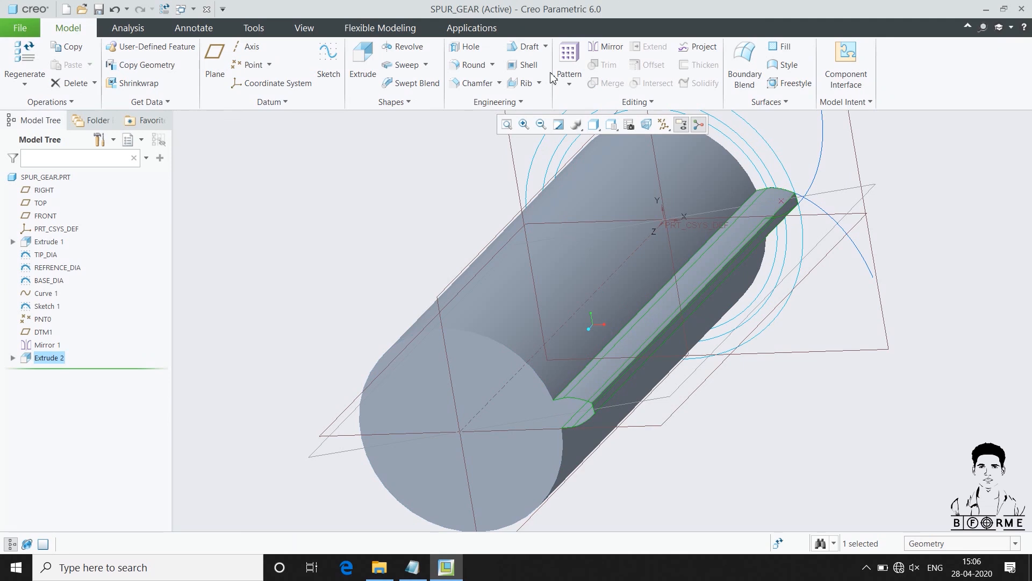
pyautogui.click(593, 125)
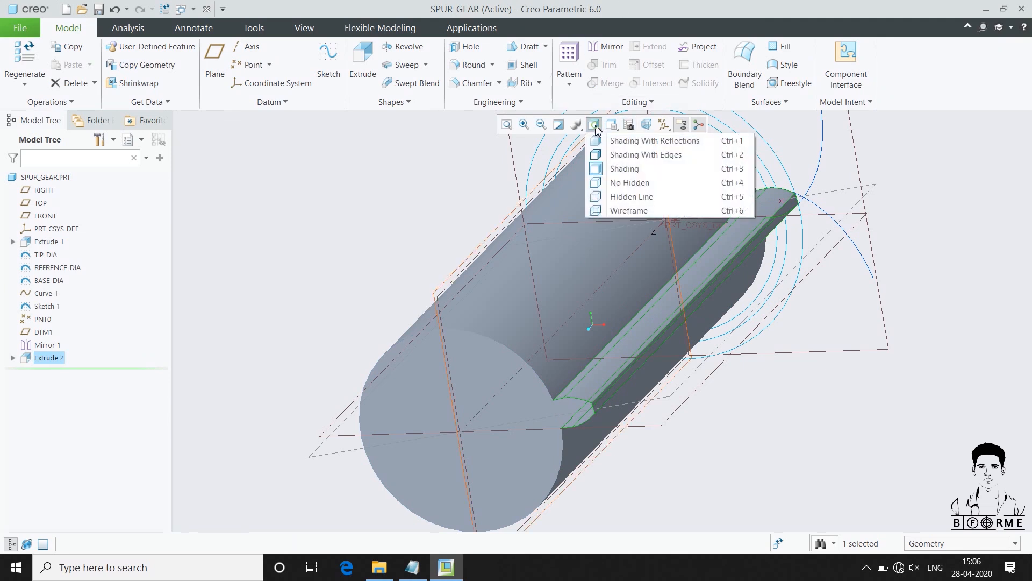
pyautogui.click(634, 156)
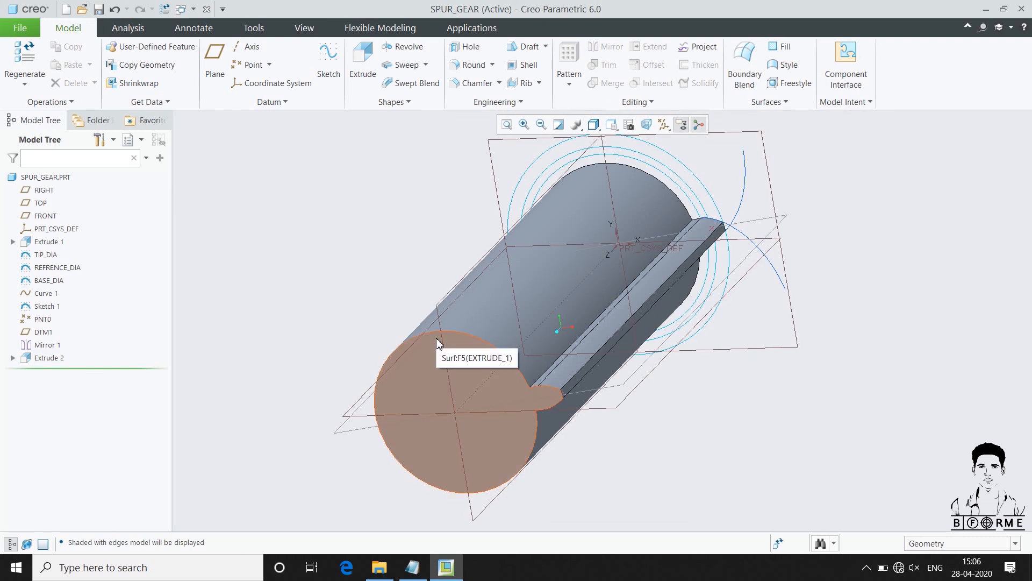
# Start an edge chamfer on both long tip edges of the tooth
pyautogui.click(460, 83)
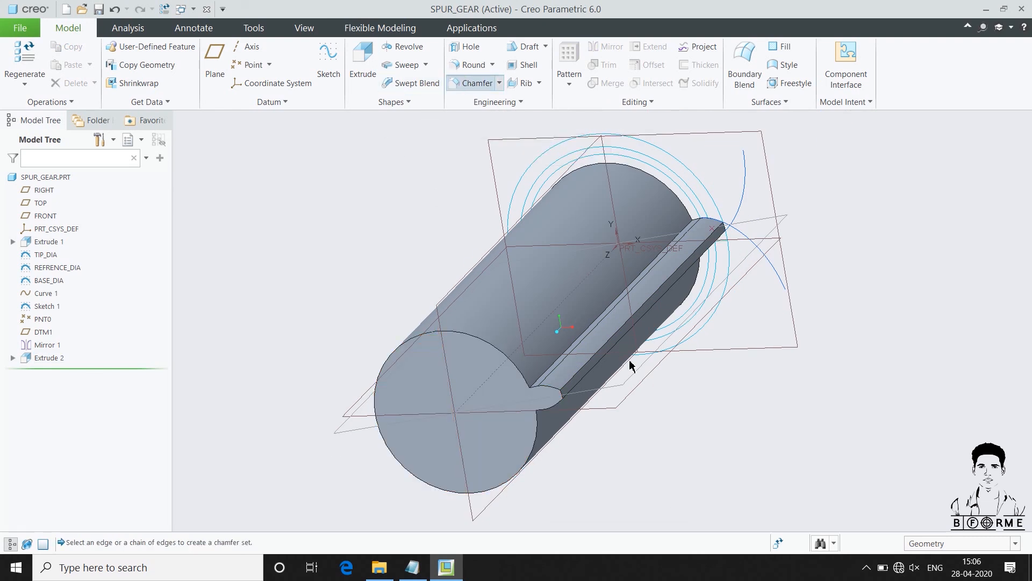
pyautogui.scroll(-5, 621, 361)
pyautogui.click(590, 332)
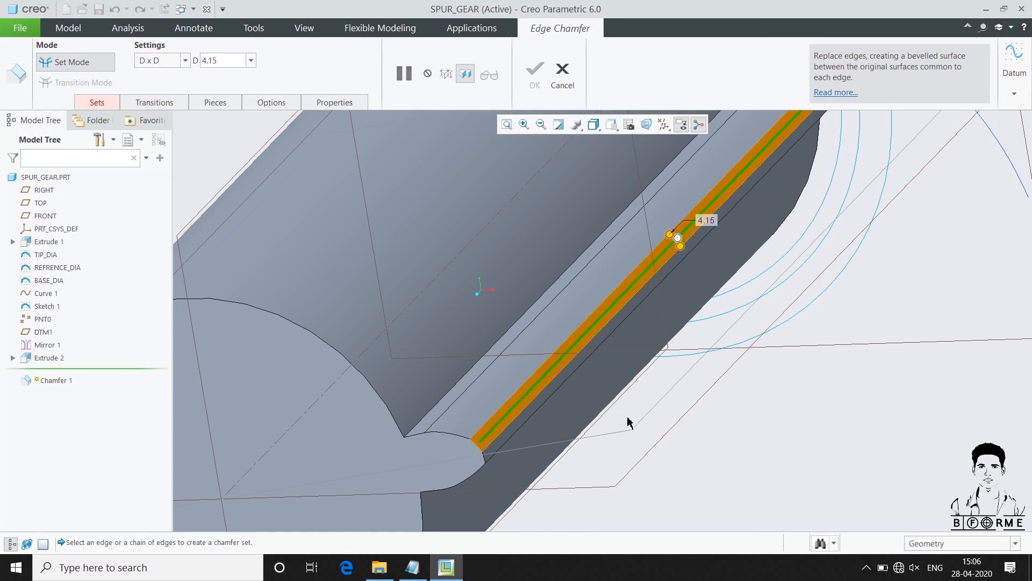
pyautogui.scroll(6, 631, 423)
pyautogui.moveTo(631, 424); pyautogui.dragTo(610, 356, button='middle')
pyautogui.scroll(-4, 611, 355)
pyautogui.scroll(-3, 613, 359)
pyautogui.keyDown('ctrl'); pyautogui.click(630, 338); pyautogui.keyUp('ctrl')
# Set the tip chamfer's size to the SEMITOPPING parameter and complete the chamfer
pyautogui.doubleClick(819, 372)
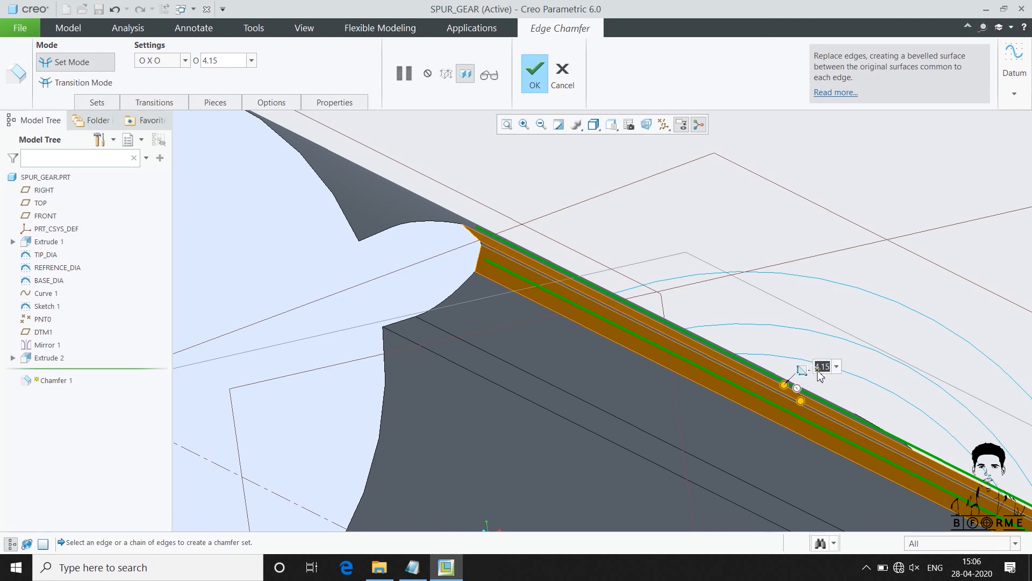
pyautogui.write('SEMITOPPING')
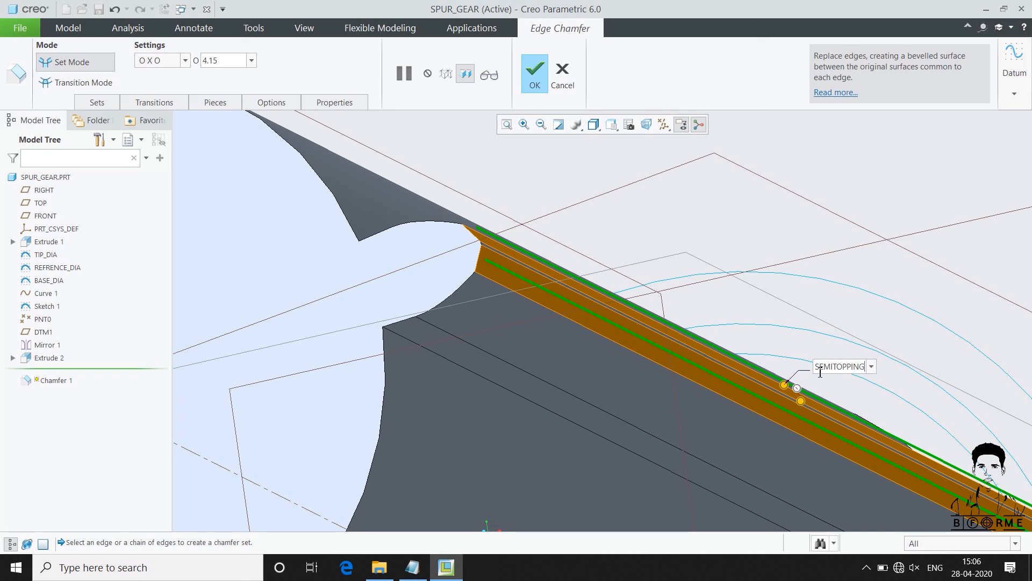
pyautogui.press('Return')
pyautogui.middleClick(819, 374)
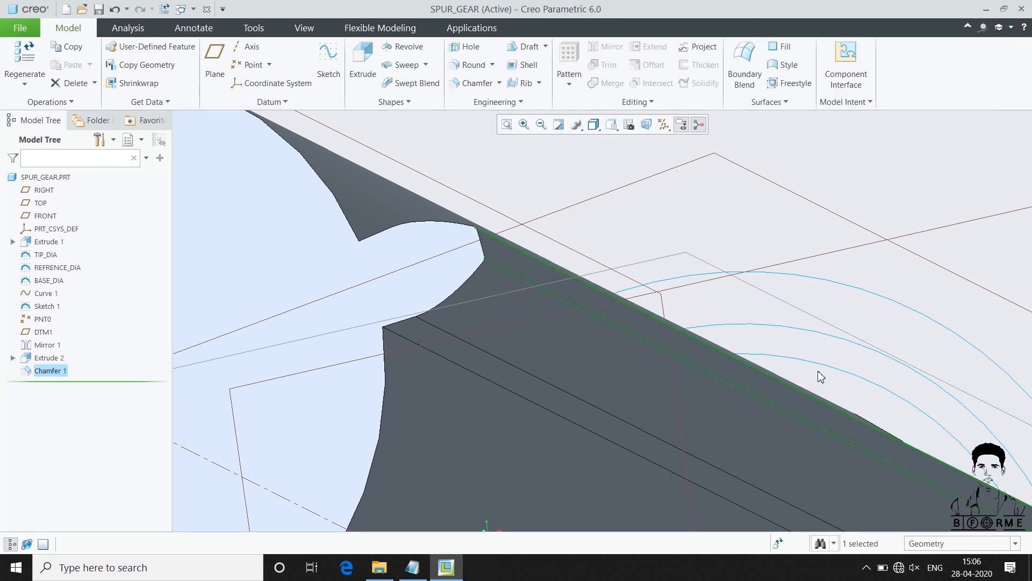
pyautogui.click(736, 219)
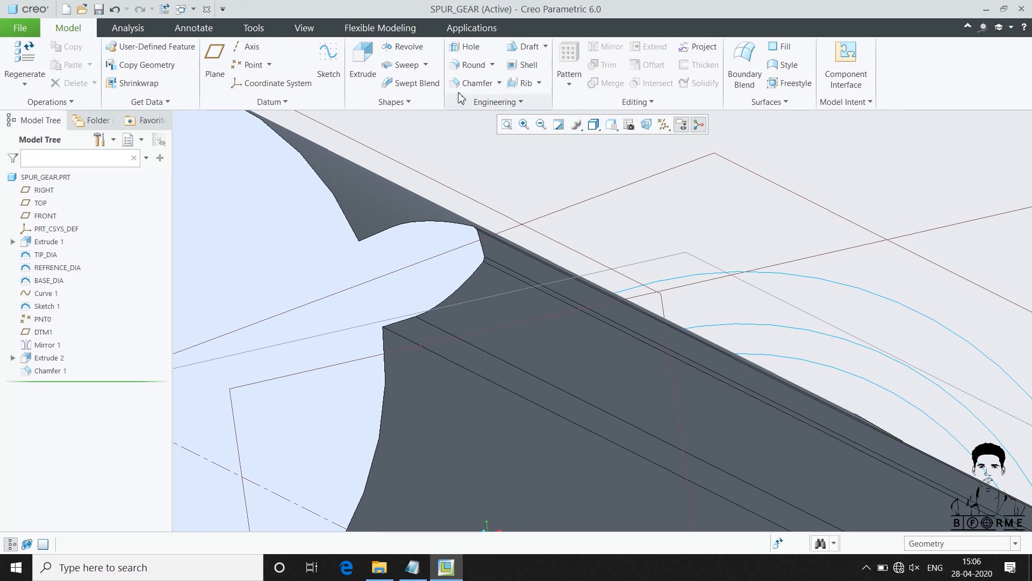
# Round both root edges where the tooth meets the cylinder, using the ROOT_FILLET parameter as the radius
pyautogui.click(469, 65)
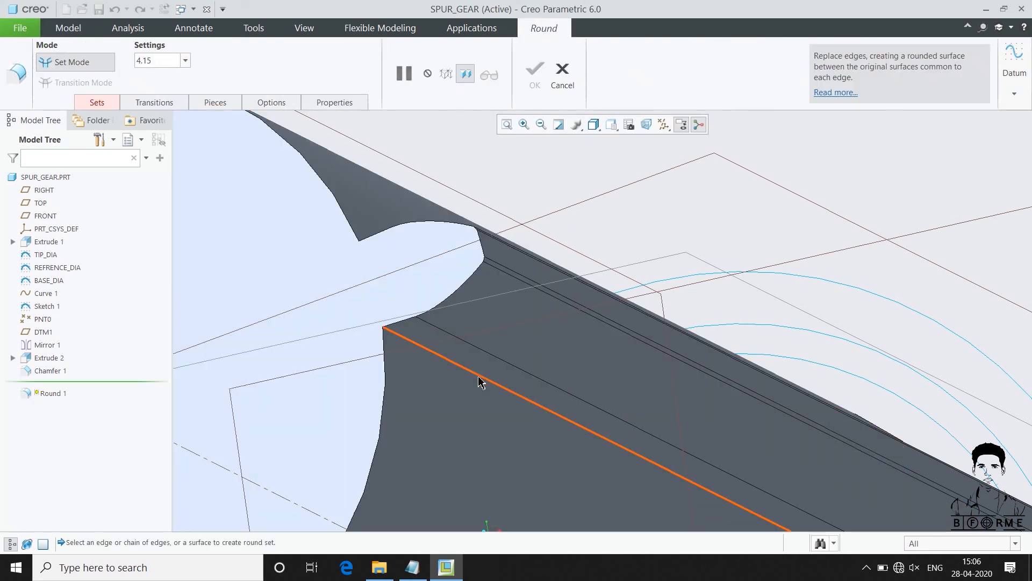
pyautogui.click(480, 382)
pyautogui.moveTo(475, 322); pyautogui.dragTo(569, 345, button='middle')
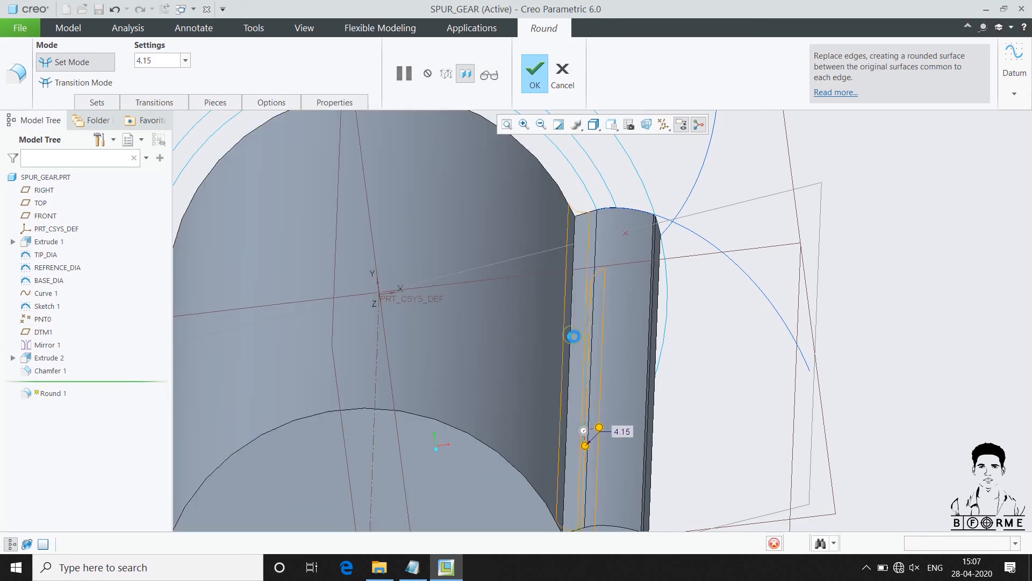
pyautogui.doubleClick(623, 430)
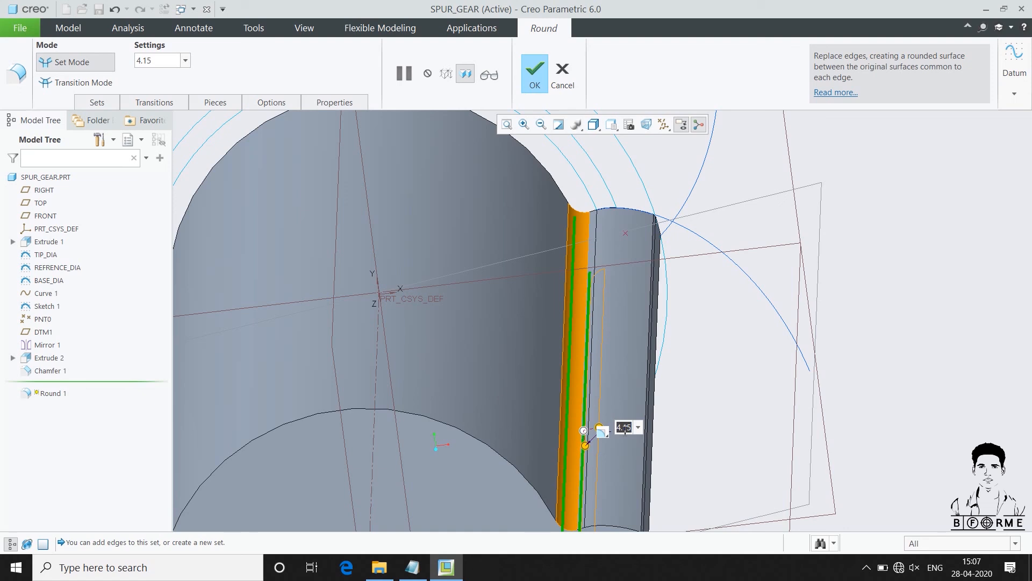
pyautogui.write('ROOT_FILLET')
pyautogui.press('Return')
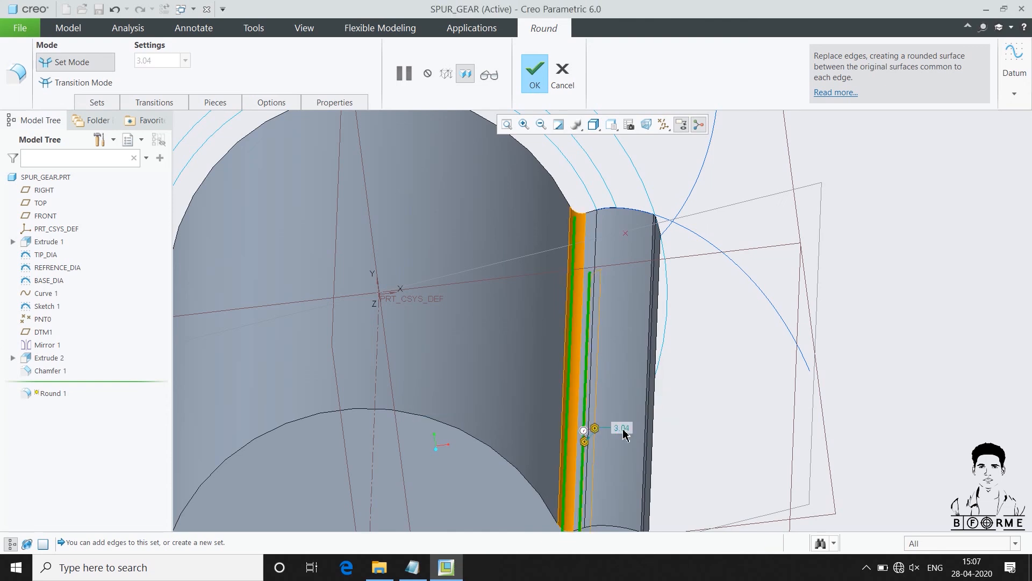
pyautogui.middleClick(623, 433)
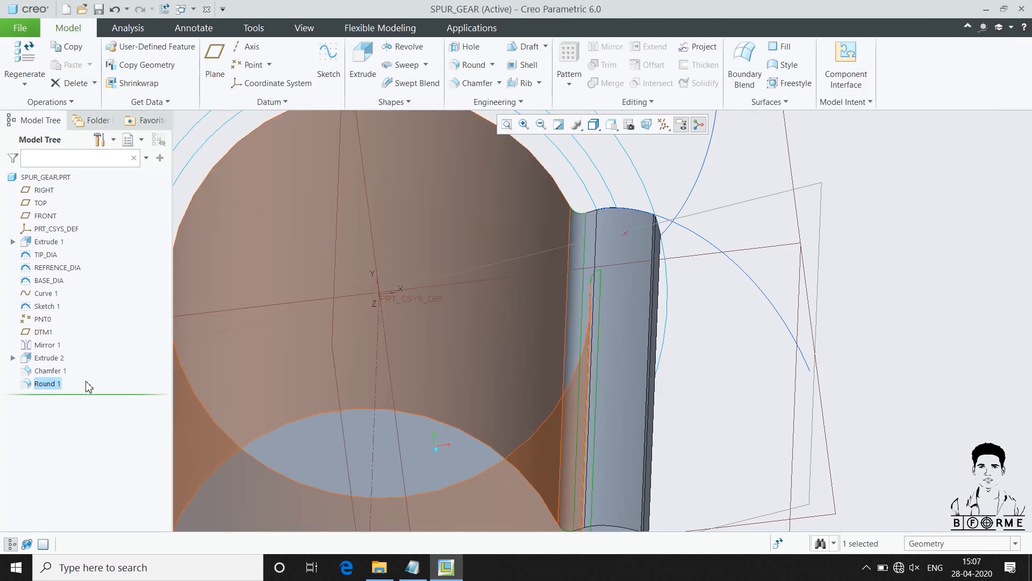
# Combine the tooth's extrusion, chamfer and round into one local group
pyautogui.keyDown('shift'); pyautogui.click(47, 359); pyautogui.keyUp('shift')
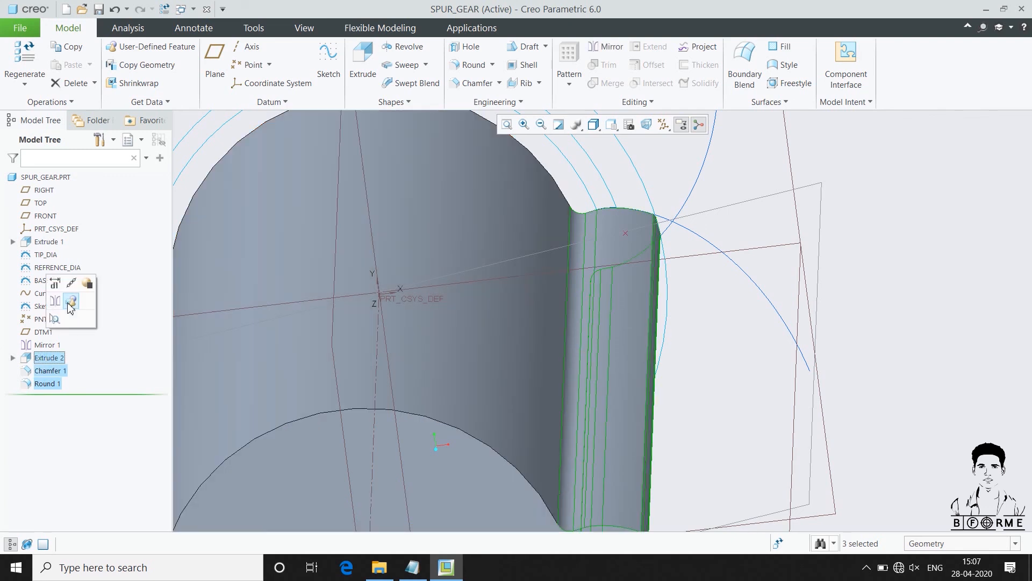
pyautogui.click(69, 305)
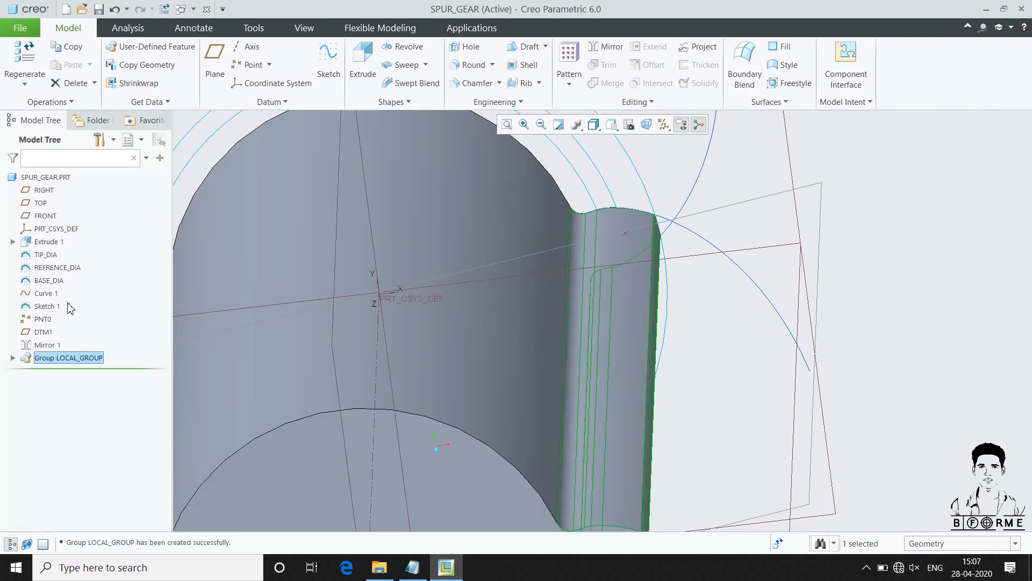
pyautogui.doubleClick(52, 359)
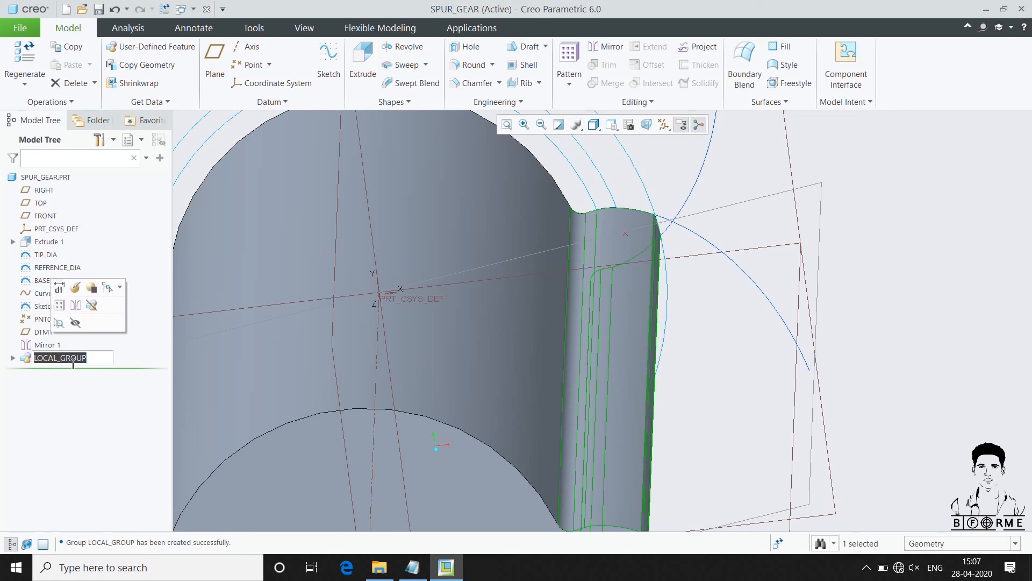
pyautogui.write('TOOTH')
# Pattern the tooth group about the cylinder's axis with 15 members spread evenly over 360 degrees
pyautogui.click(59, 305)
pyautogui.scroll(3, 495, 282)
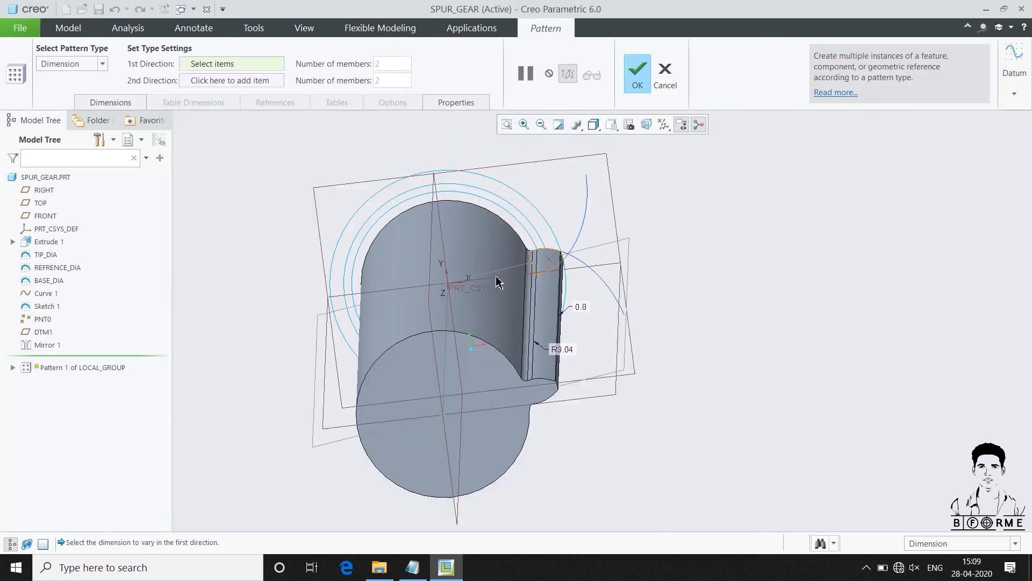
pyautogui.click(102, 63)
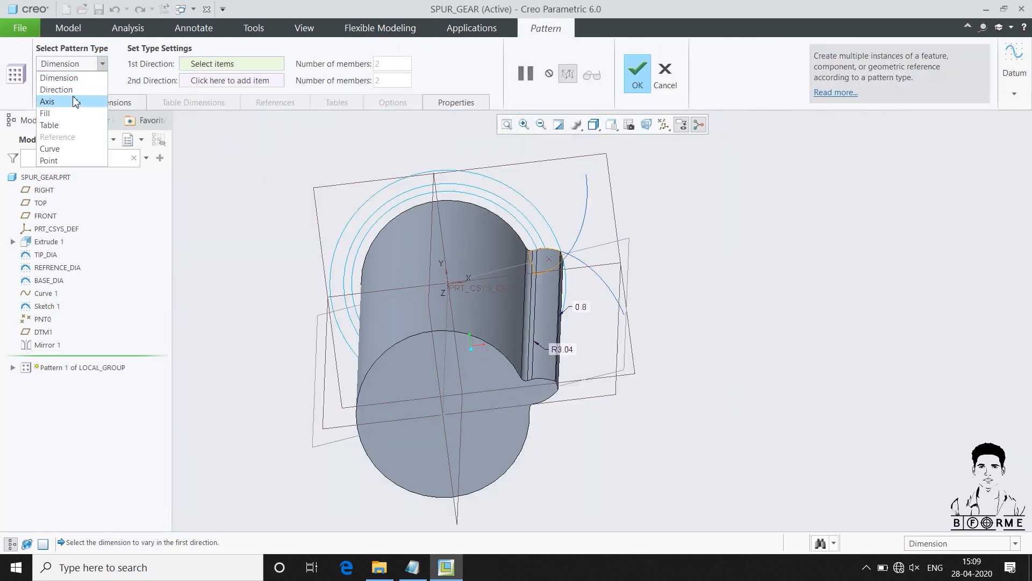
pyautogui.click(69, 102)
pyautogui.click(446, 326)
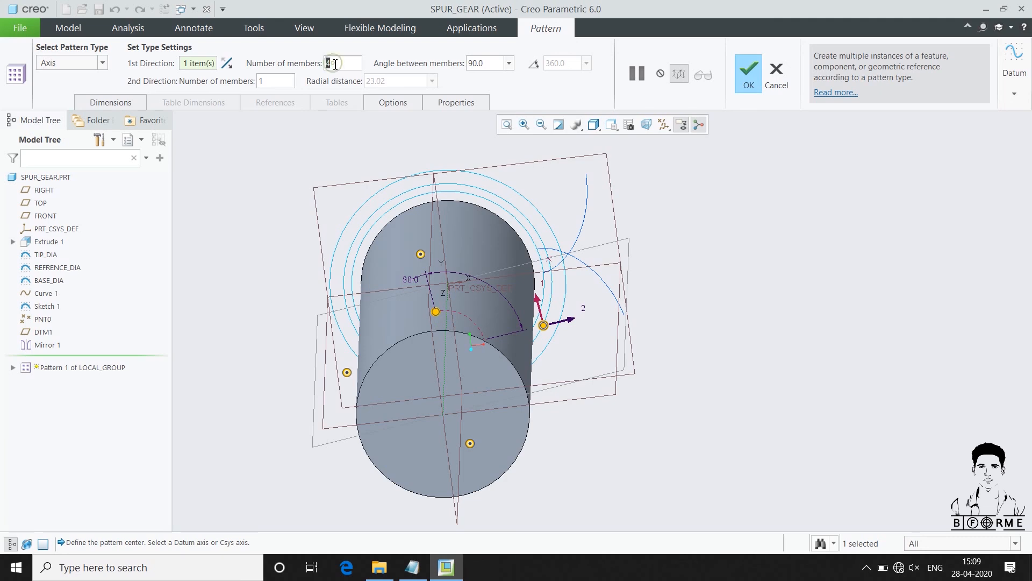
pyautogui.write('15')
pyautogui.click(533, 64)
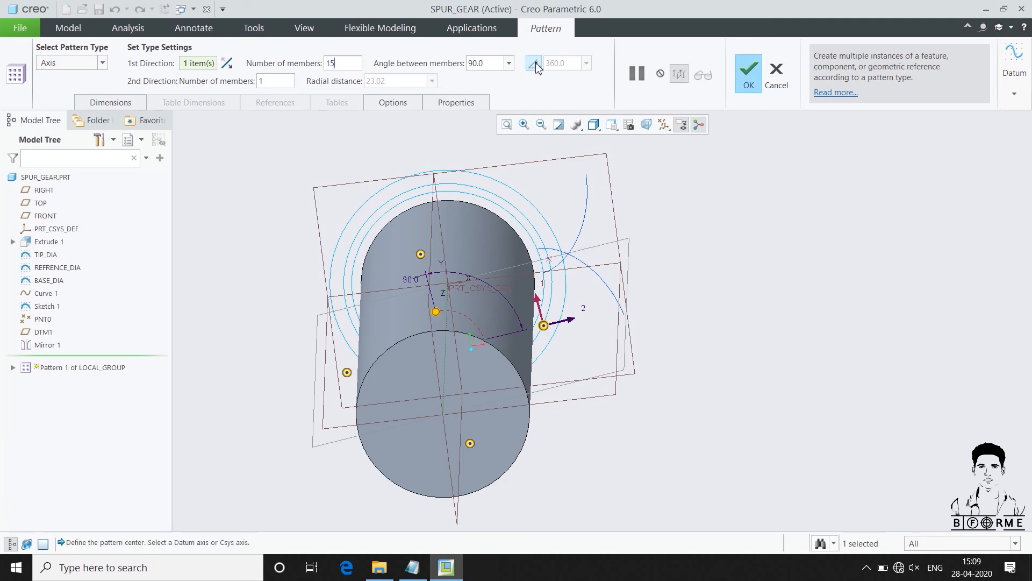
pyautogui.click(747, 79)
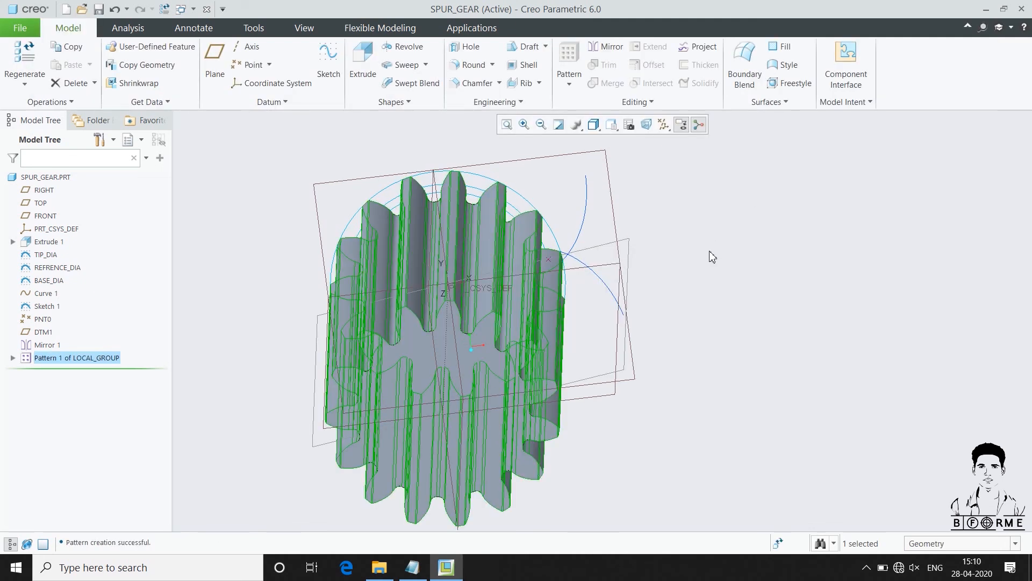
pyautogui.scroll(3, 653, 265)
pyautogui.moveTo(706, 328); pyautogui.dragTo(657, 277, button='middle')
pyautogui.scroll(-1, 656, 277)
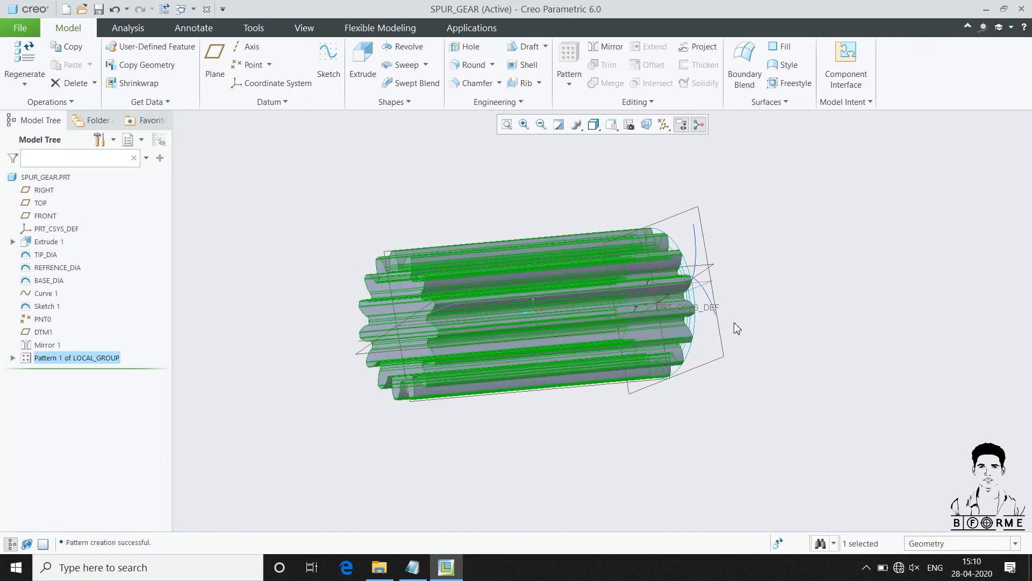
# Create a new layer in the gear part's layer tree and name it HIDDEN
pyautogui.moveTo(735, 323); pyautogui.dragTo(714, 301, button='middle')
pyautogui.click(141, 140)
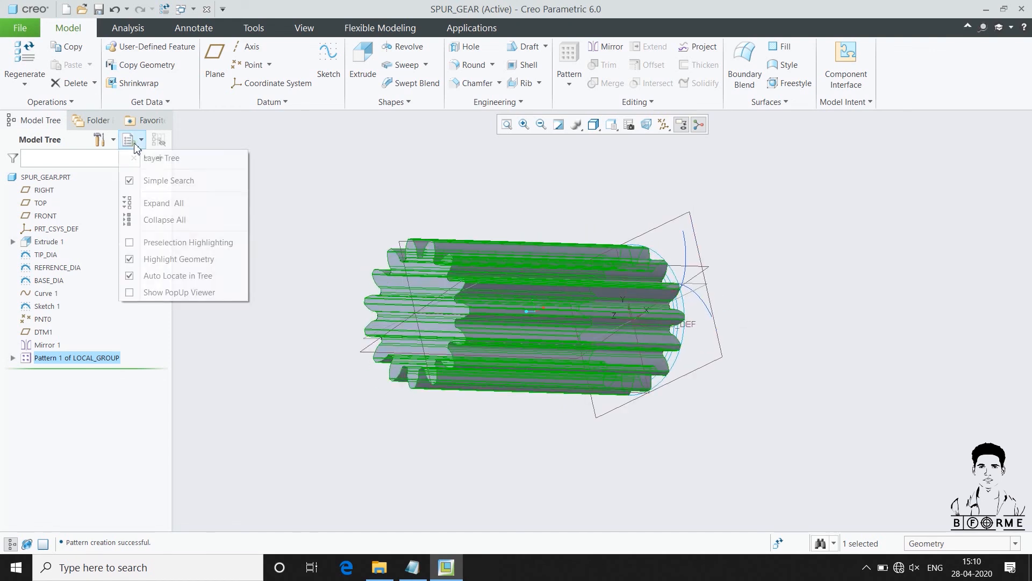
pyautogui.click(150, 160)
pyautogui.rightClick(84, 347)
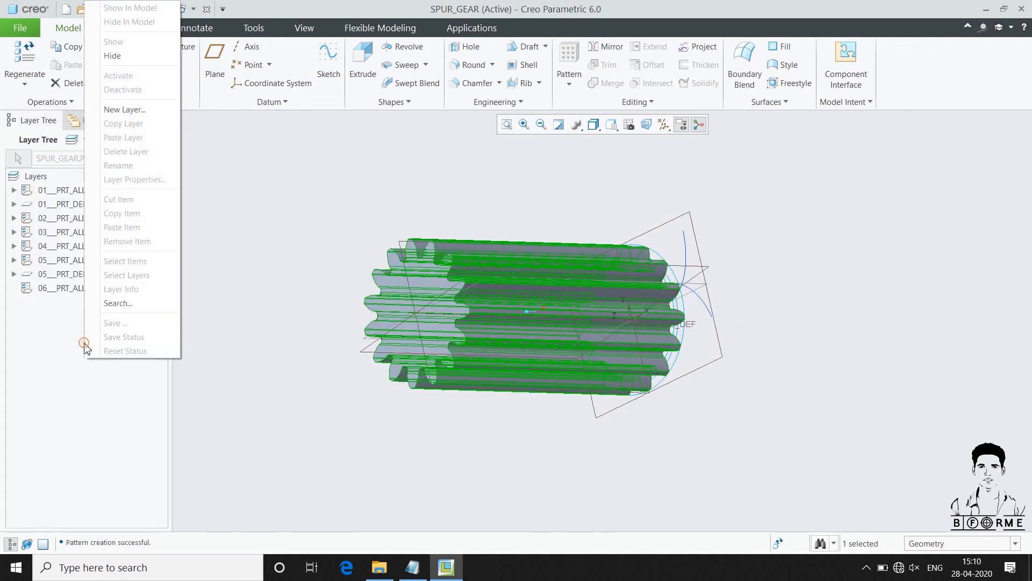
pyautogui.click(116, 109)
pyautogui.write('HIDDEN')
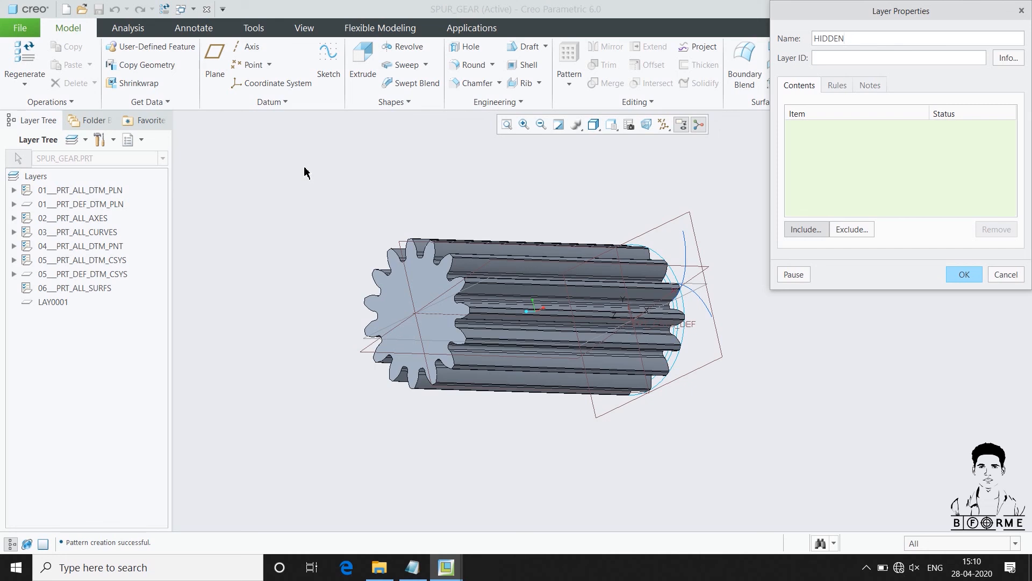
# Include TIP_DIA, REFRENCE_DIA, BASE_DIA, Curve 1, Sketch 1 and the mirrored involute curve in the HIDDEN layer and accept its properties
pyautogui.click(141, 139)
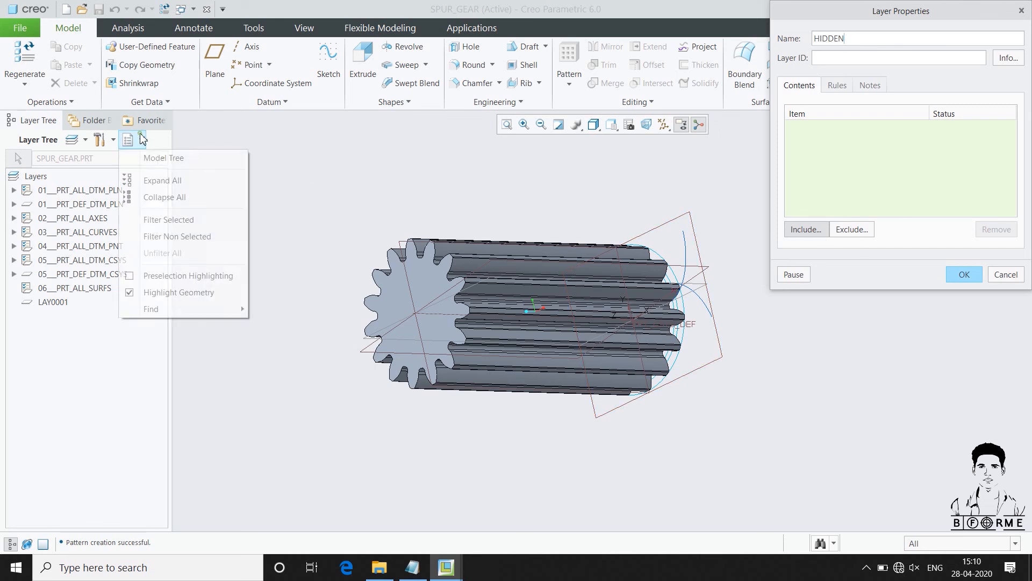
pyautogui.click(153, 157)
pyautogui.click(46, 255)
pyautogui.click(54, 267)
pyautogui.click(50, 280)
pyautogui.click(52, 293)
pyautogui.click(50, 306)
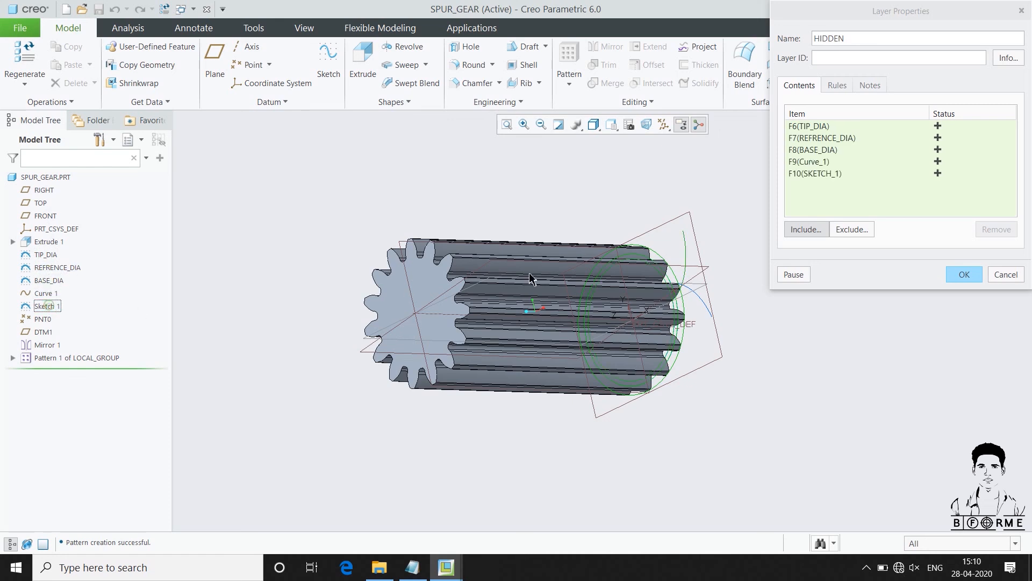
pyautogui.click(699, 302)
pyautogui.click(957, 277)
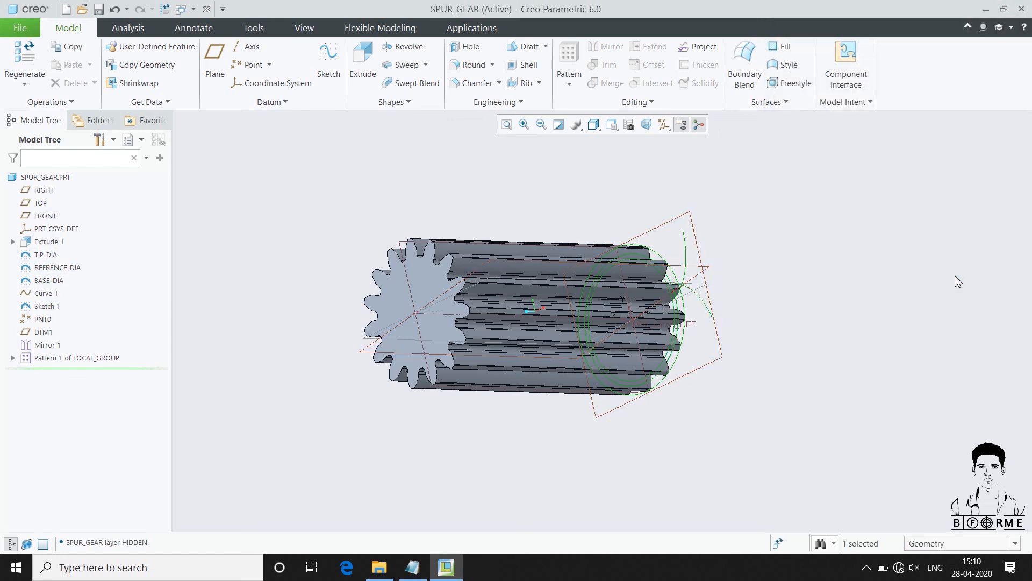
# Hide the HIDDEN layer, save its layer status, and clear the selection
pyautogui.click(126, 143)
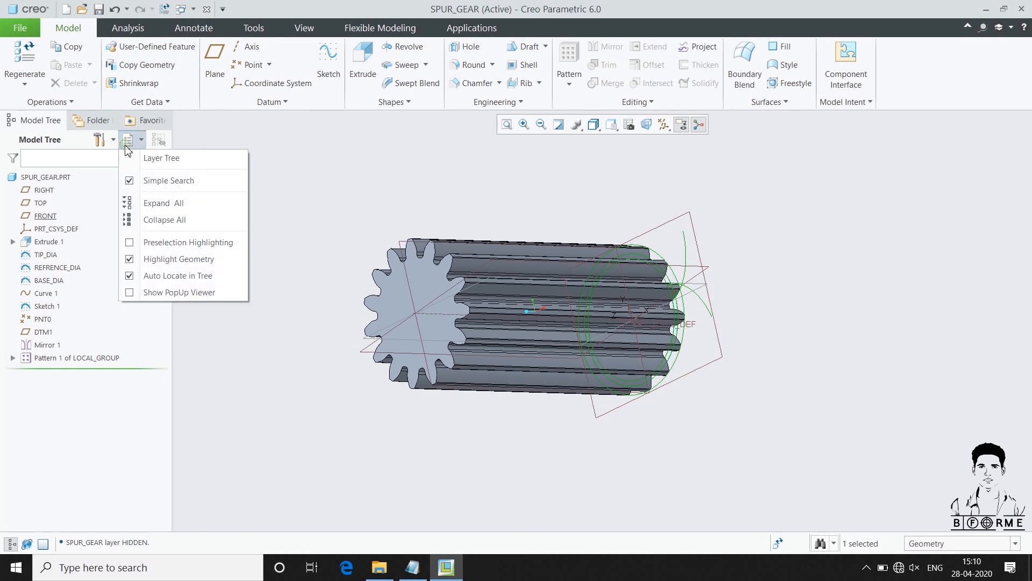
pyautogui.click(154, 158)
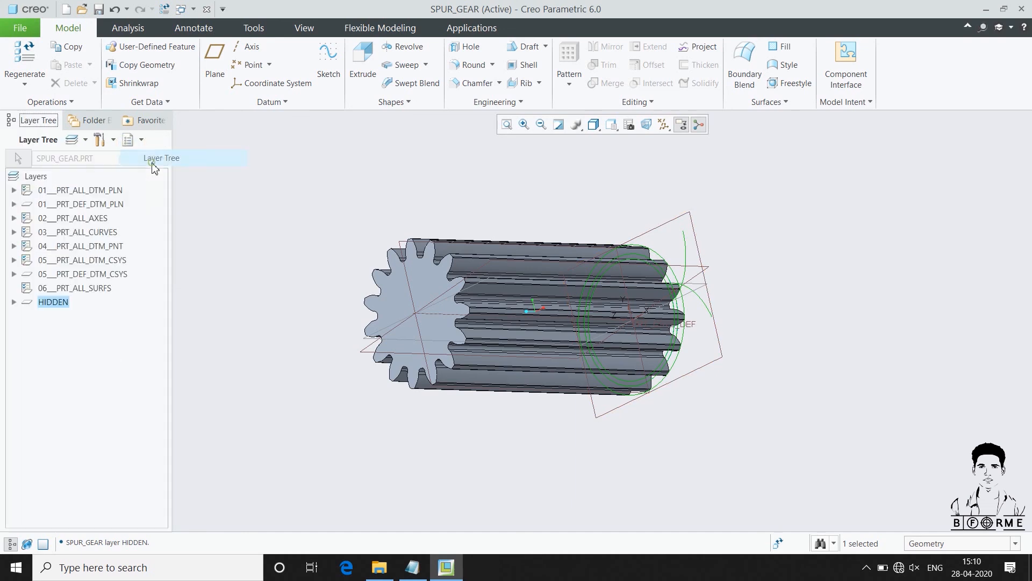
pyautogui.rightClick(52, 306)
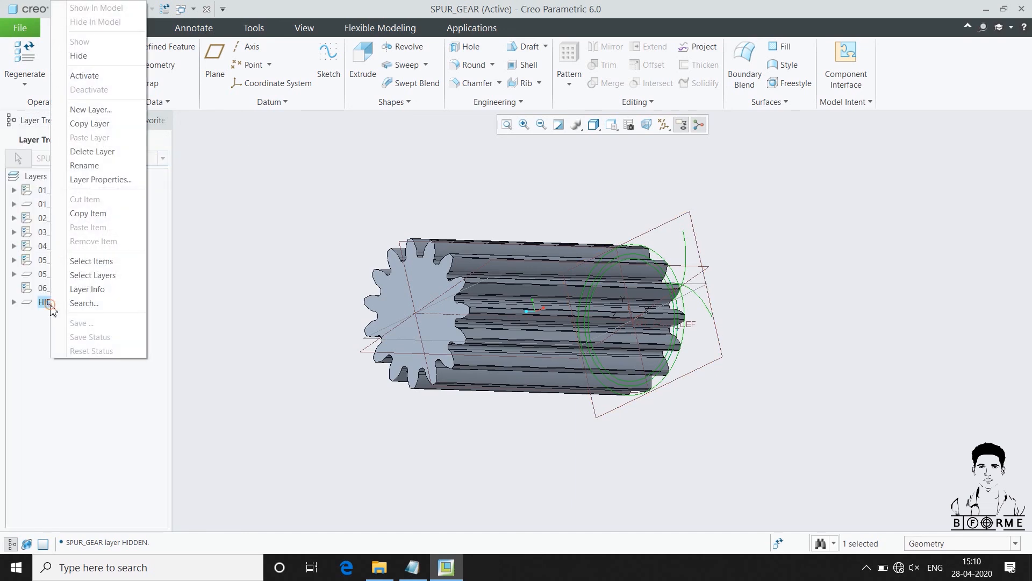
pyautogui.click(78, 57)
pyautogui.rightClick(53, 311)
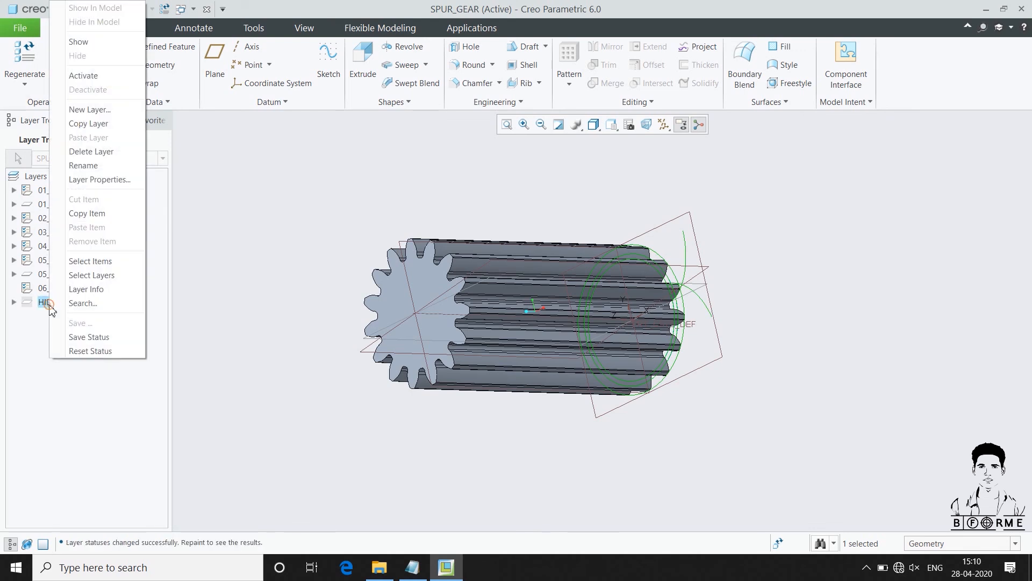
pyautogui.click(89, 336)
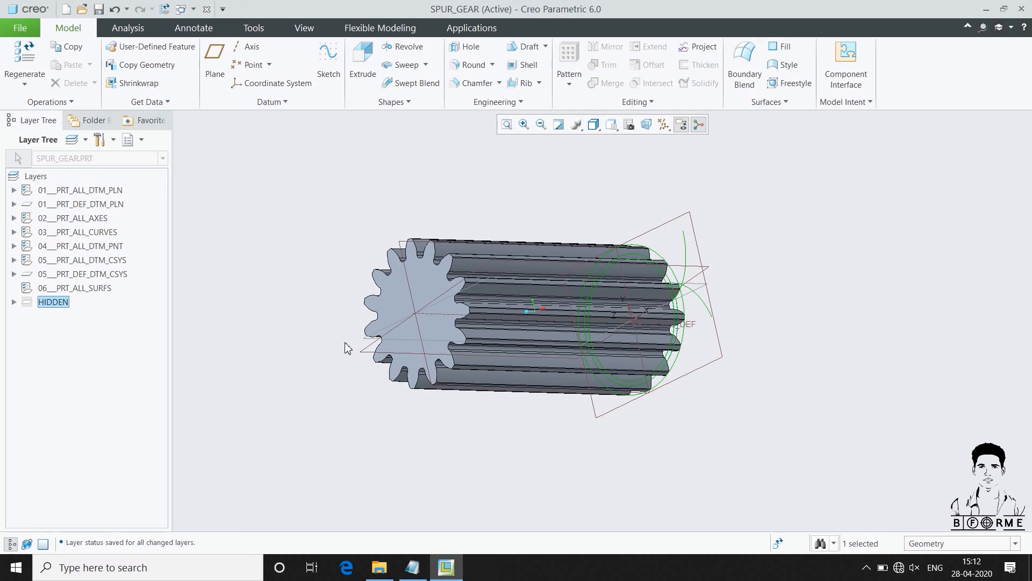
pyautogui.click(362, 269)
# Turn off the display of datum features, including coordinate systems and planes, and inspect the toothed end of the gear
pyautogui.moveTo(617, 292); pyautogui.dragTo(641, 325, button='middle')
pyautogui.click(664, 125)
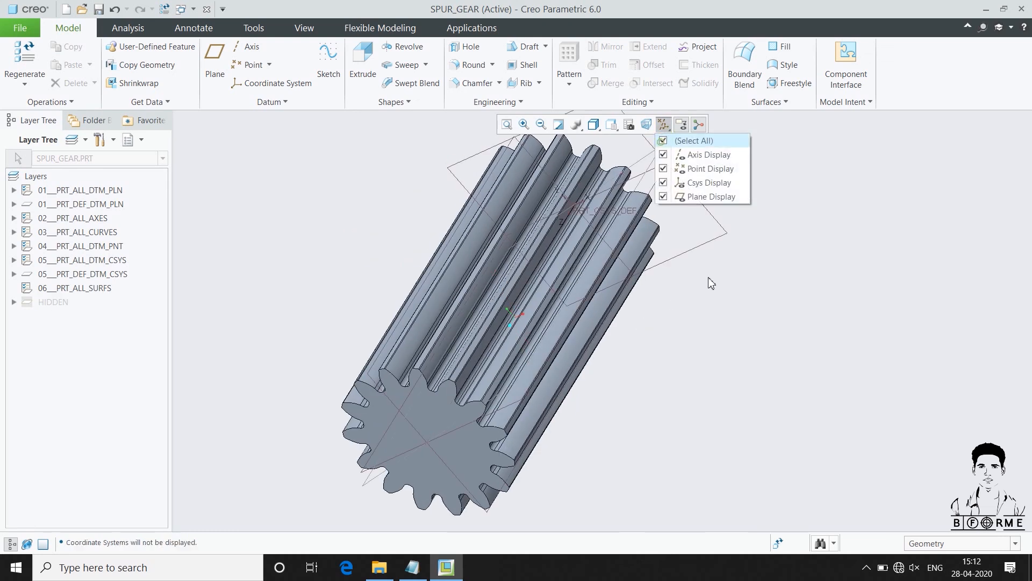
pyautogui.click(680, 196)
pyautogui.scroll(2, 601, 440)
pyautogui.moveTo(602, 440); pyautogui.dragTo(579, 433, button='middle')
pyautogui.scroll(-3, 518, 480)
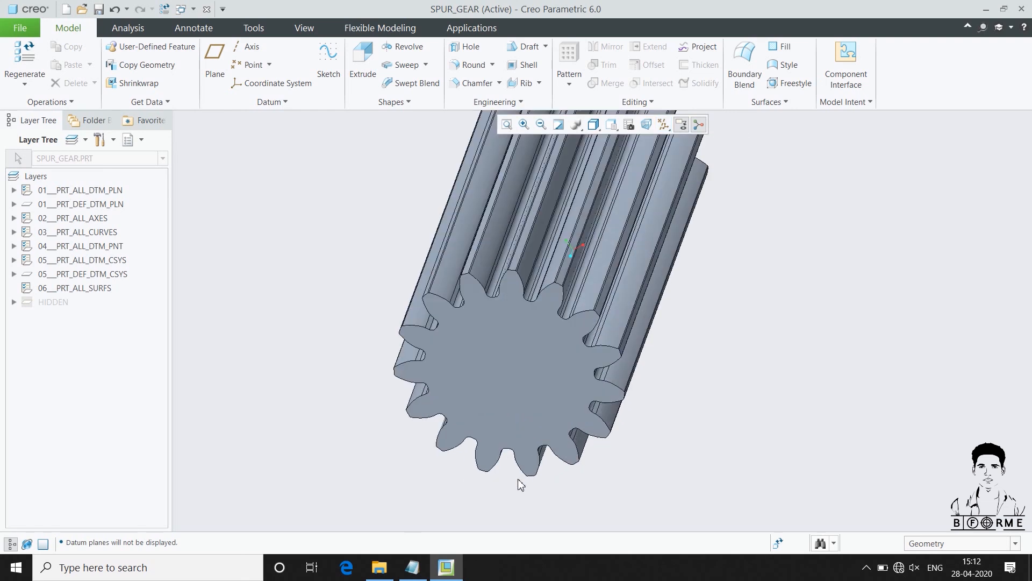